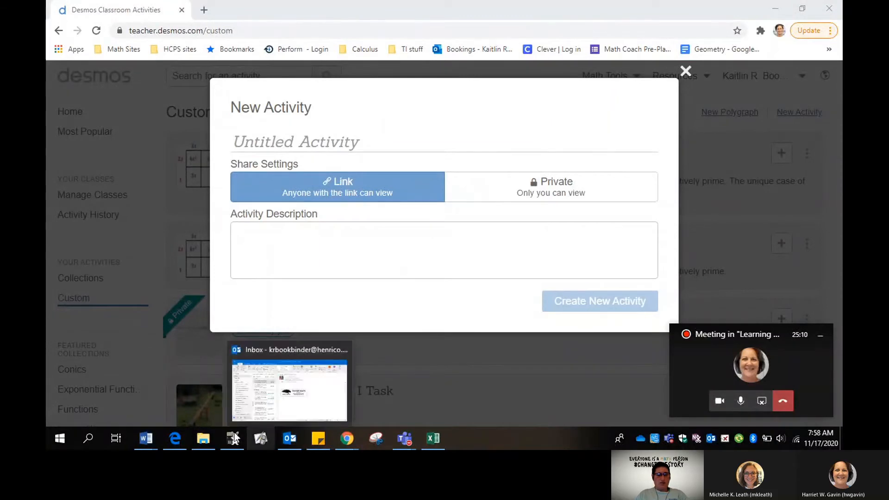
Switch to the worksheet document open in Google Drive and close its sharing dialog
mouse_move(175, 443)
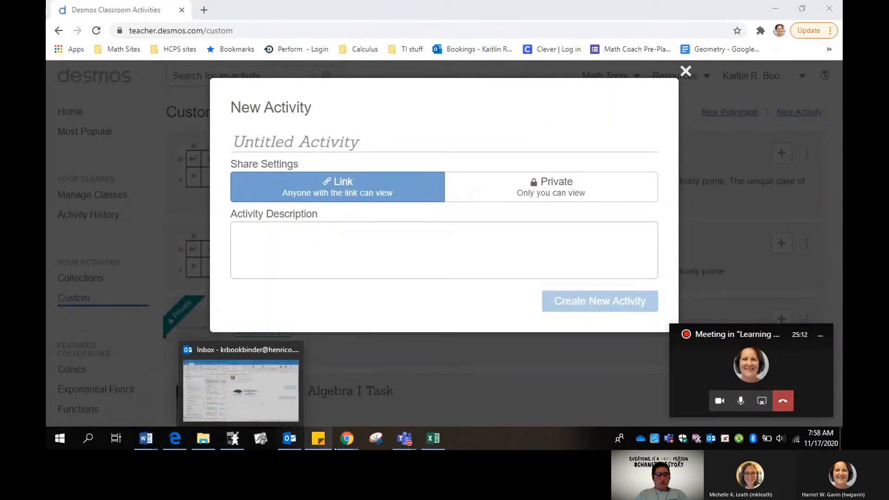
mouse_move(347, 440)
left_click(509, 401)
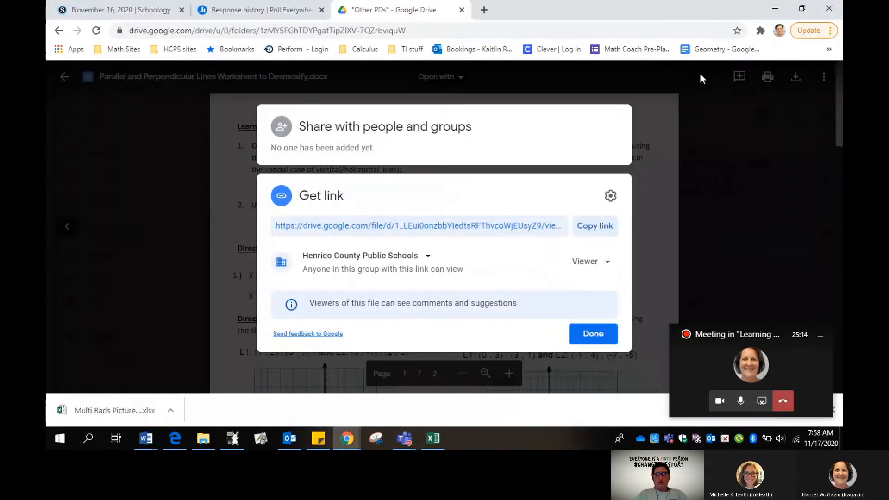
left_click(595, 334)
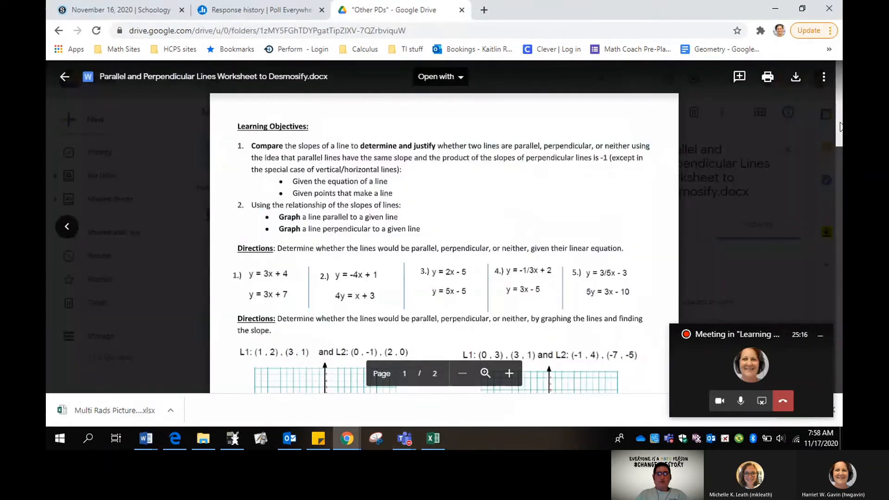
Examine both pages of the Parallel and Perpendicular Lines worksheet, including its learning objectives, equation problems and graphing exercises
left_click_drag(839, 118, 840, 121)
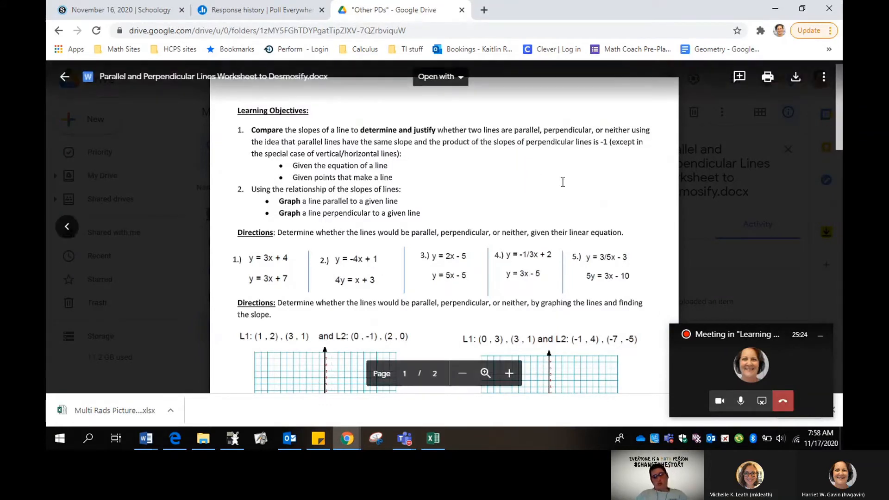
scroll(459, 180, "down", 1)
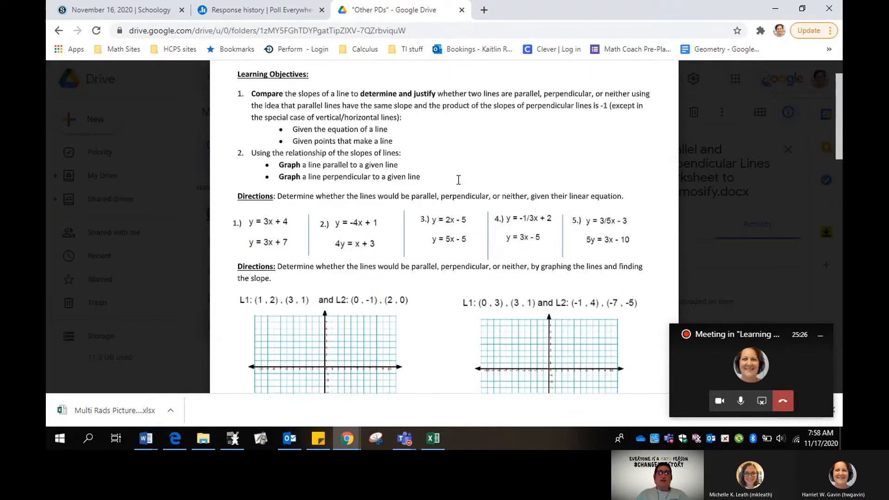
scroll(458, 180, "down", 2)
scroll(473, 209, "up", 3)
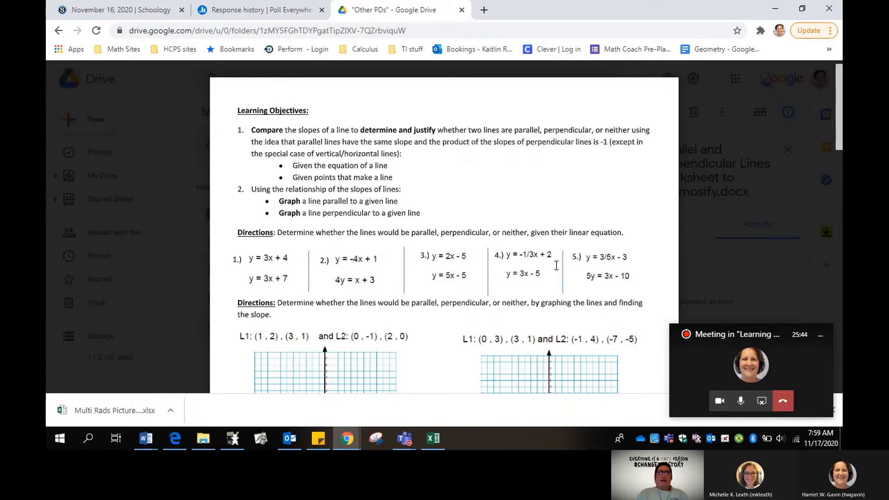
scroll(558, 268, "down", 1)
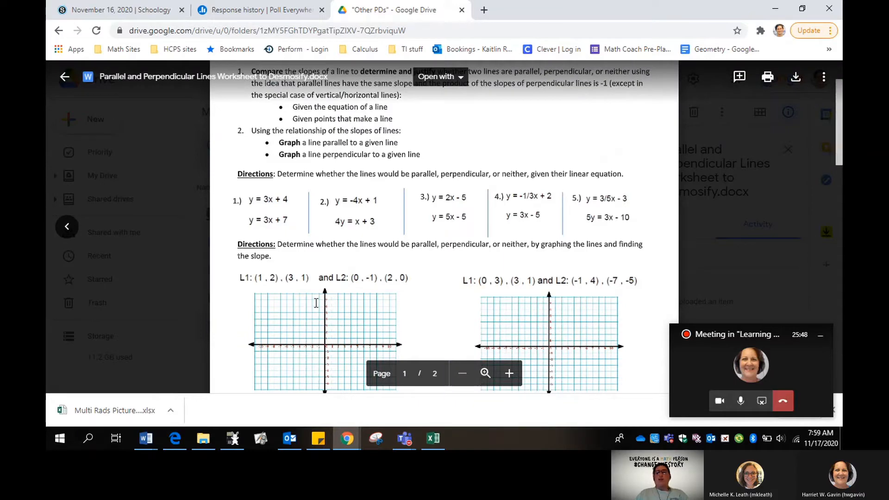
scroll(405, 296, "down", 1)
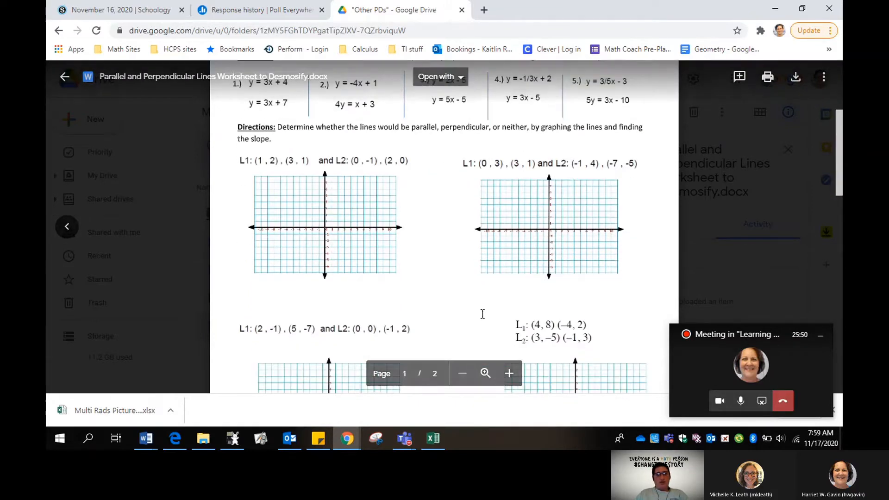
scroll(487, 309, "down", 3)
scroll(493, 308, "down", 4)
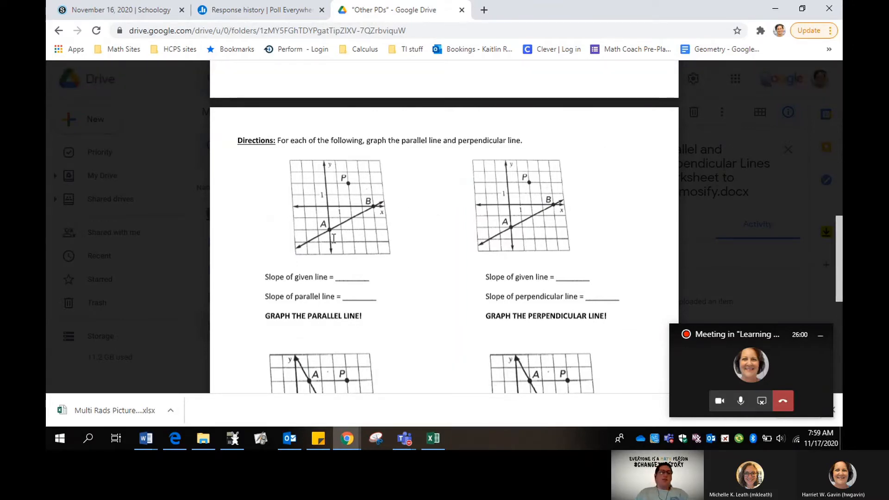
scroll(449, 227, "up", 10)
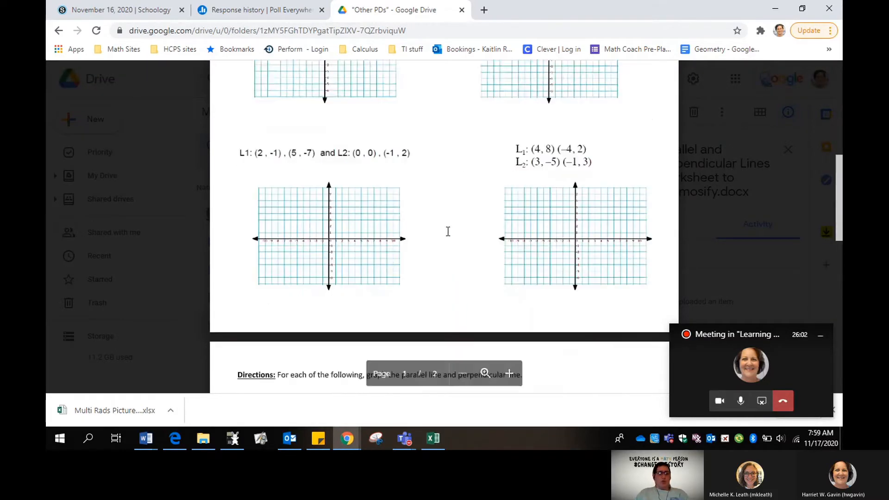
scroll(447, 231, "up", 4)
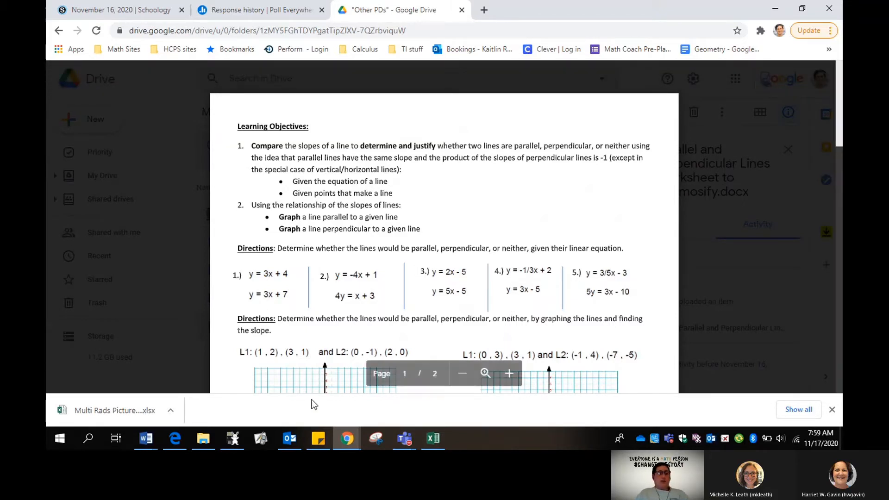
Switch back to Desmos and create a link-shared activity titled "Slope of Parallel and Perpendicular (Introduction)"
mouse_move(341, 439)
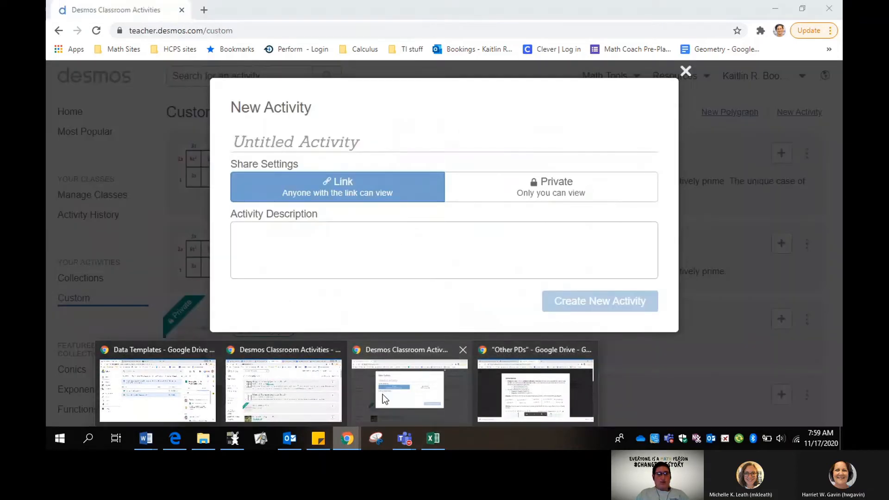
left_click(382, 394)
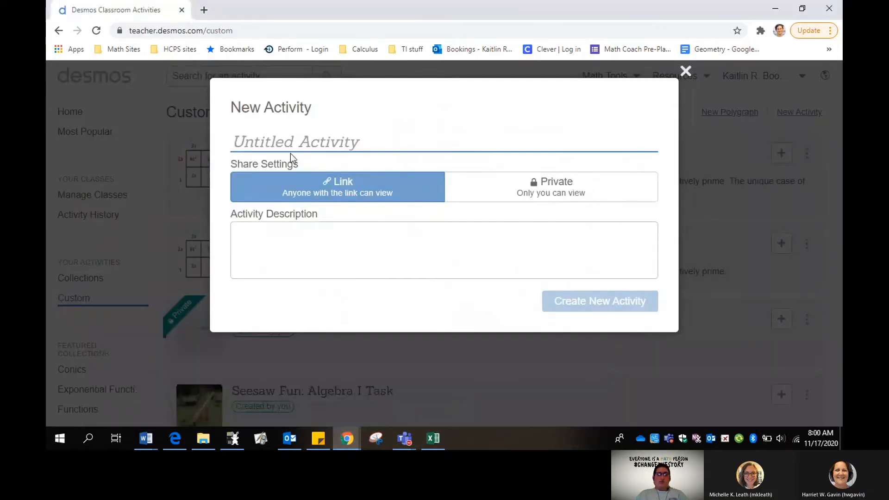
type("Par")
key("BackSpace")
key("BackSpace")
key("BackSpace")
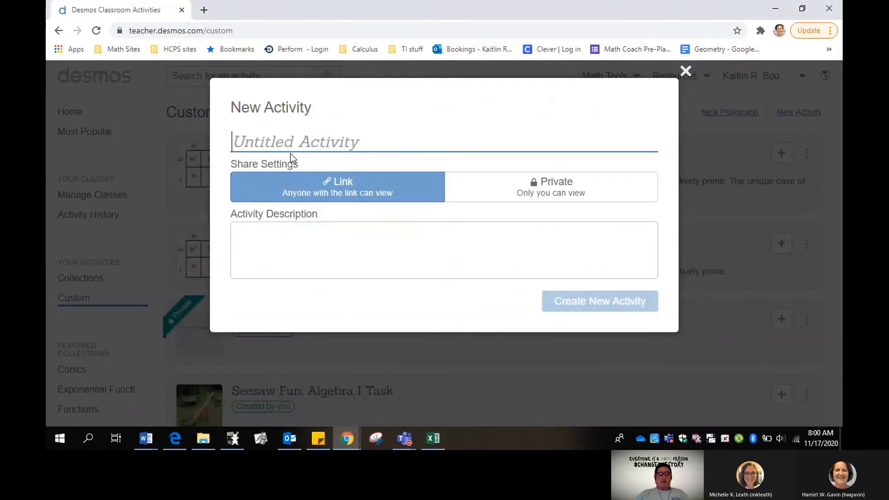
type("Slope o")
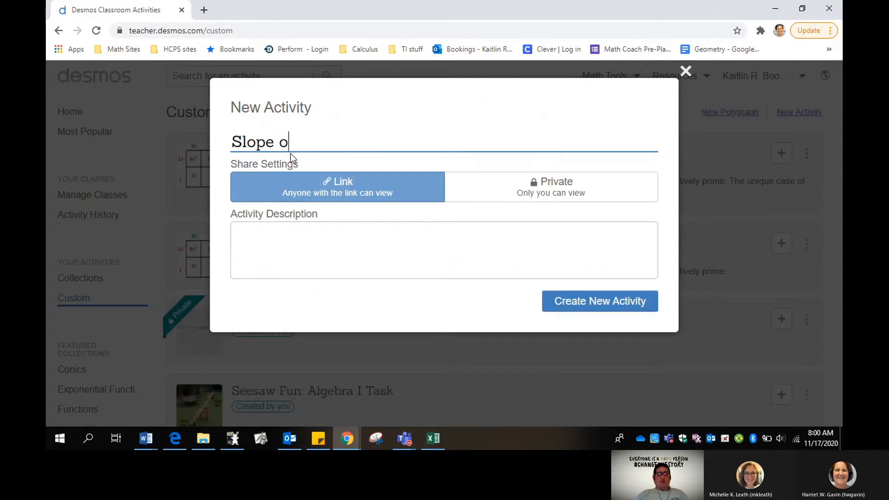
type("f Parallel and")
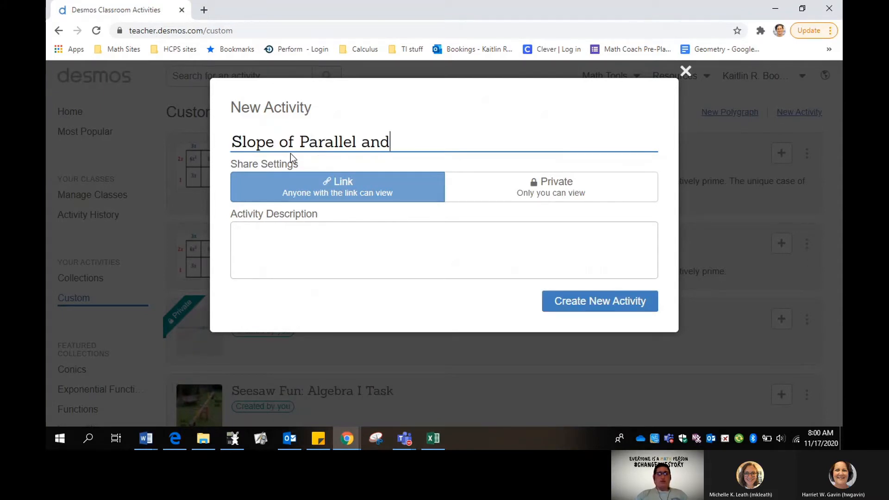
type(" Perpen")
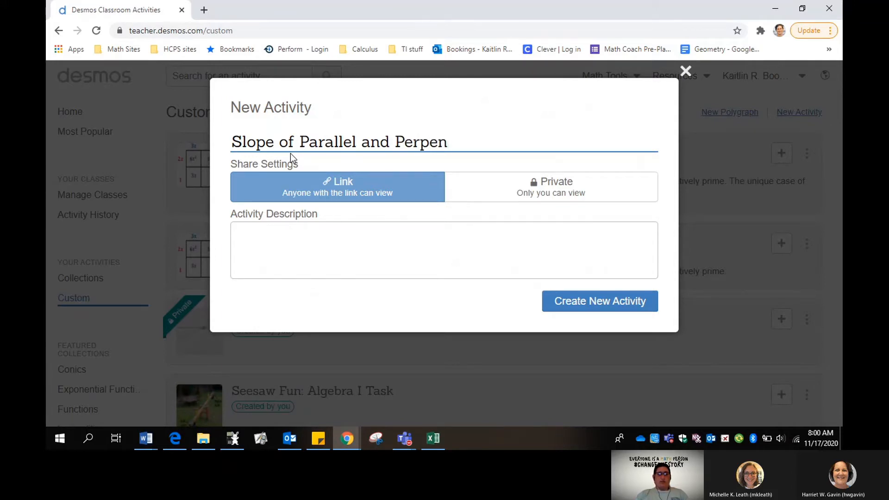
type("dicular (I")
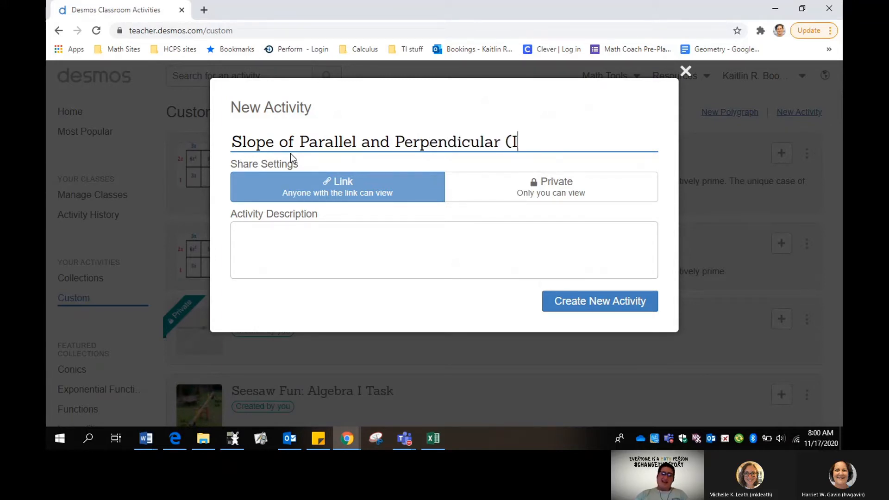
type("ntroduction)")
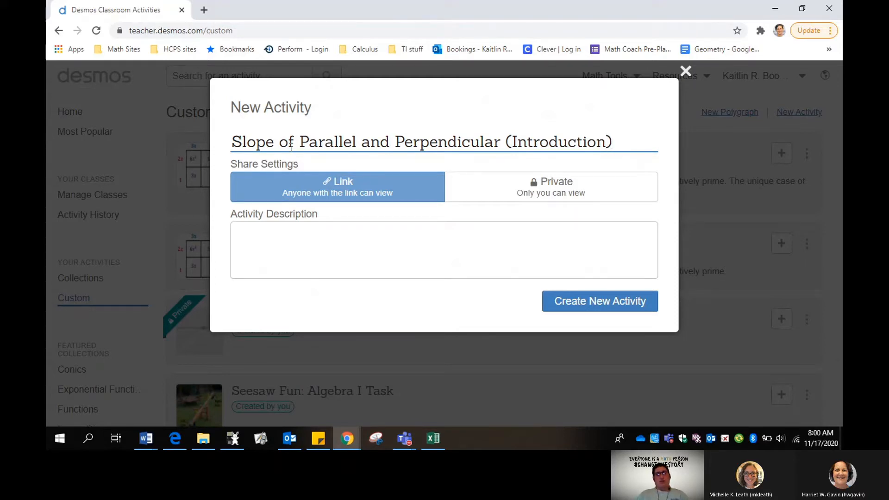
left_click(594, 309)
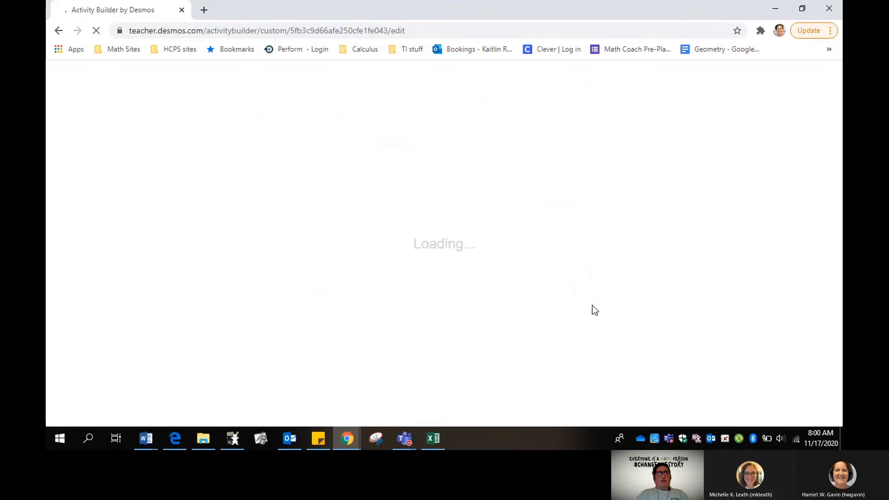
Open the student site student.desmos.com in a new browser tab
left_click(203, 9)
type("student.desmos.com")
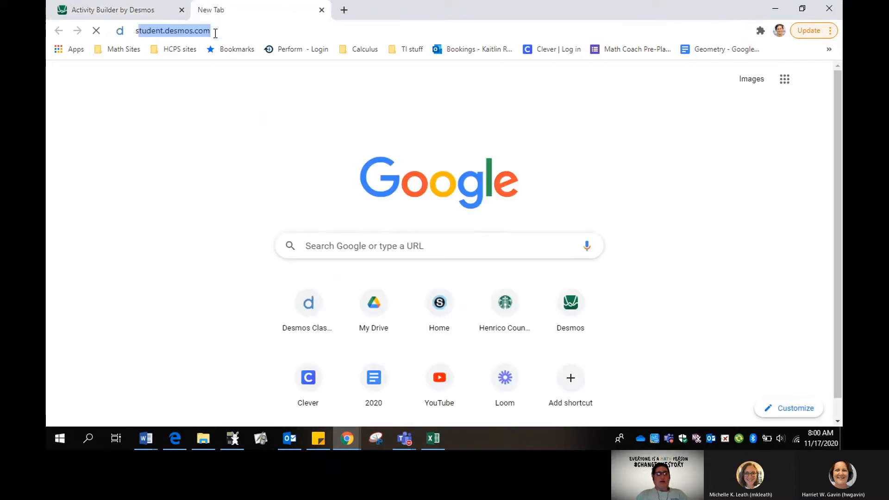
key("Return")
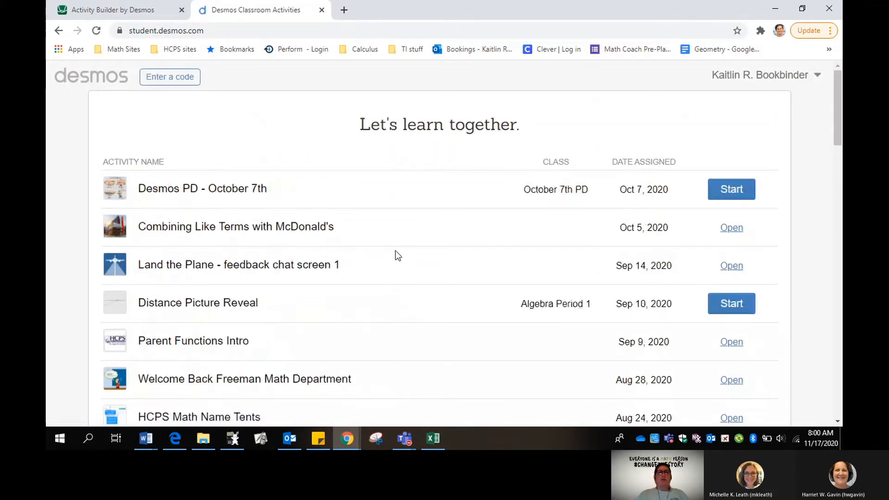
Look through the student page's list of assigned activities, their classes, dates and start options, and close that tab
scroll(484, 261, "down", 1)
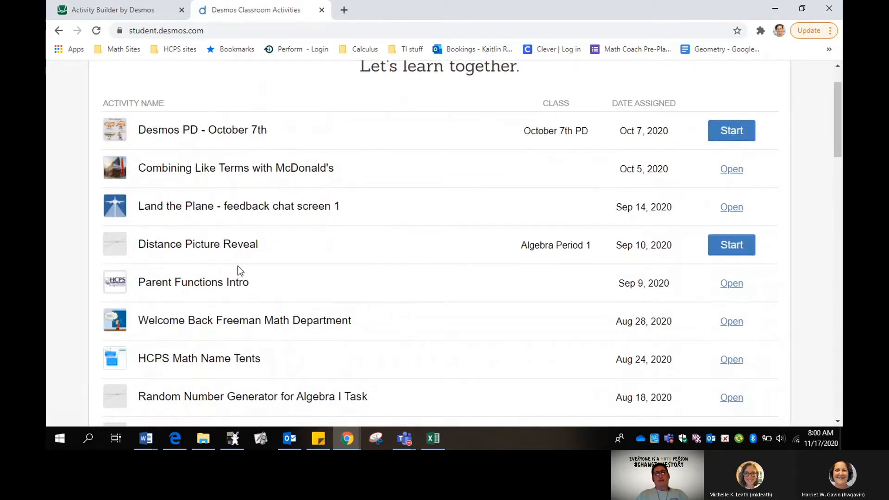
scroll(258, 284, "up", 1)
scroll(268, 228, "down", 1)
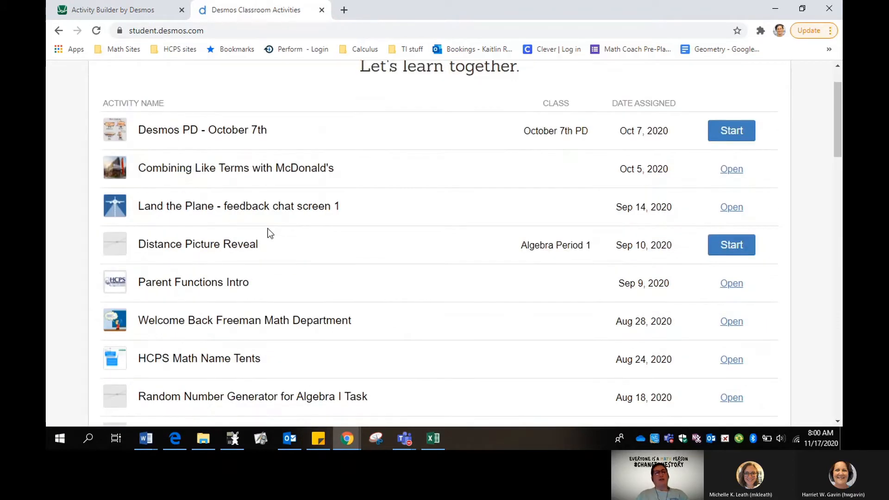
scroll(268, 229, "down", 3)
scroll(315, 326, "up", 2)
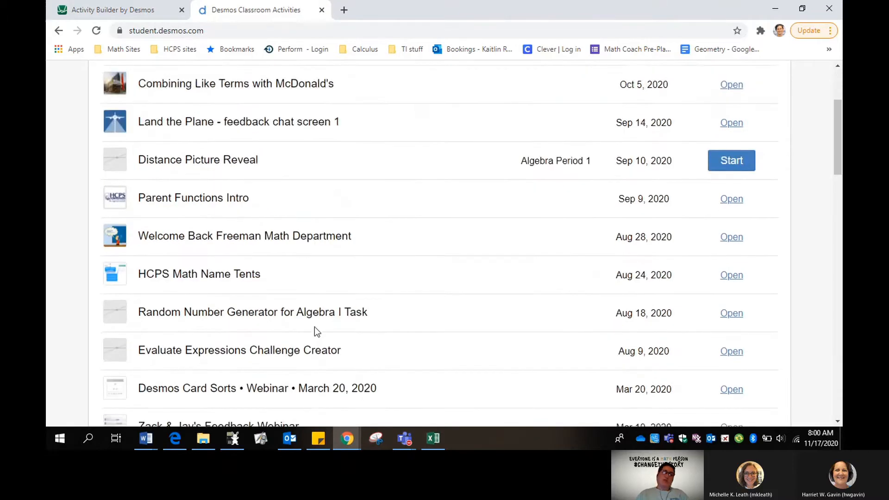
scroll(314, 331, "up", 1)
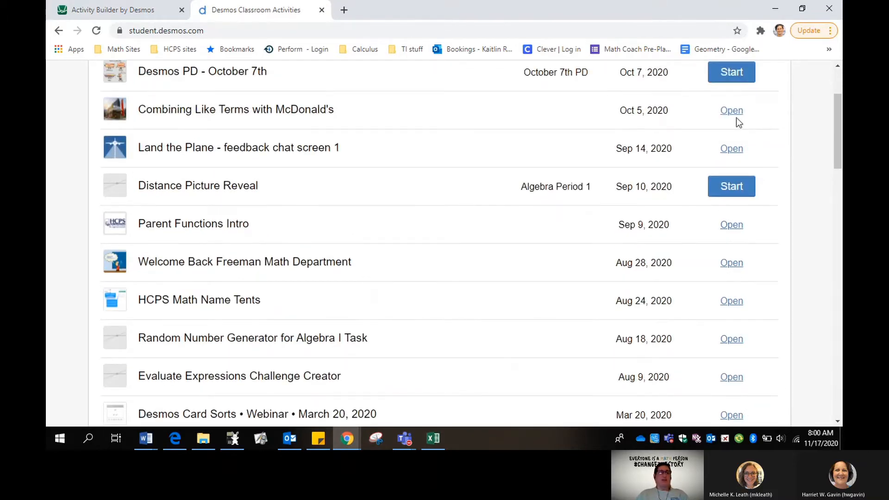
scroll(740, 125, "up", 3)
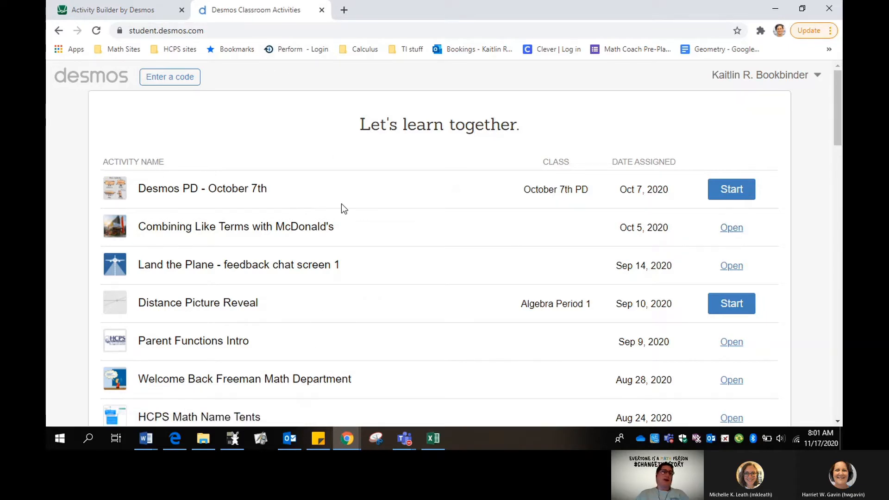
left_click(322, 10)
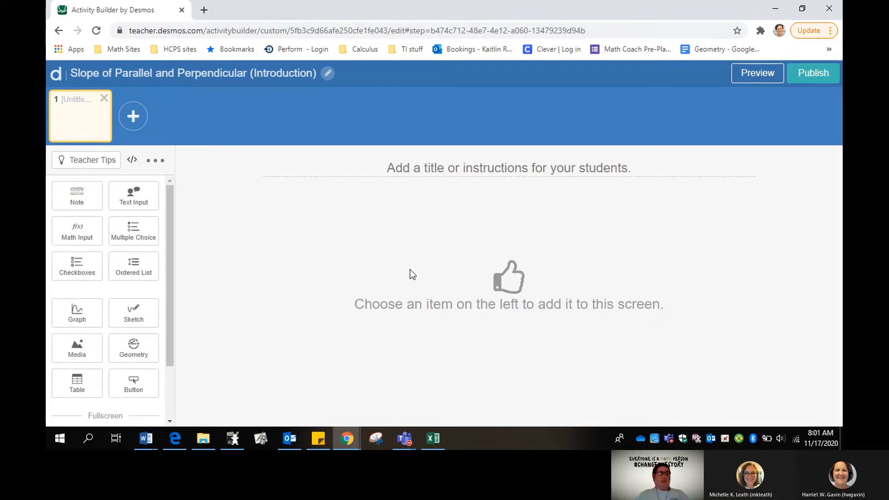
Title the activity's first screen "Introduction to Parallel Lines"
left_click(480, 172)
type("Intro")
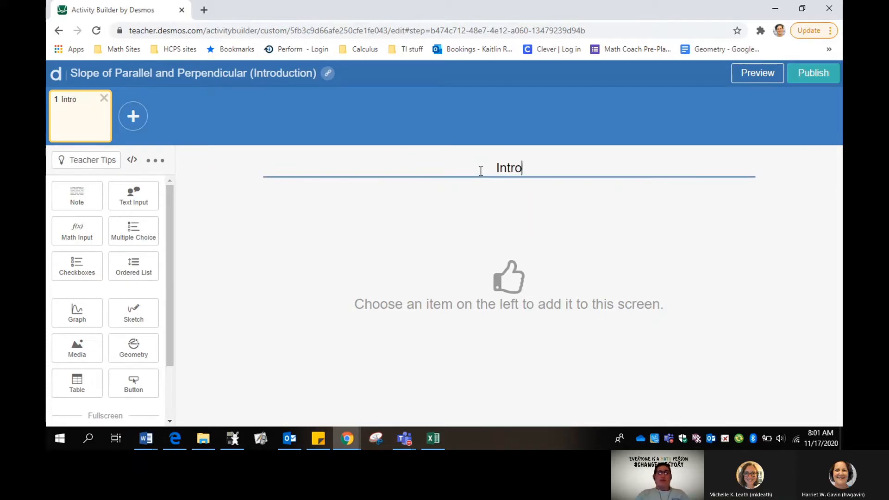
type("duction")
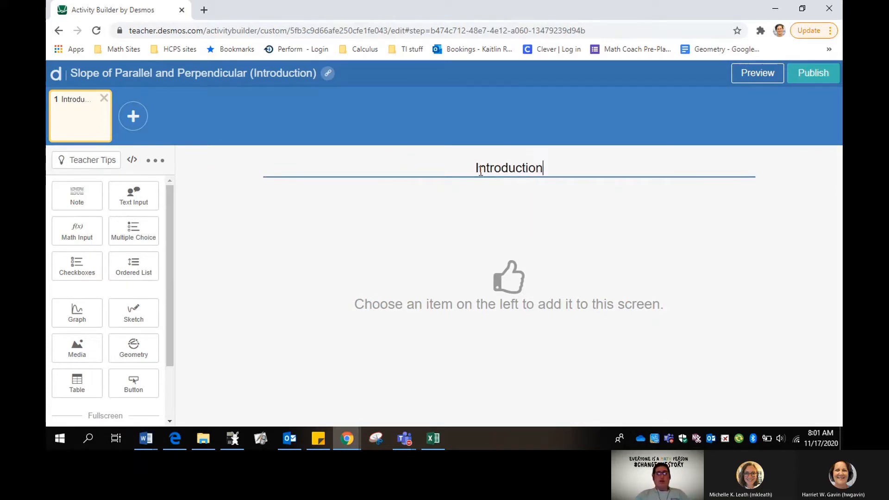
type(" to Paralel")
key("BackSpace")
key("BackSpace")
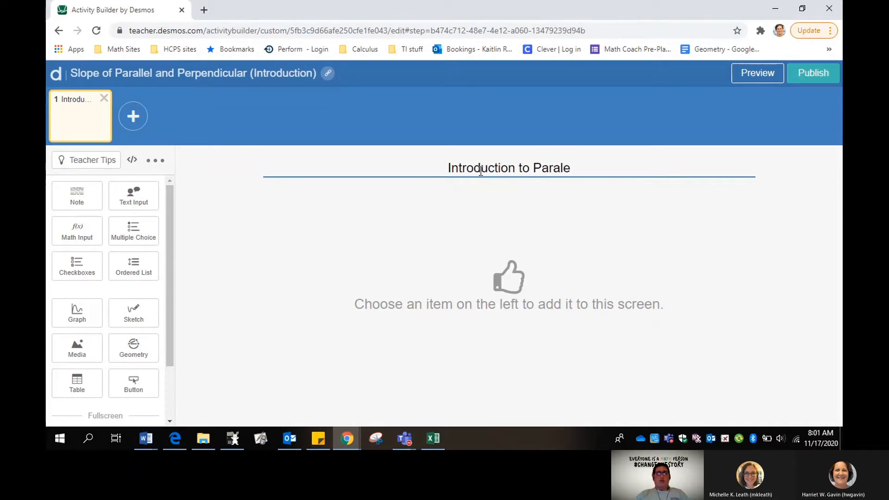
type("lel ")
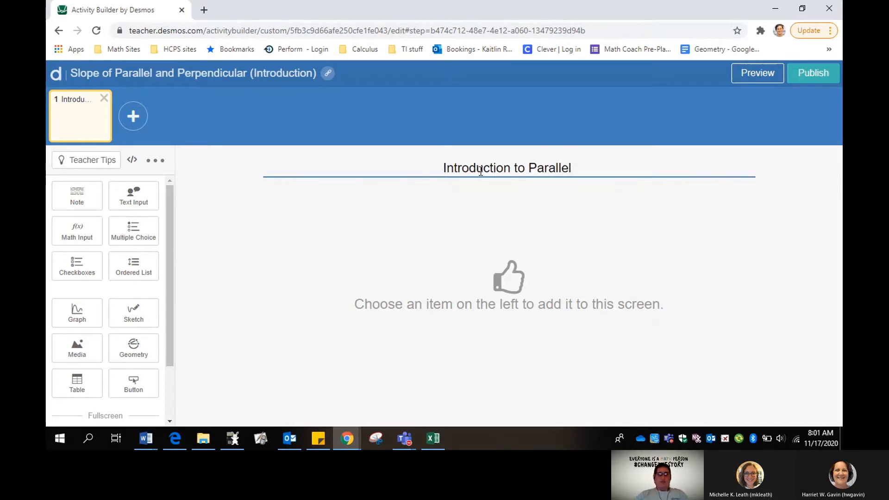
type("Lines")
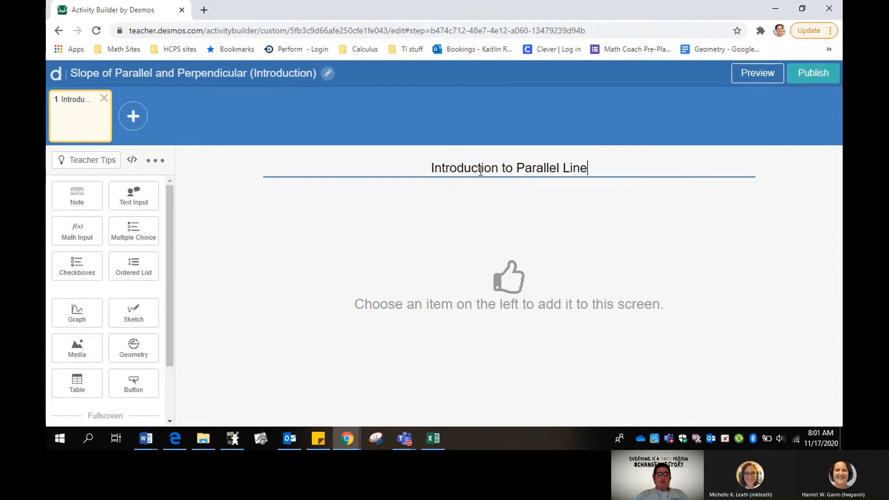
left_click(74, 200)
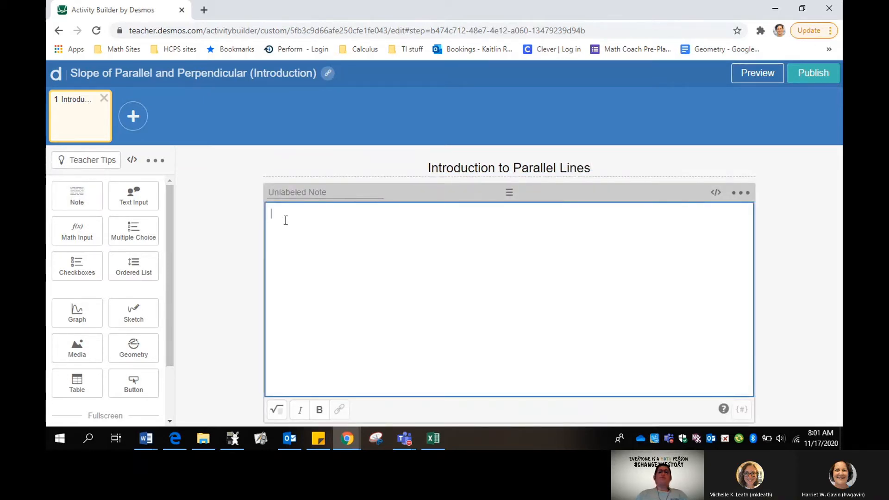
left_click(746, 194)
left_click(726, 218)
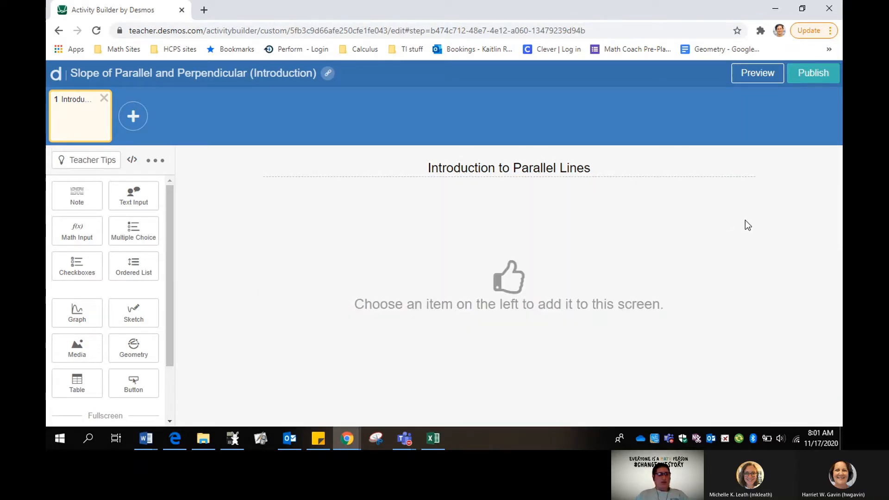
Add a graph to the Introduction to Parallel Lines screen and plot the line y = 1/2x + 2
left_click(80, 319)
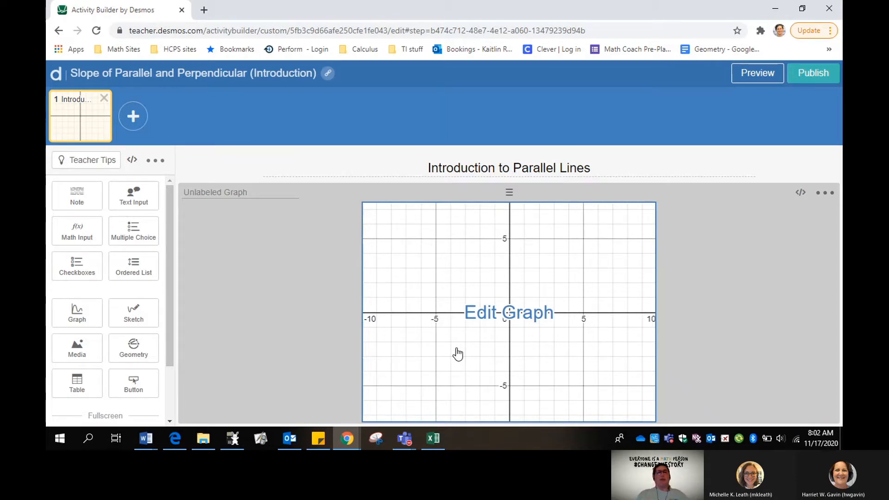
left_click(468, 304)
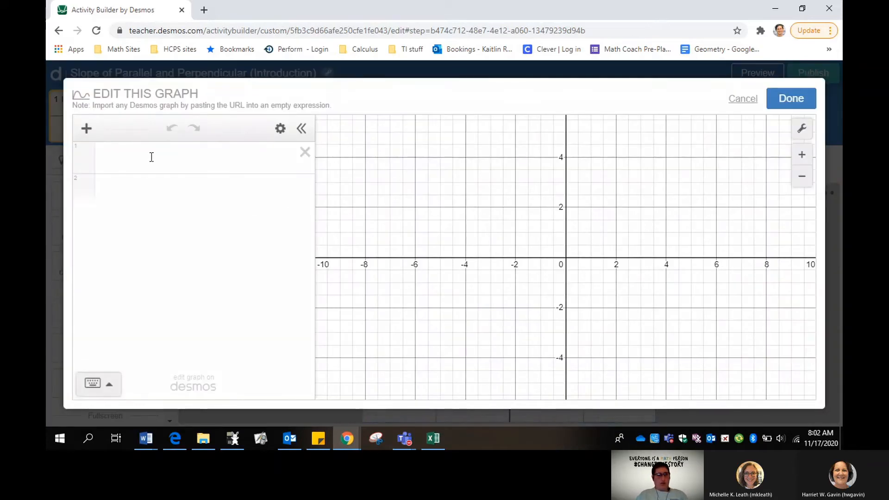
left_click(151, 157)
type("y=")
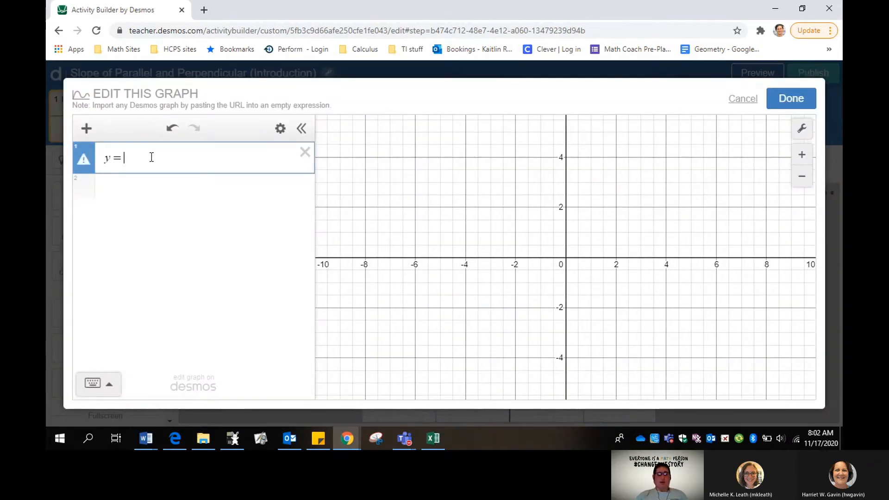
type("1/2")
key("Right")
type("x")
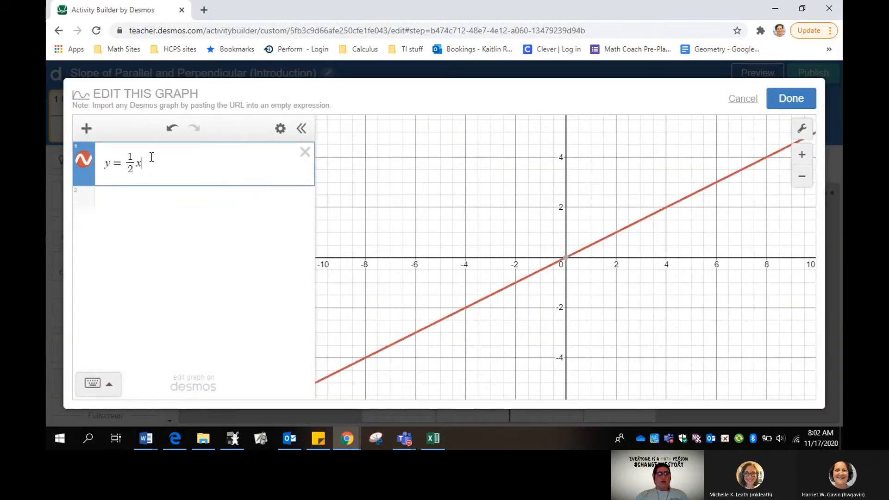
type("+2")
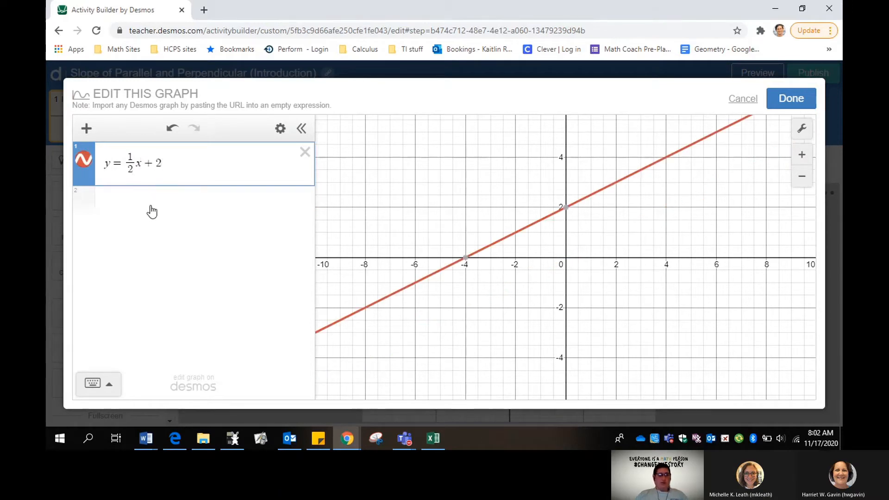
Plot a second line, y = 1/2x - 4, and save the graph to the screen
left_click(152, 205)
type("y=1/2")
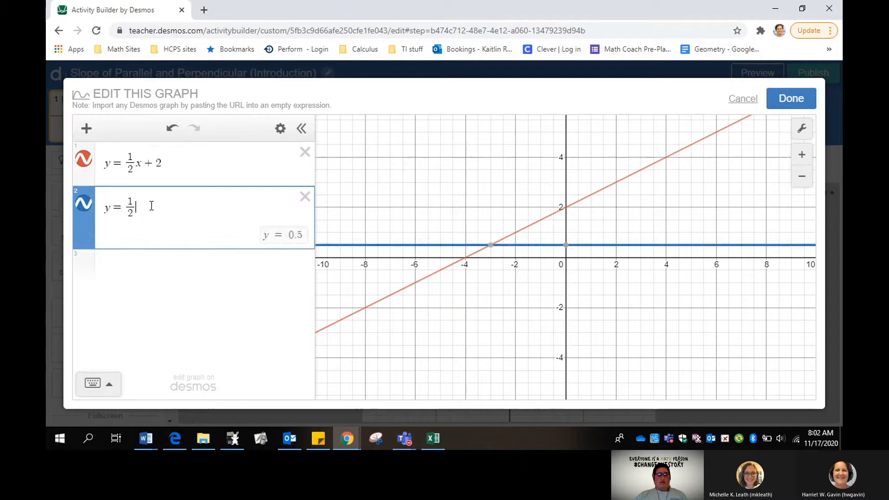
key("Right")
type("x-4")
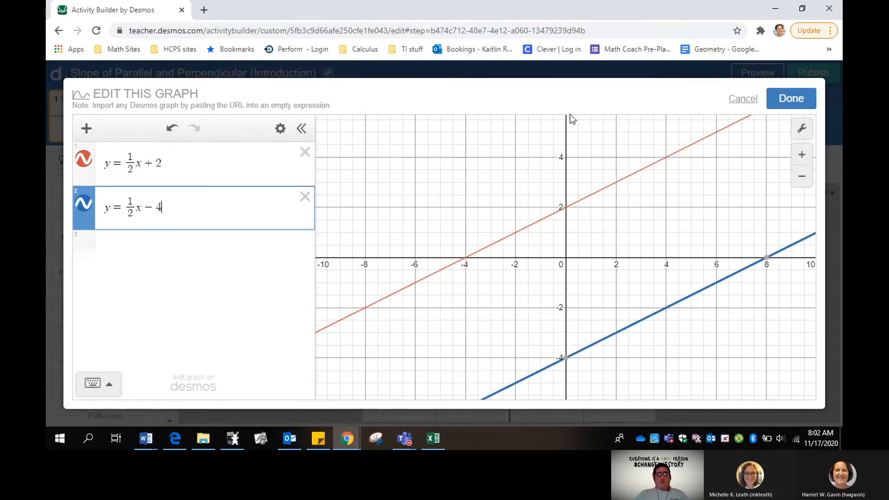
left_click(791, 99)
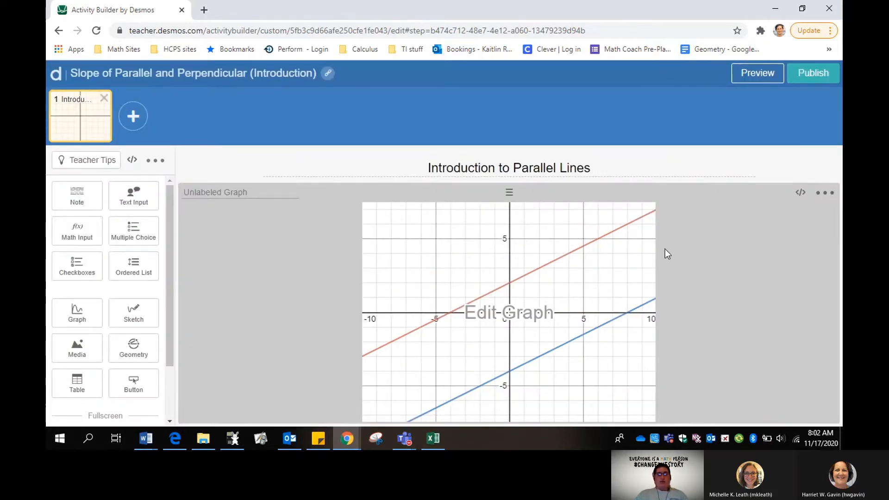
Reopen the screen's graph for editing and plot the points (-4,0) and (0,2) on the red line
left_click(576, 283)
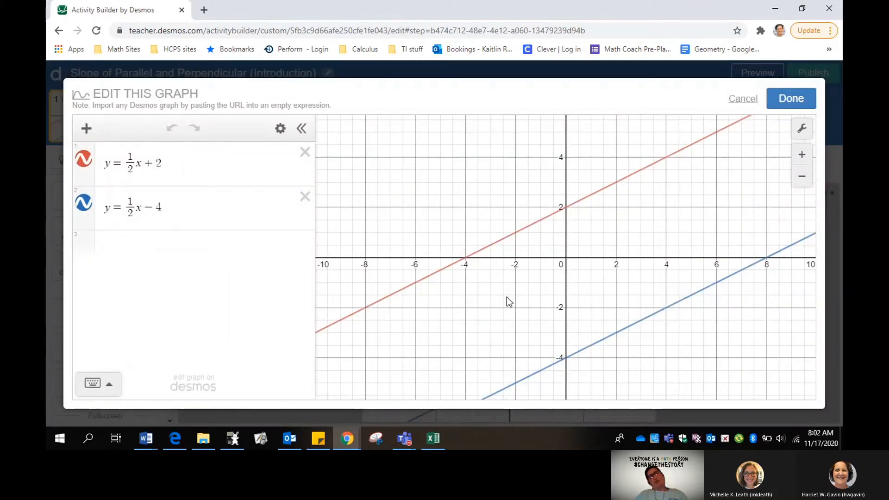
left_click_drag(507, 297, 501, 280)
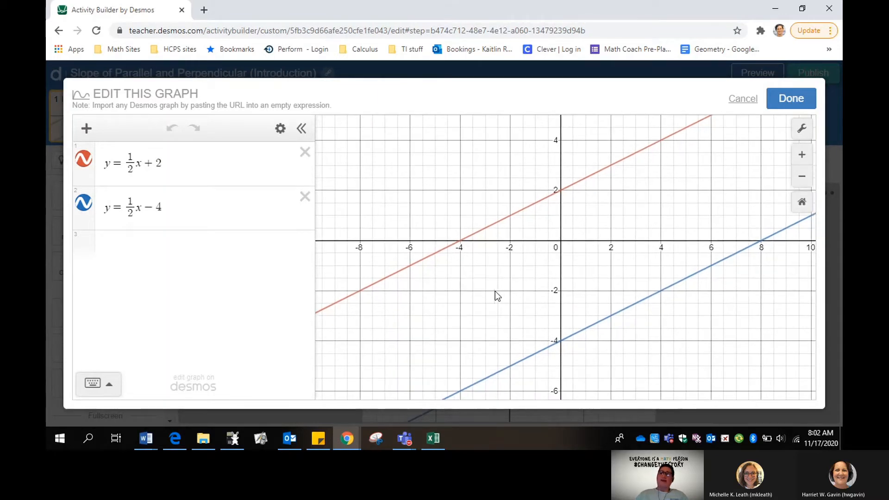
left_click(132, 244)
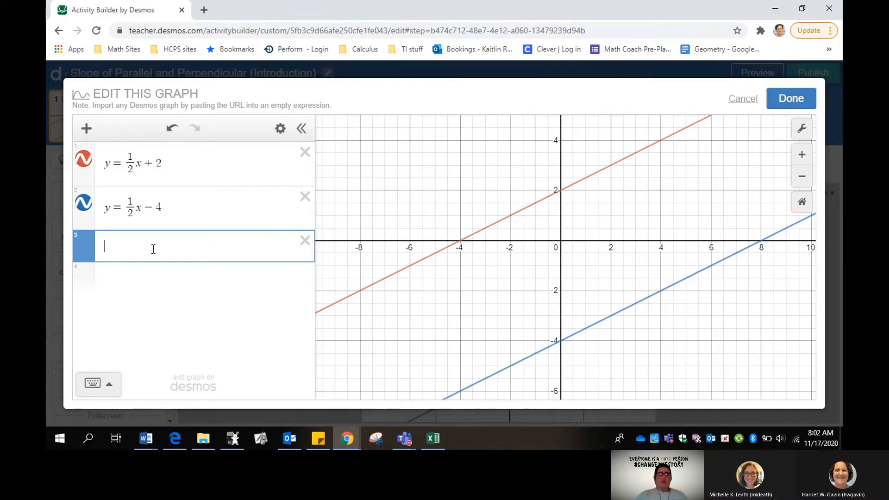
type("(-4,0)")
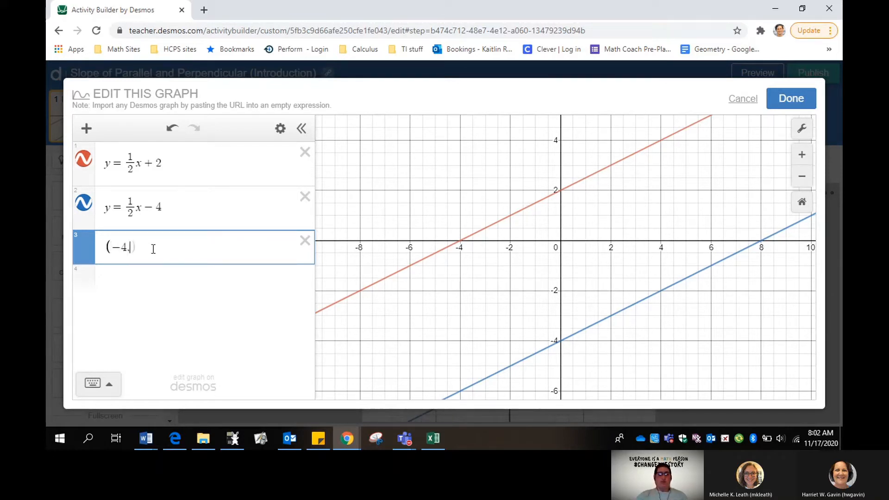
type(",()0,2)")
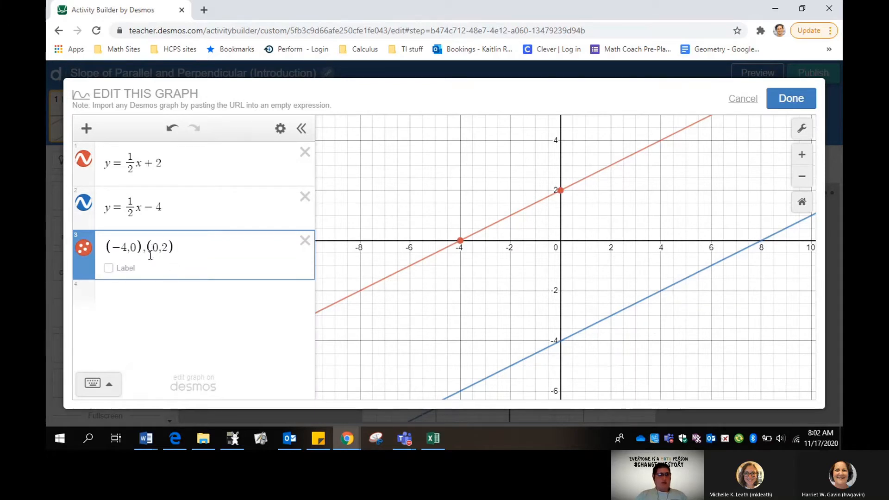
Plot the points (0,-4) and (8,0) on the blue line, save the graph and preview the student screen
left_click(175, 295)
type("(-4")
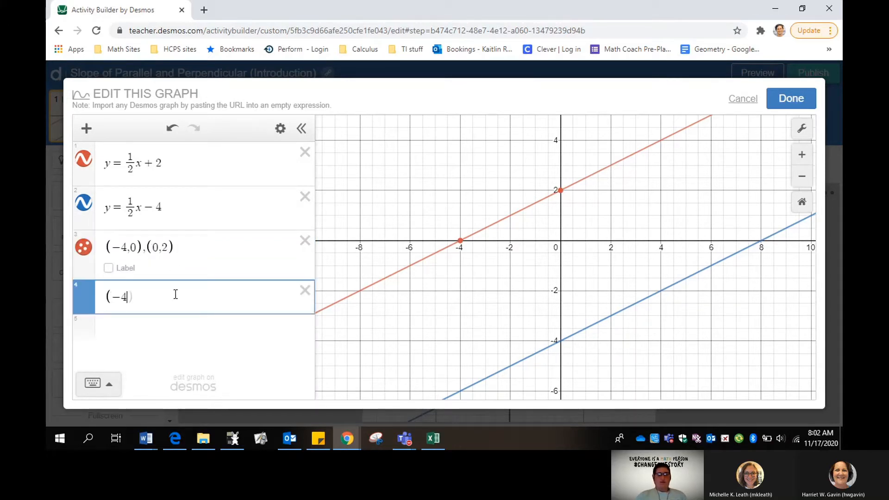
key("BackSpace")
key("BackSpace")
type("0,-4)")
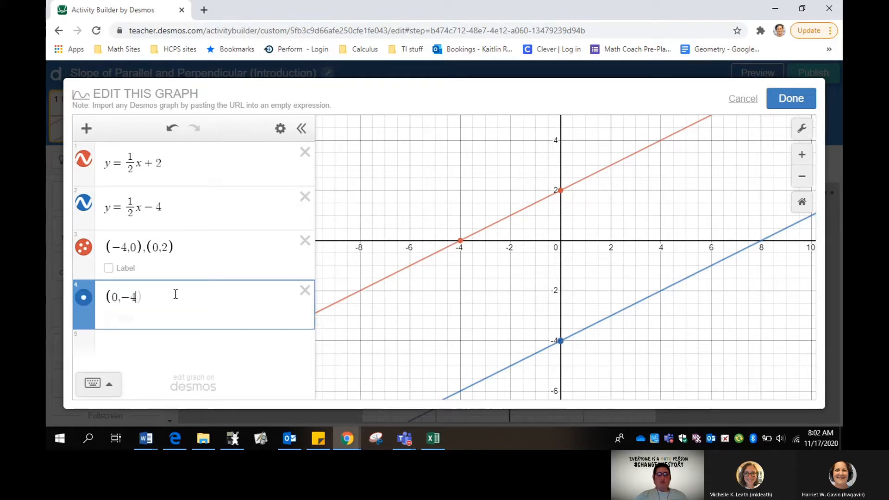
type(",(")
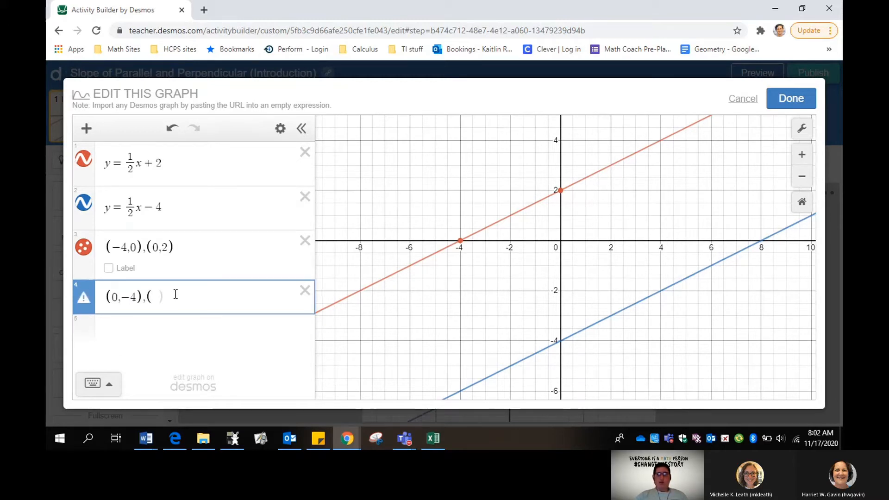
type("8,0)")
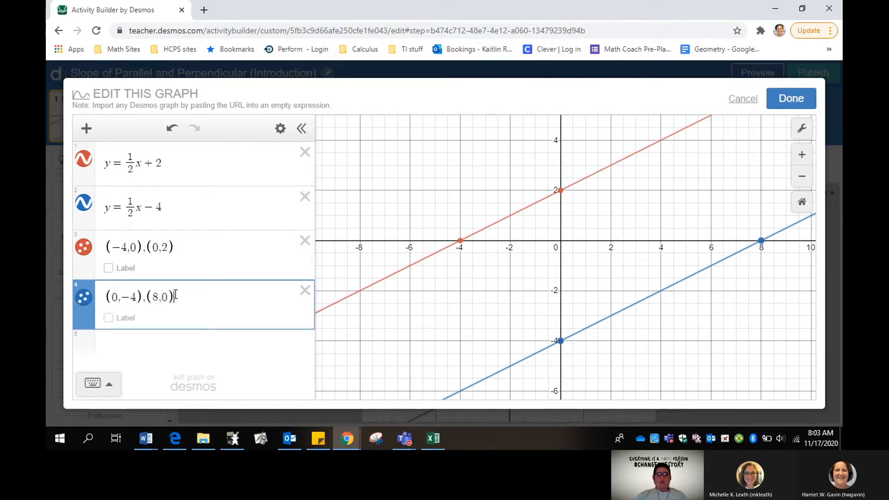
left_click(791, 99)
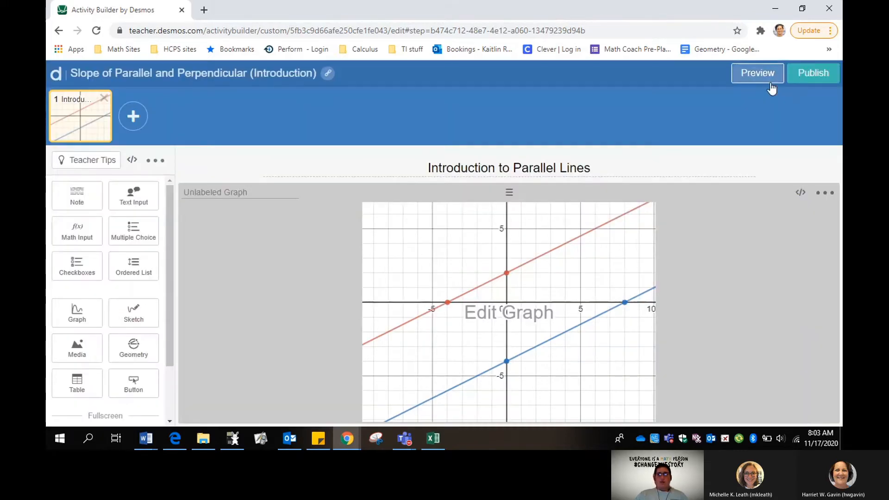
left_click(766, 79)
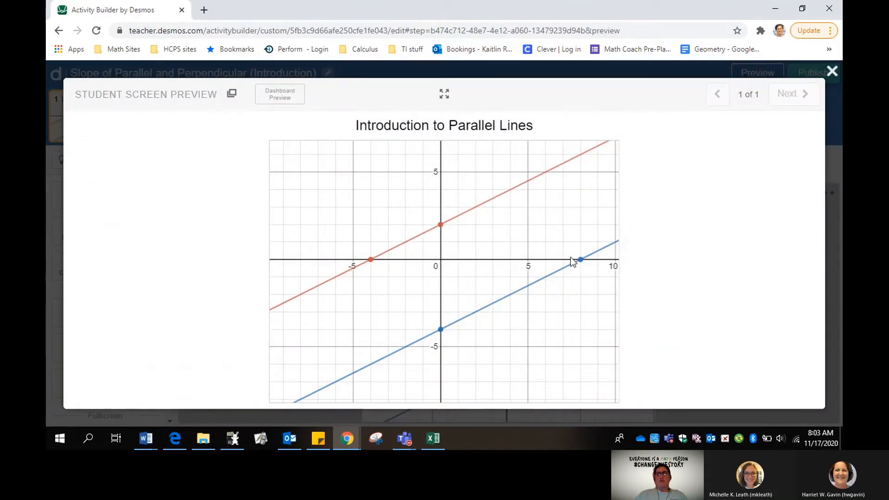
left_click(832, 71)
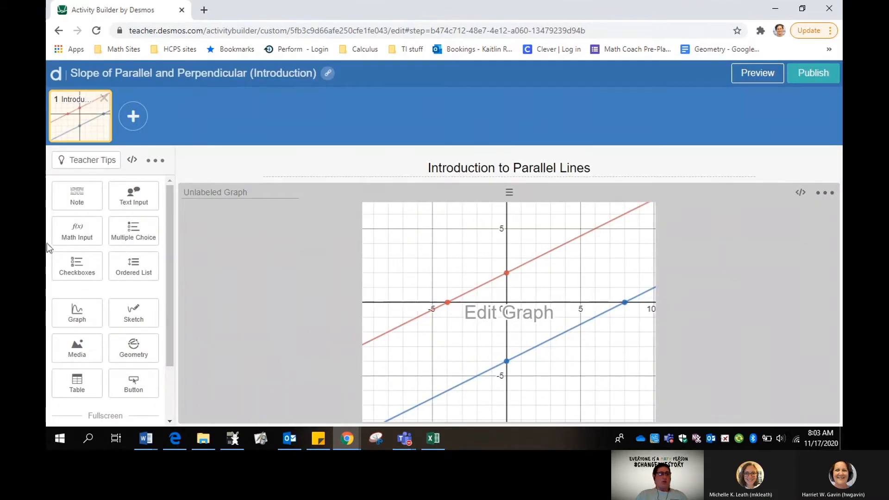
Add a note beside the graph reading "These two lines are parallel. What do you think makes them parallel?"
left_click(77, 195)
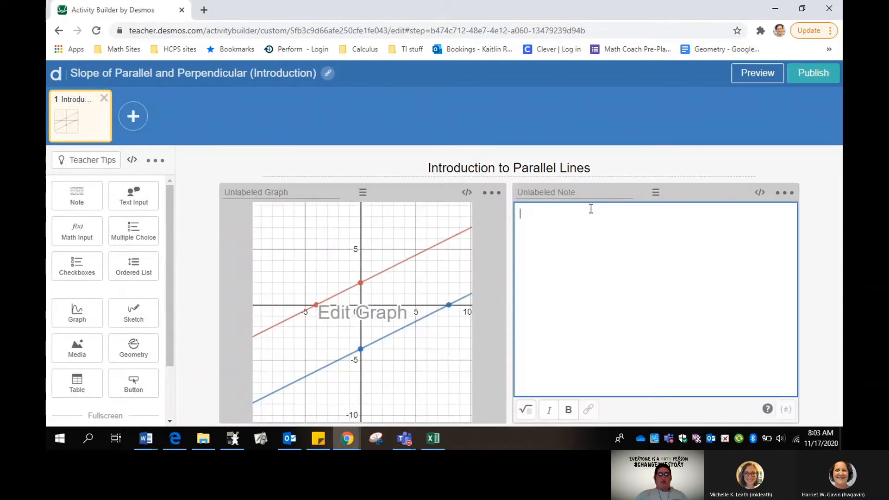
type("These two")
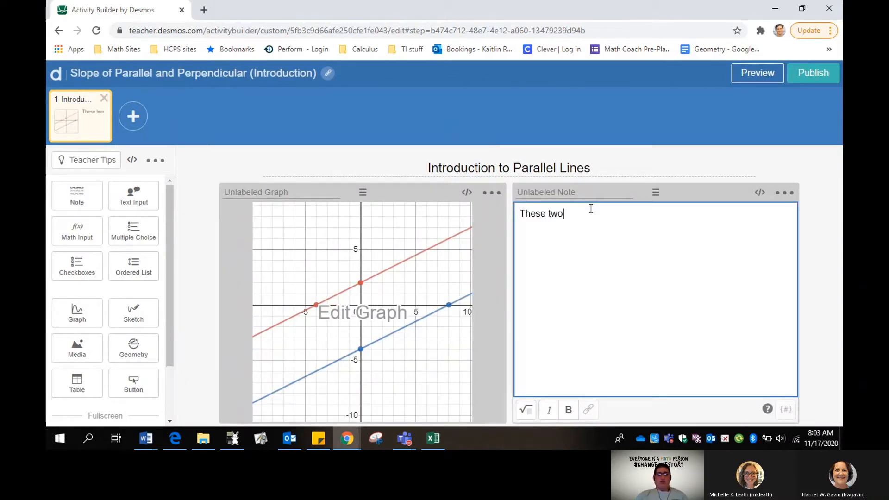
type(" lines are parall")
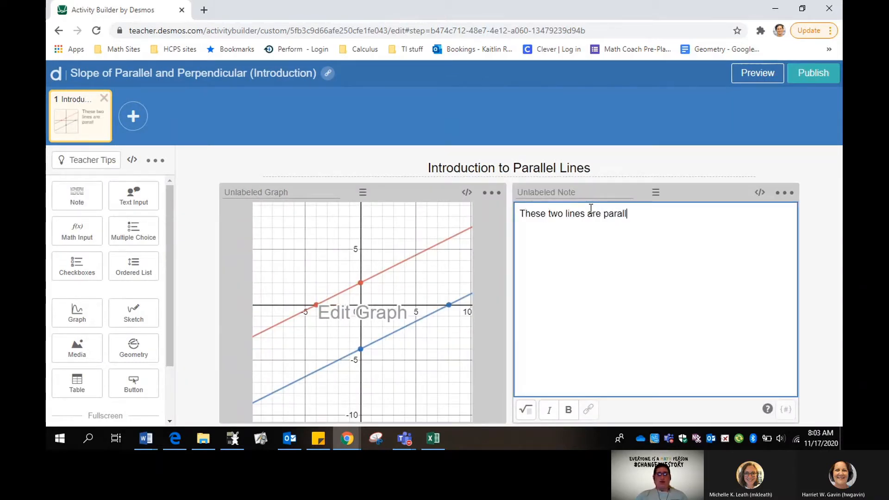
type("el. What do yo")
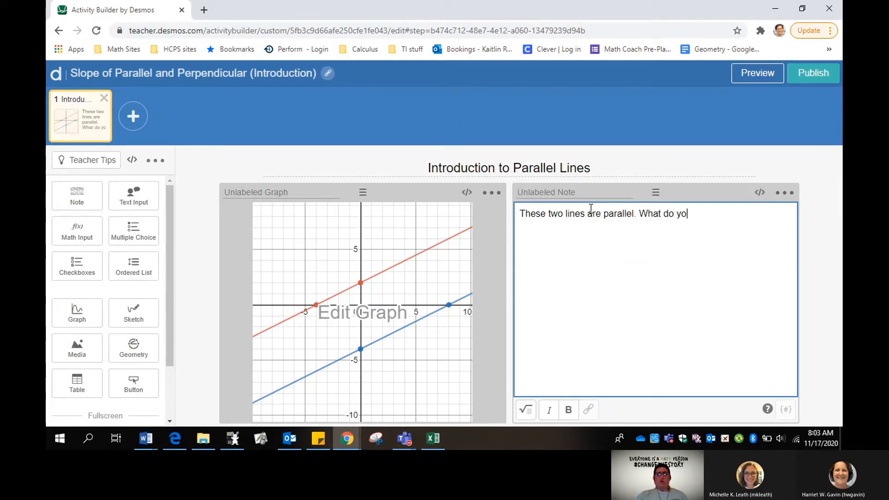
type("u noct")
key("BackSpace")
key("BackSpace")
key("BackSpace")
key("BackSpace")
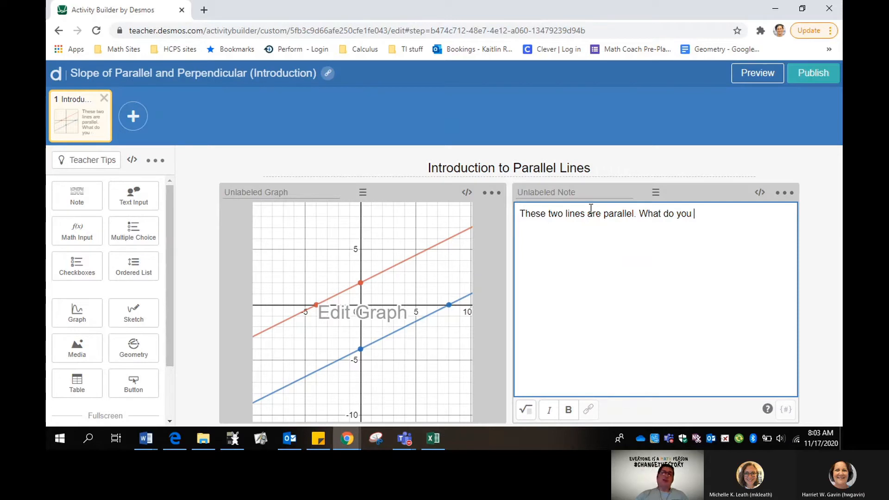
type("think make")
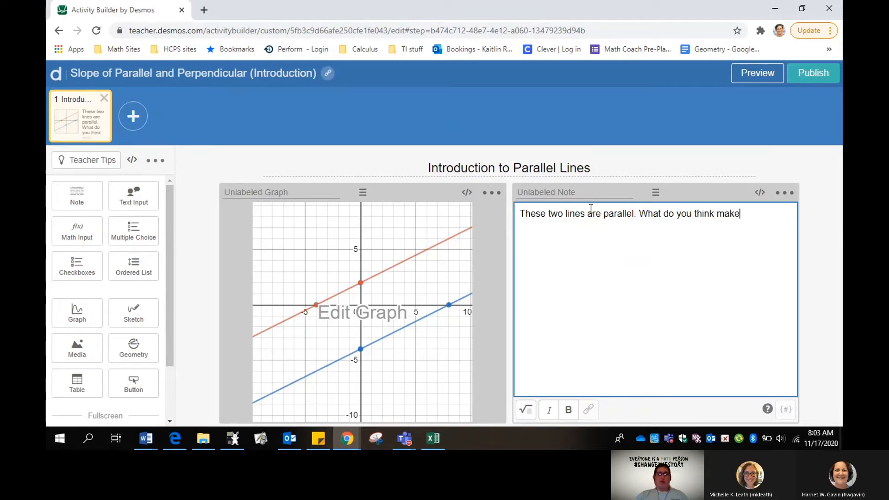
type("s them parallel?")
Make the note's entire text bold
key("ctrl+a")
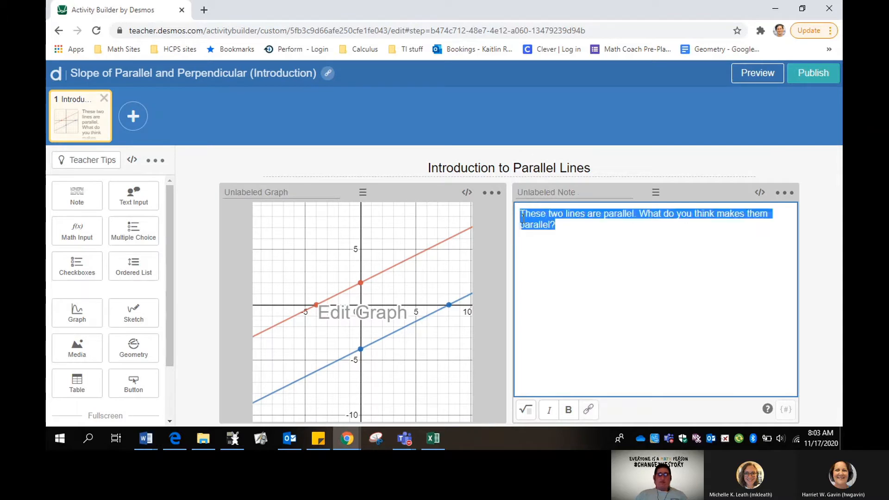
left_click(568, 410)
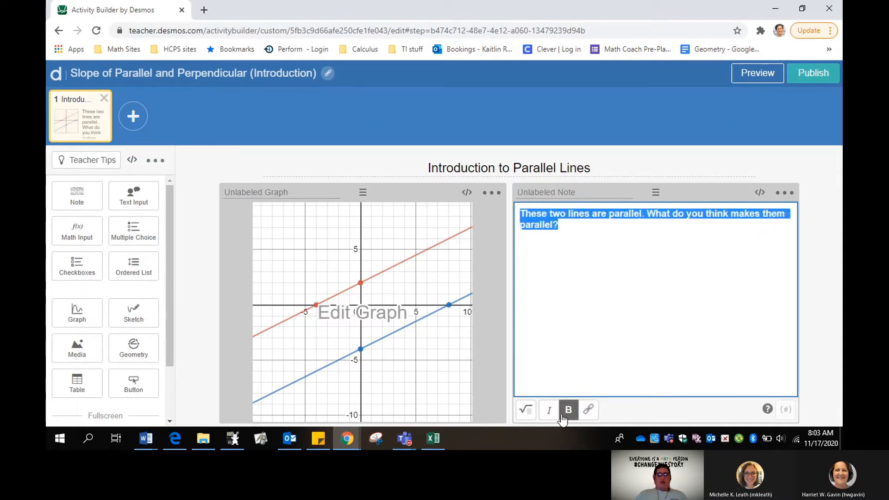
left_click(823, 241)
Add a text input below the note for student answers and preview the student screen
left_click(131, 204)
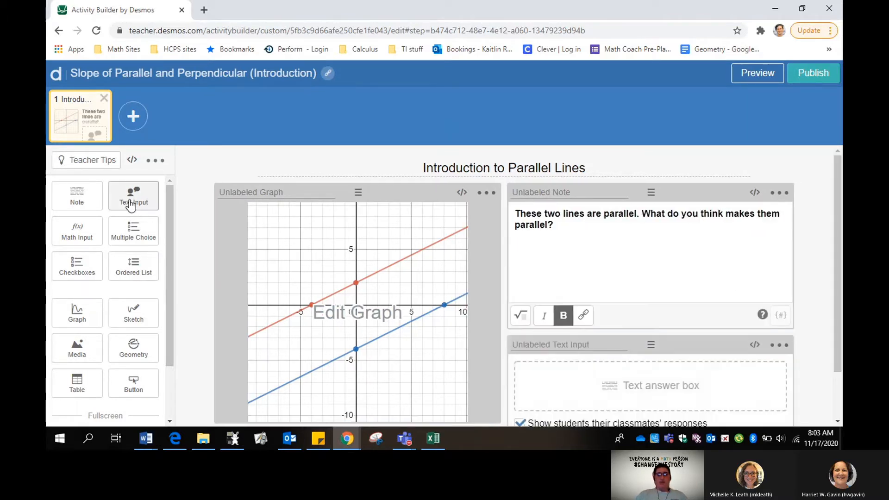
scroll(623, 385, "down", 1)
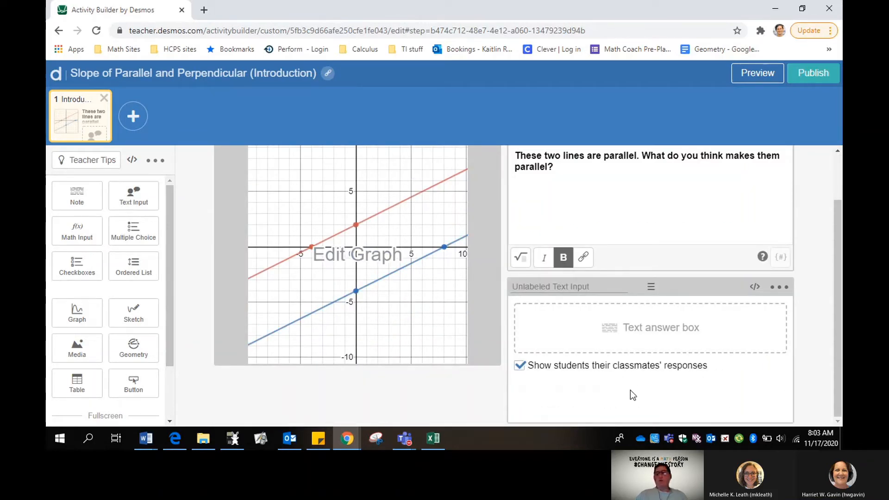
scroll(630, 395, "up", 1)
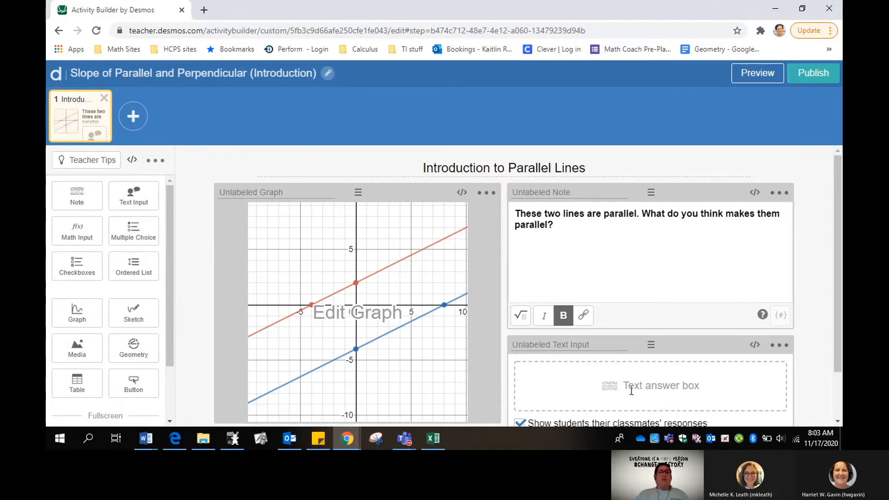
left_click(748, 78)
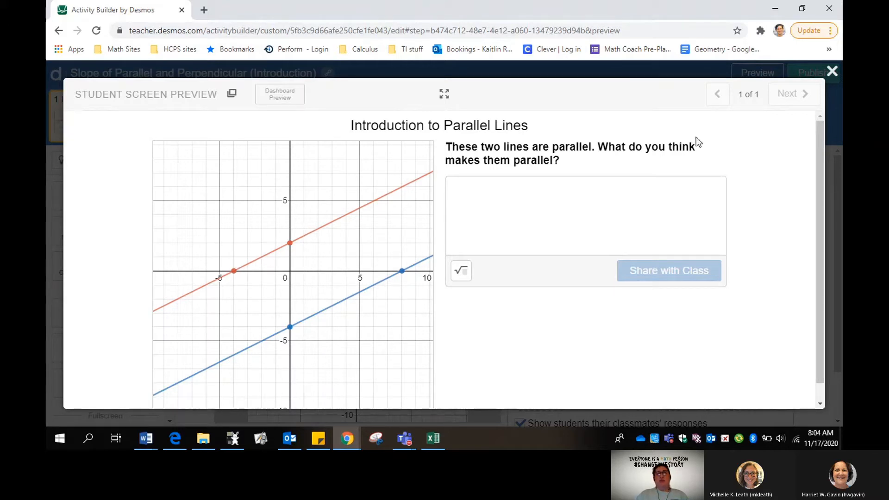
left_click(833, 72)
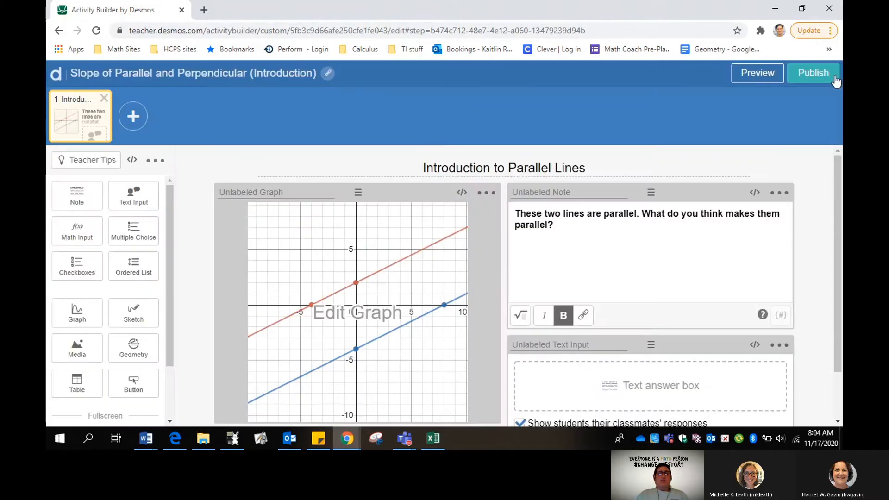
Reopen the graph for editing and plot the point (-2,1) on the red line
left_click(407, 293)
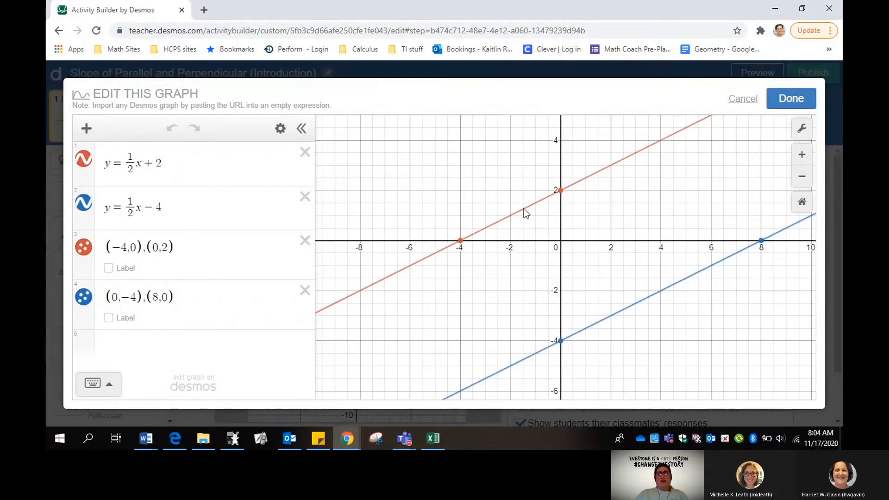
left_click(191, 338)
type("(-2,")
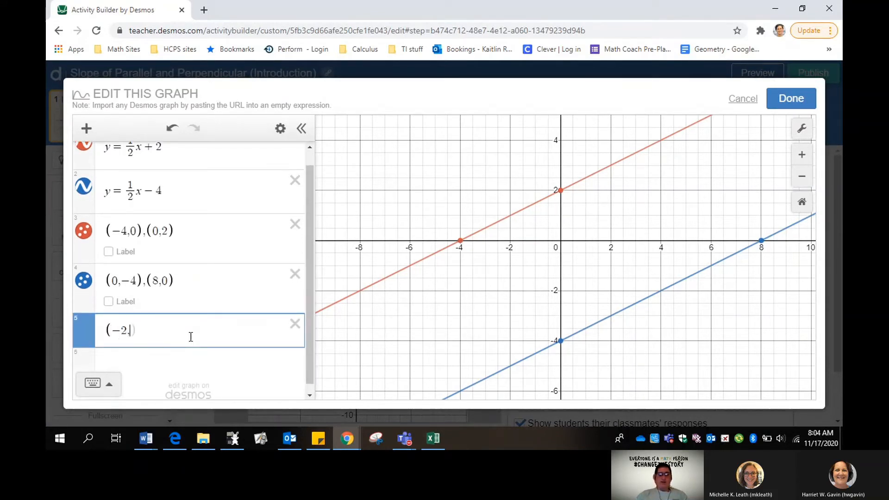
type("0)")
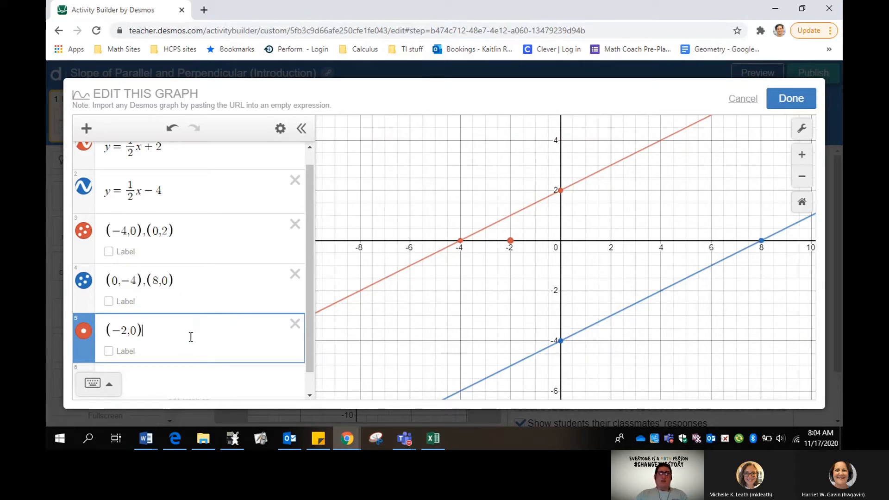
key("BackSpace")
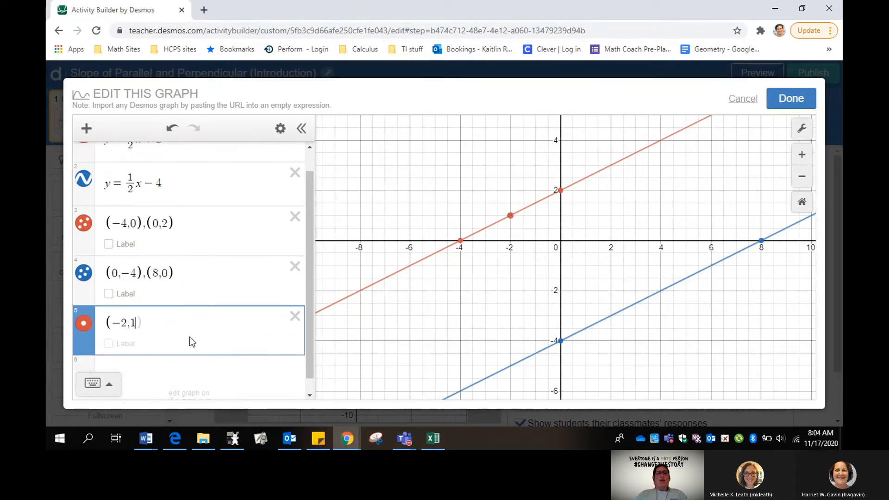
type("1)")
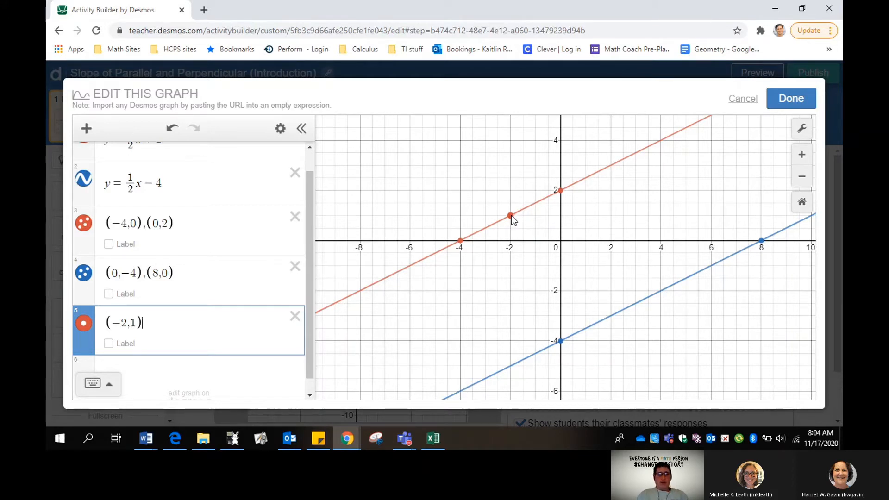
Label the point (-2,1) with the math-formatted text `y=(1/2)x-4`, enclosed in backticks
left_click(109, 345)
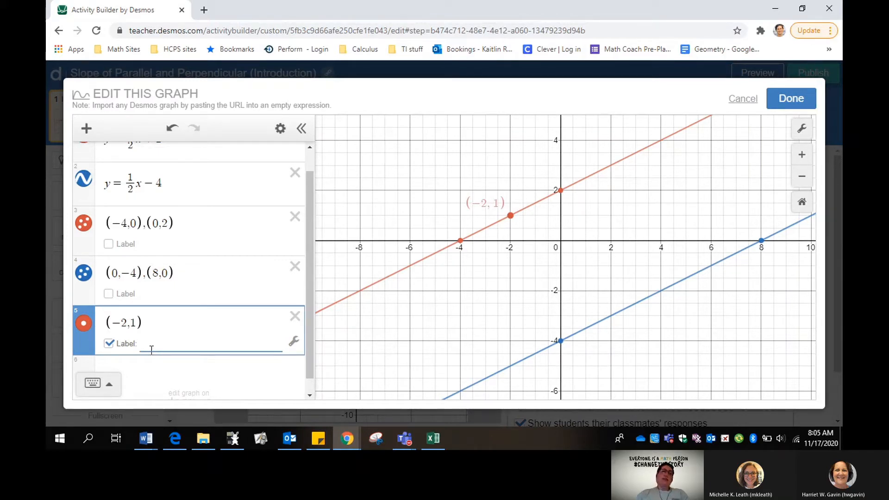
type("y")
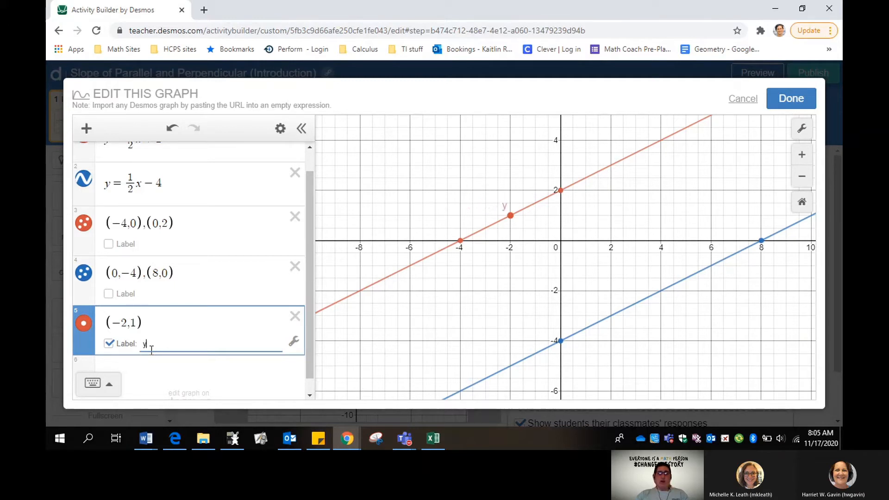
type("=(1/2)x")
type("-4")
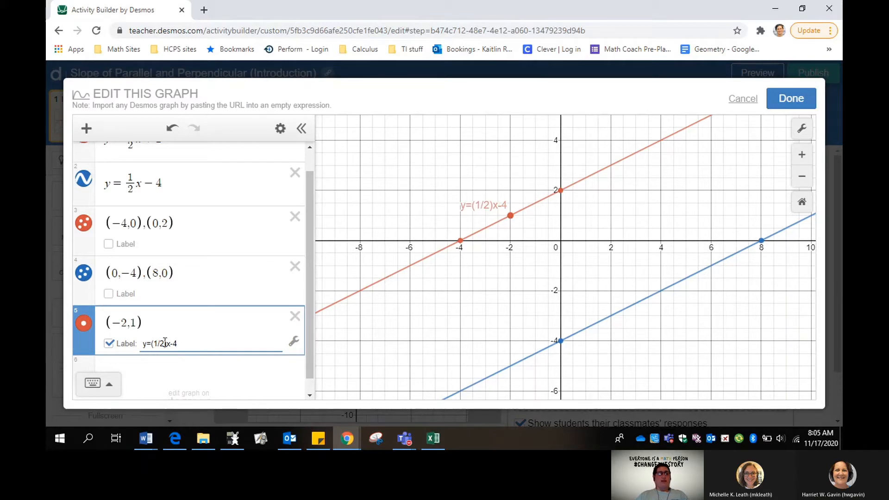
left_click(142, 344)
type("`")
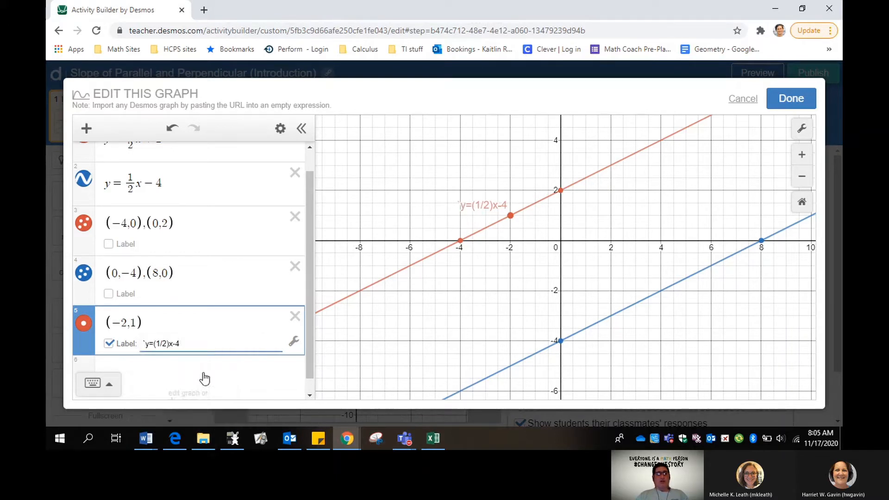
type("`")
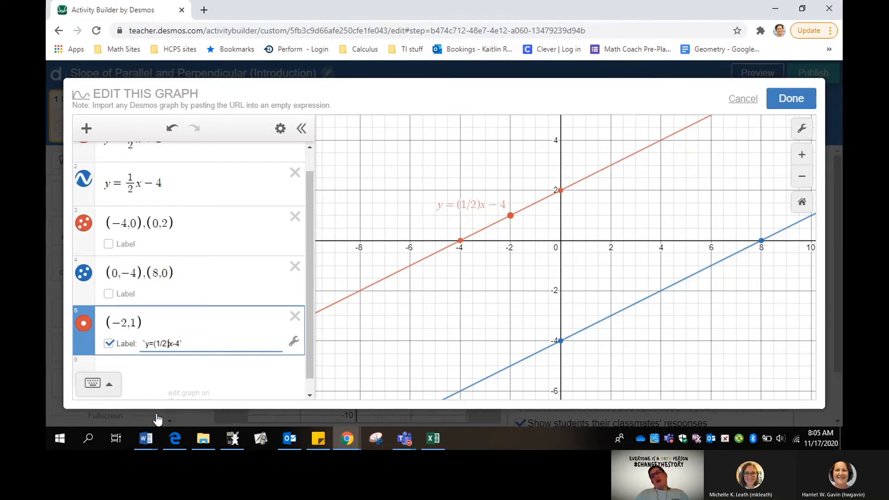
Replace (1/2) in the red point's label with a stacked fraction copied from a temporary 1/2 expression, giving `y=\frac{1}{2}x-4`, and delete that expression
scroll(174, 393, "down", 1)
left_click(169, 363)
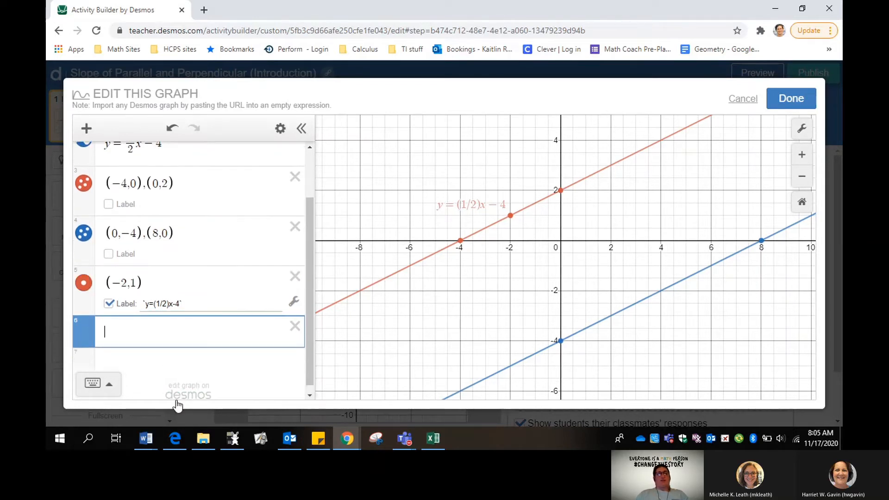
mouse_move(232, 440)
type("1/2")
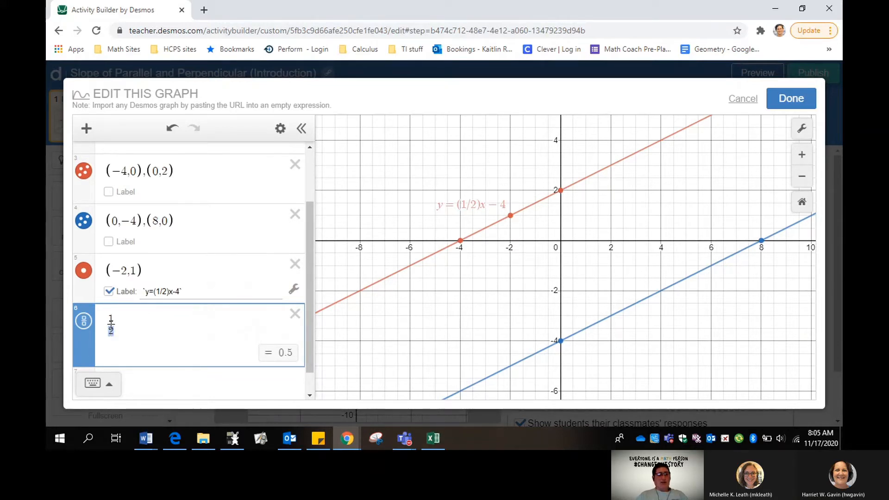
double_click(112, 329)
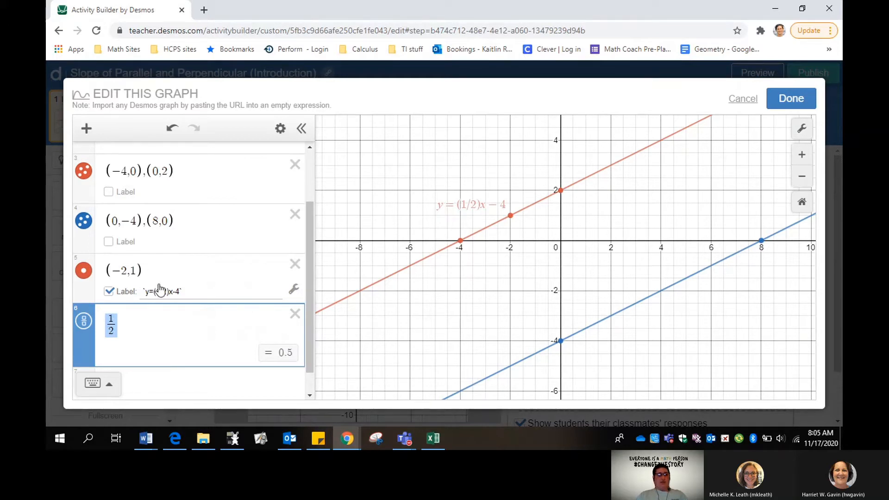
left_click_drag(167, 292, 157, 288)
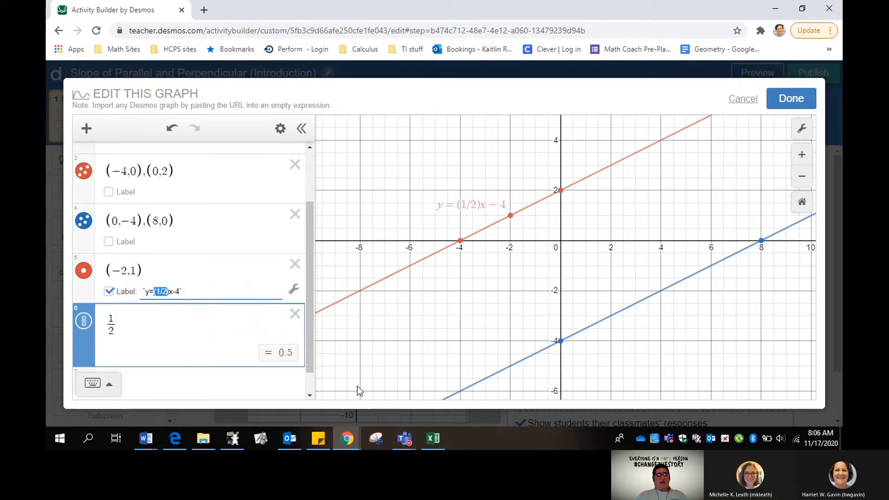
key("BackSpace")
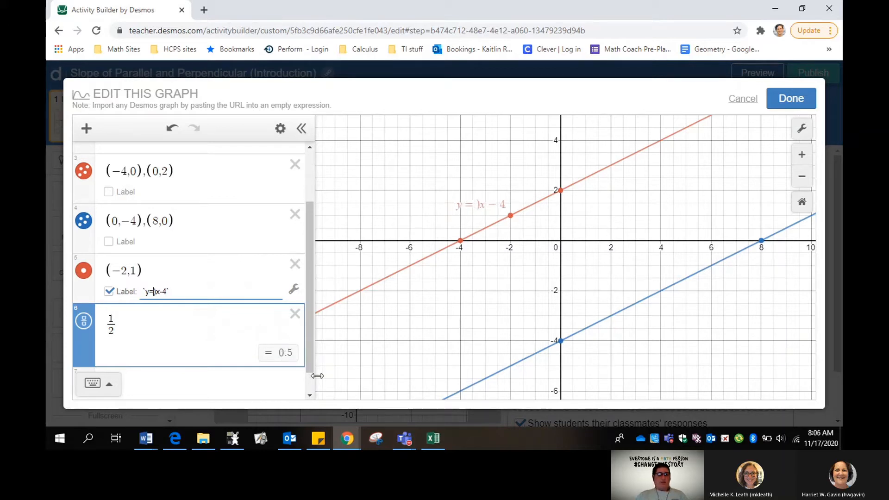
type("\\frac{1}{2}")
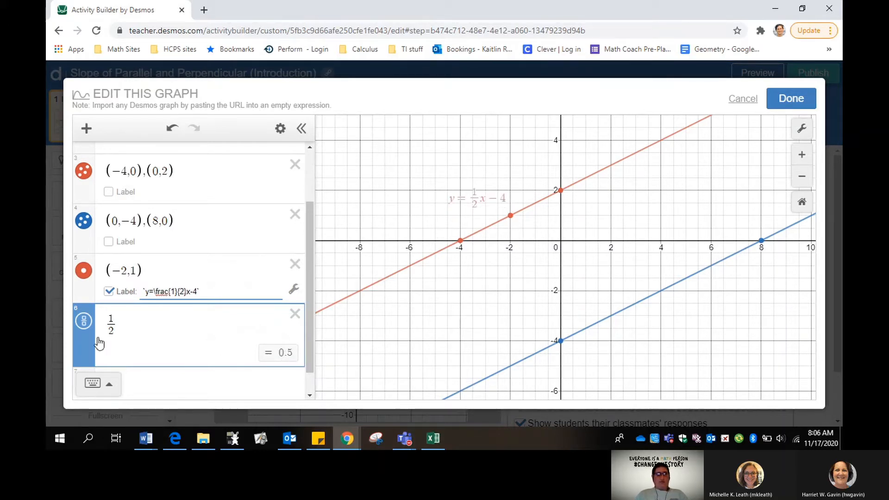
left_click(294, 313)
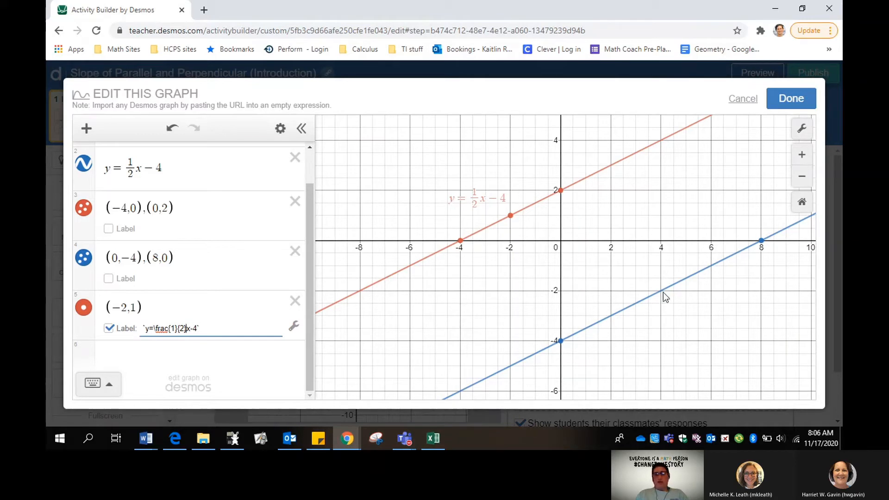
Plot the point (4,-2) on the lower line and color it blue
left_click(187, 354)
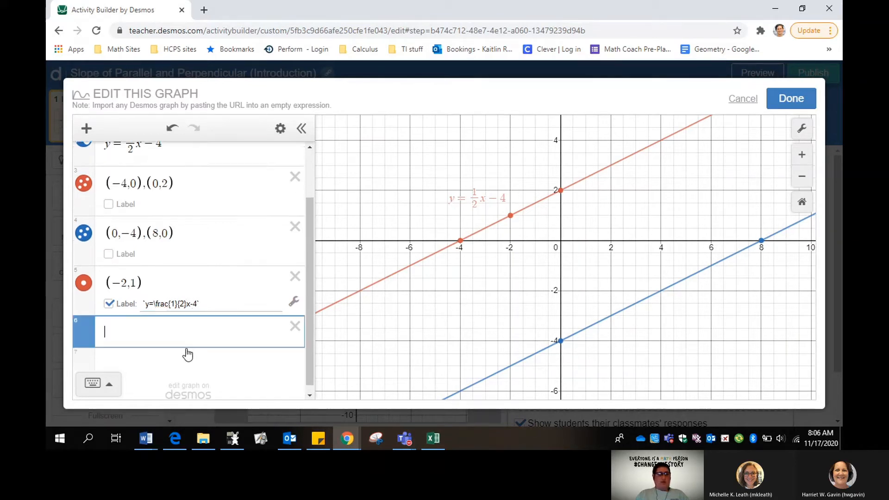
type("(4,")
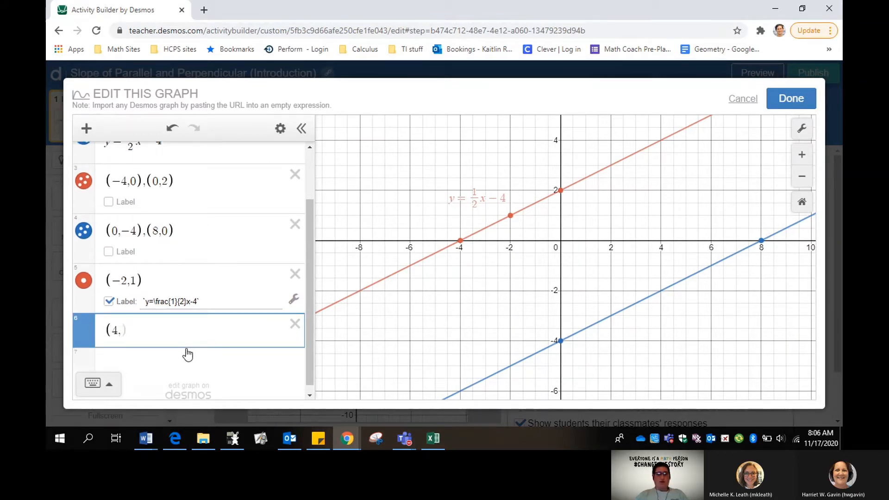
type("-2)")
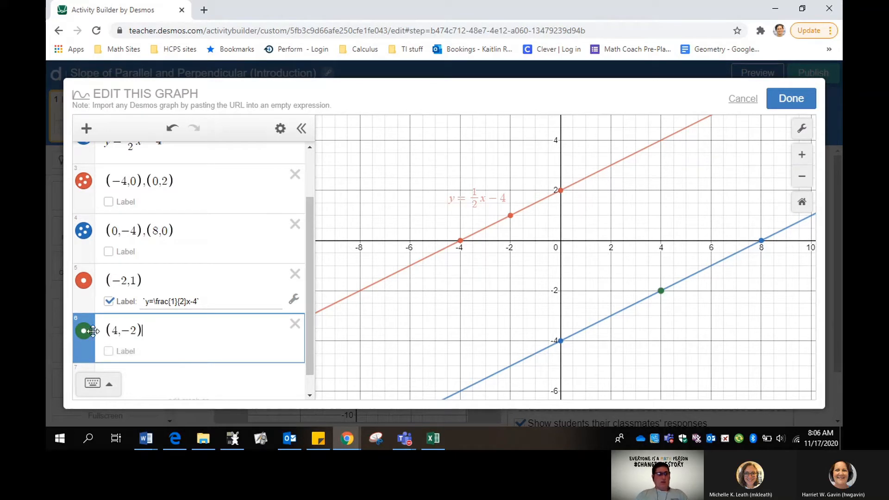
left_click(93, 331)
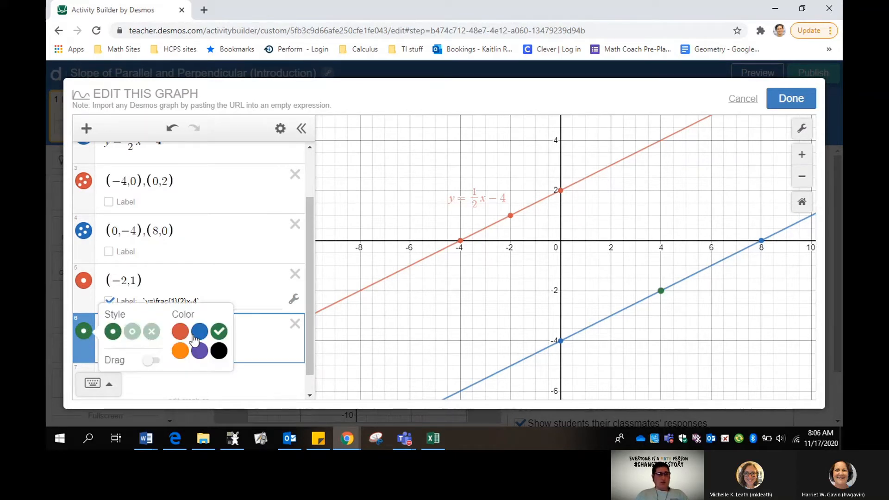
left_click(195, 340)
left_click(312, 324)
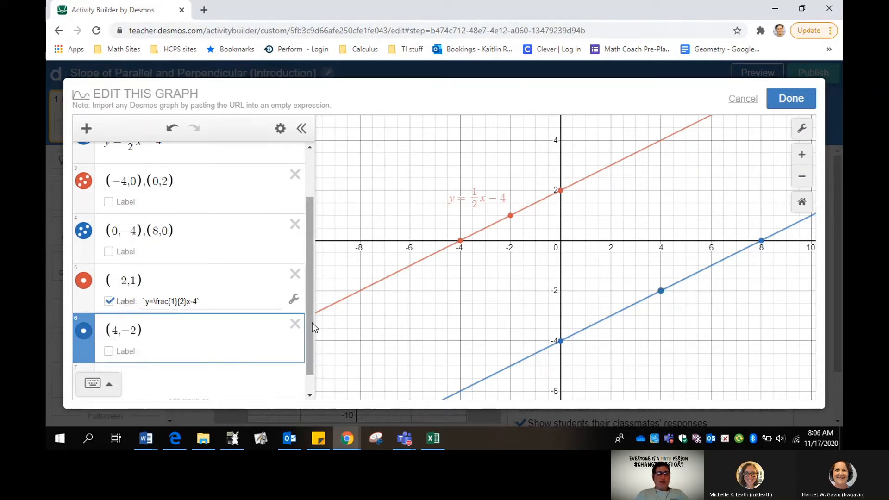
Label the point (4,-2) with the blue line's equation copied from its expression, in backticks as `y=\frac{1}{2}x-4`
left_click(108, 351)
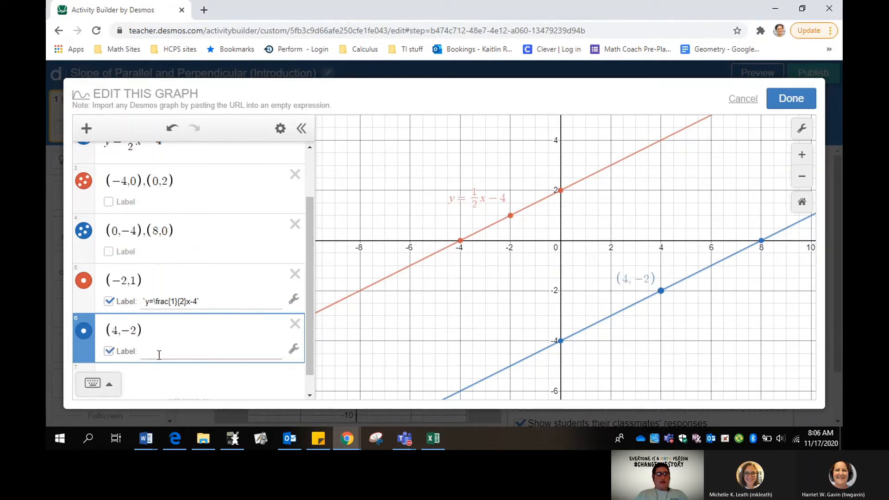
scroll(204, 398, "up", 3)
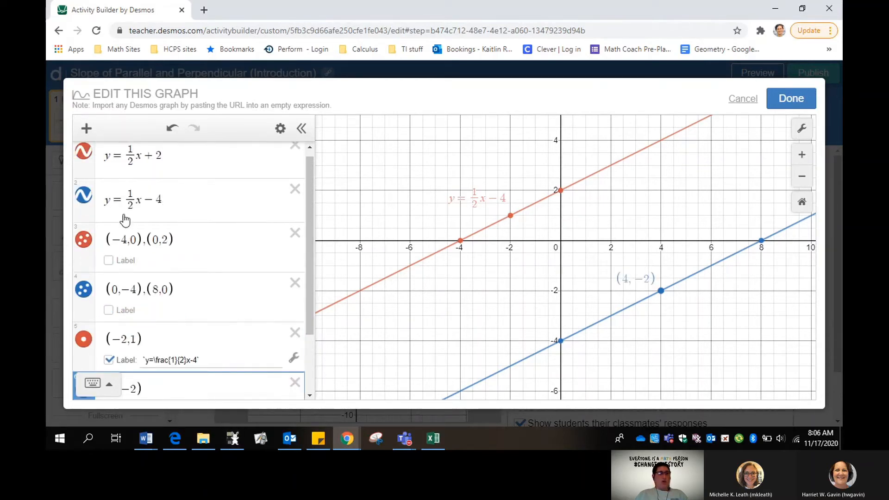
left_click_drag(160, 200, 108, 207)
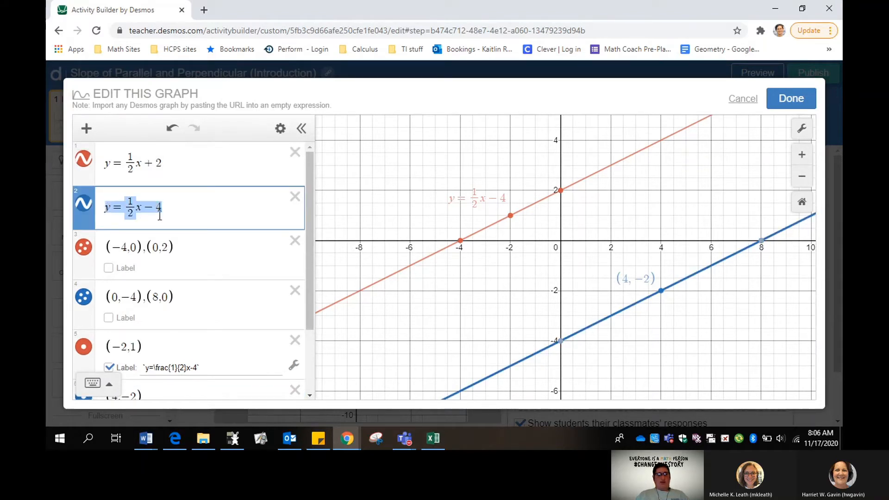
scroll(153, 278, "down", 3)
left_click(153, 330)
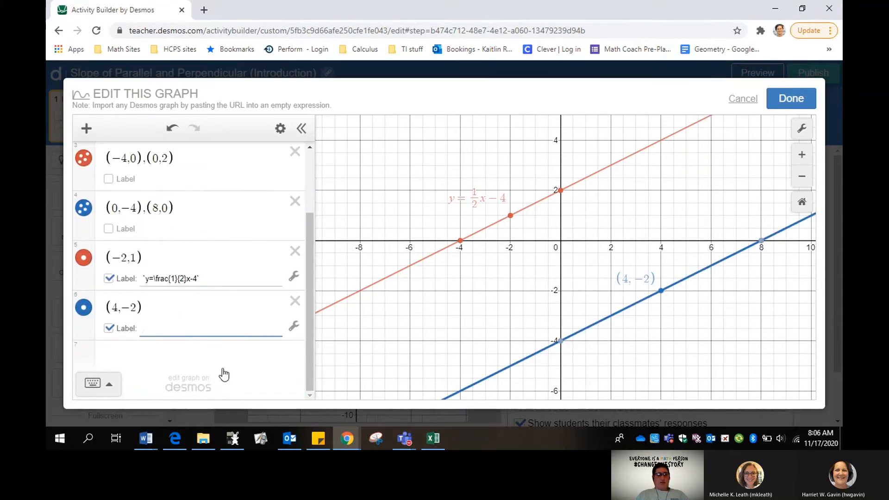
type("`")
type("y=\\frac{1}{2}x-4")
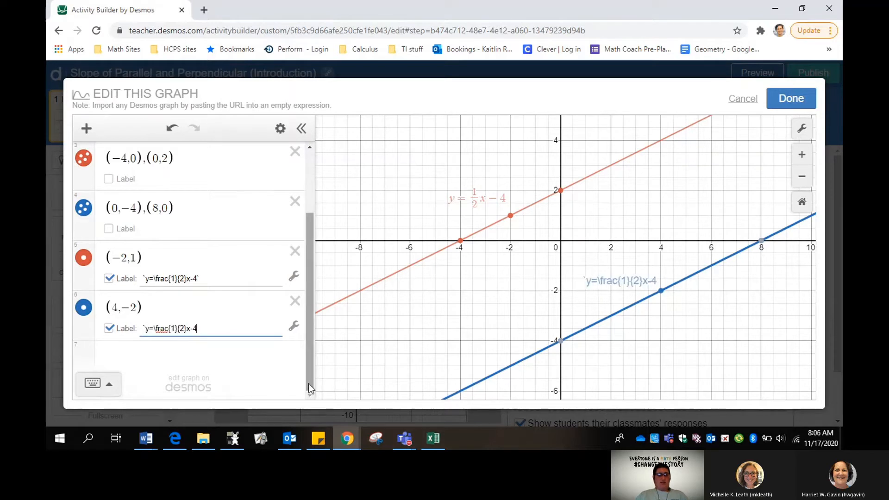
type("`")
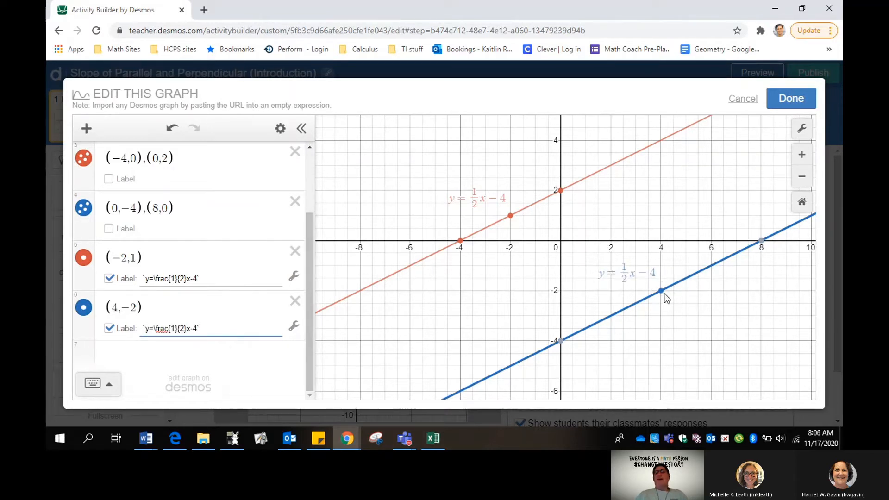
Hide the points (4,-2) and (-2,1) while keeping their labels, and set both label positions to Left
left_click(84, 307)
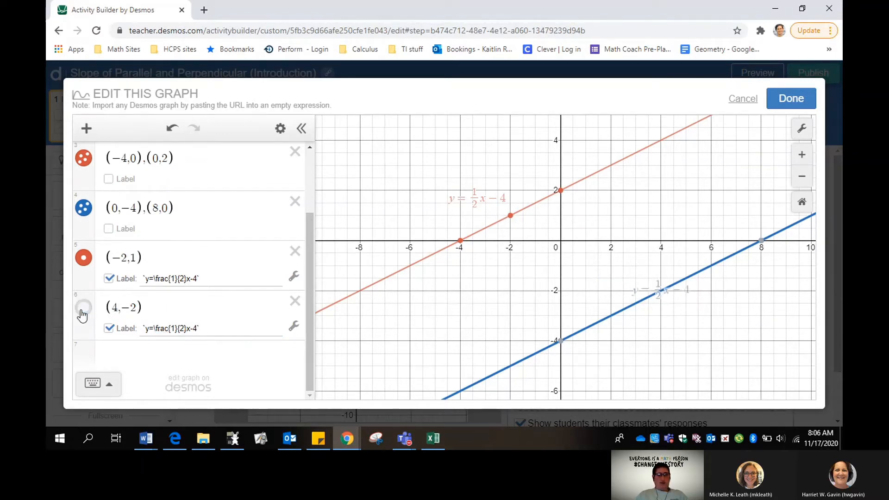
left_click(83, 258)
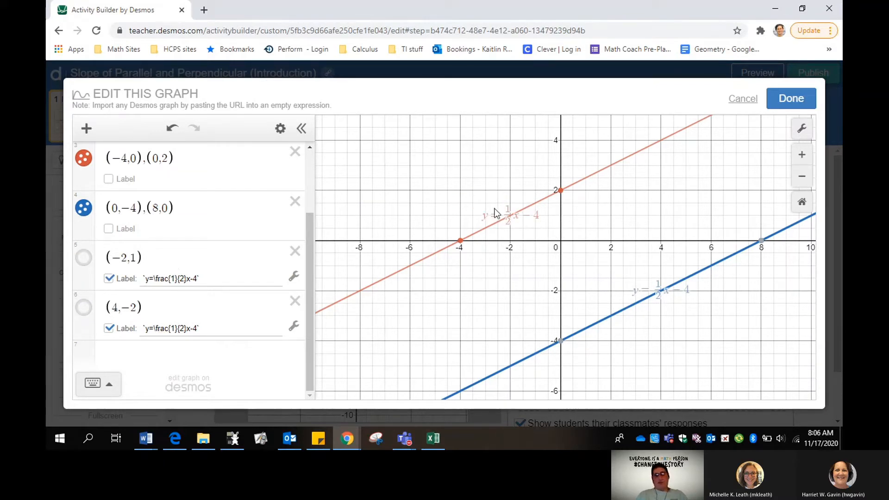
left_click(294, 276)
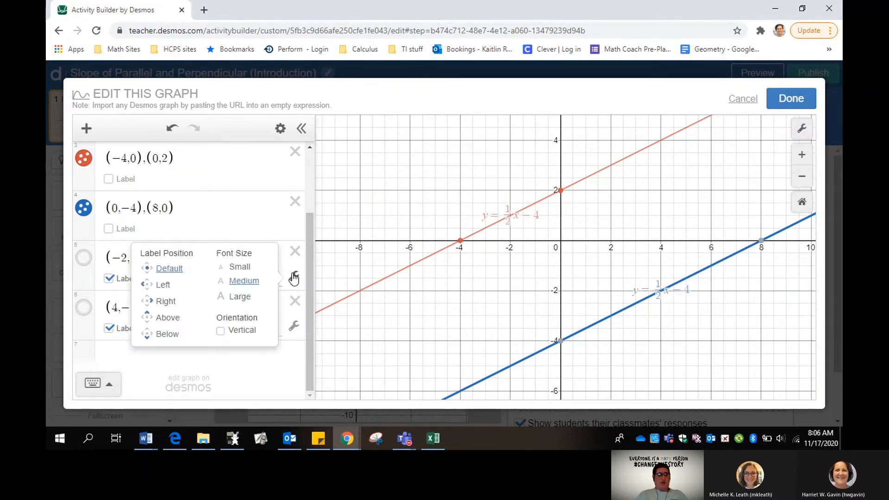
left_click(172, 319)
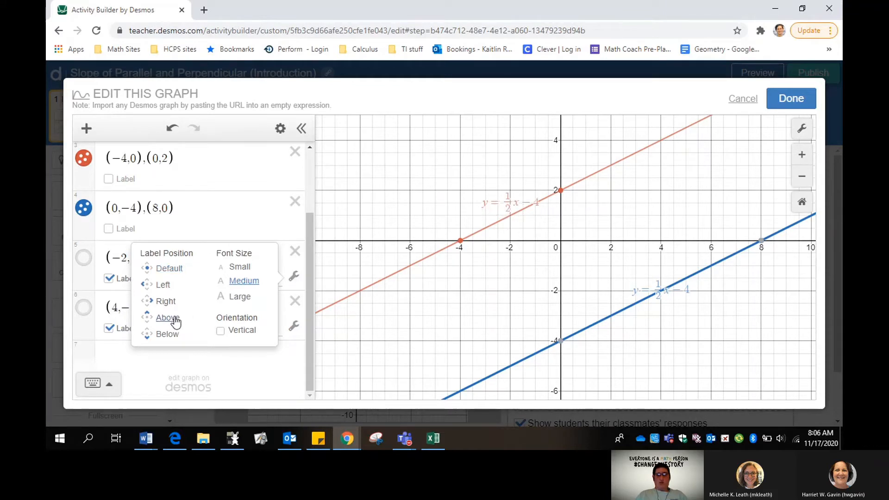
left_click(160, 284)
left_click(296, 326)
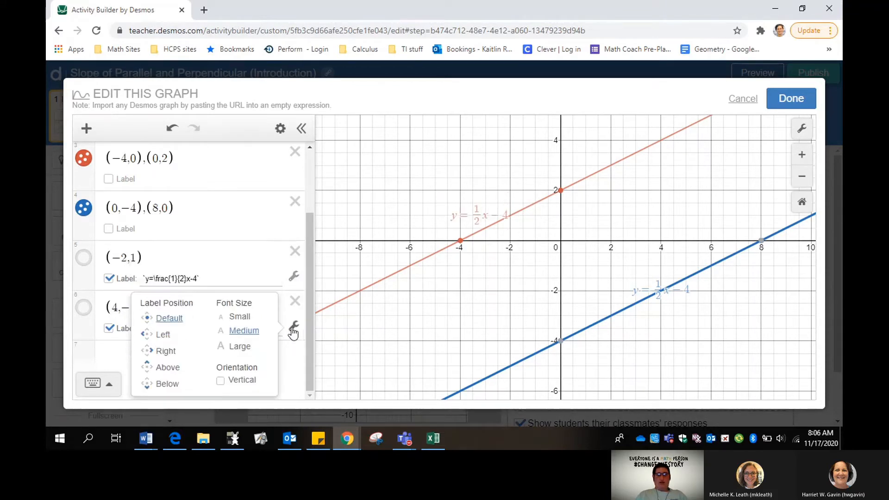
left_click(163, 337)
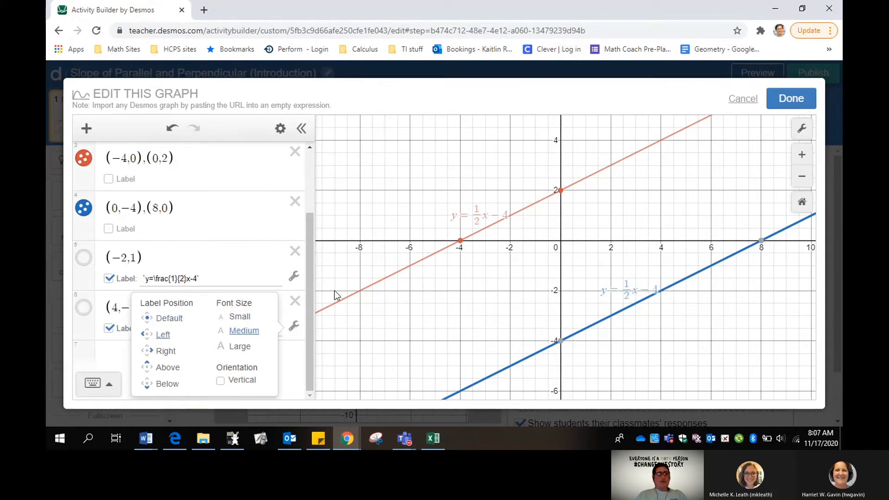
left_click(309, 284)
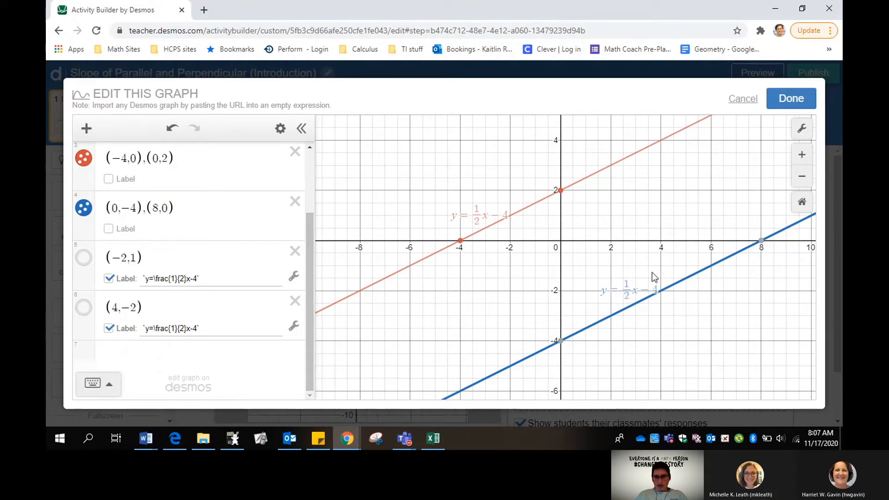
Color the point (4,-2) and its equation label black, keeping the point itself hidden
left_click(84, 310)
left_click(83, 310)
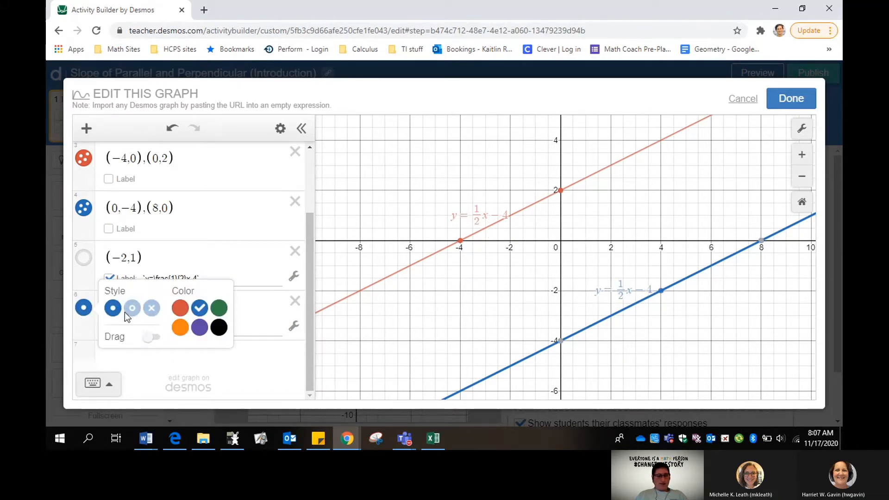
left_click(219, 327)
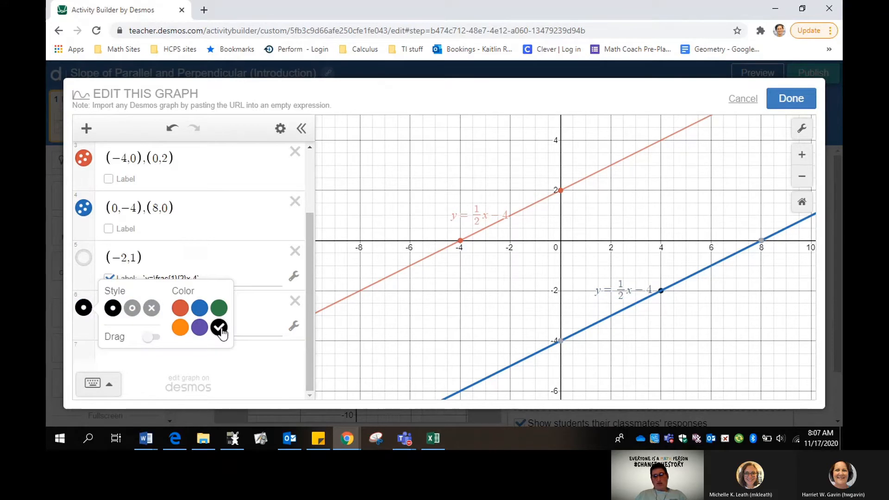
left_click(83, 313)
left_click(83, 310)
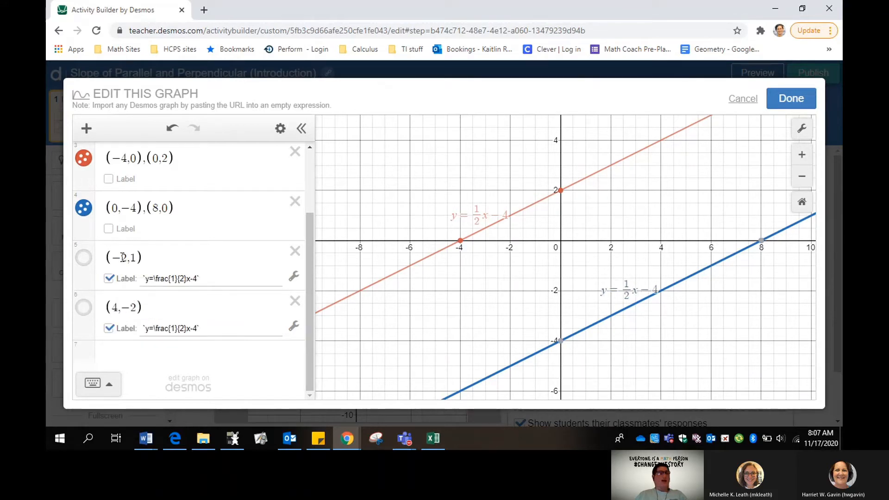
Color the point (-2,1) and its label black with the point hidden, and save the graph edits
left_click(87, 260)
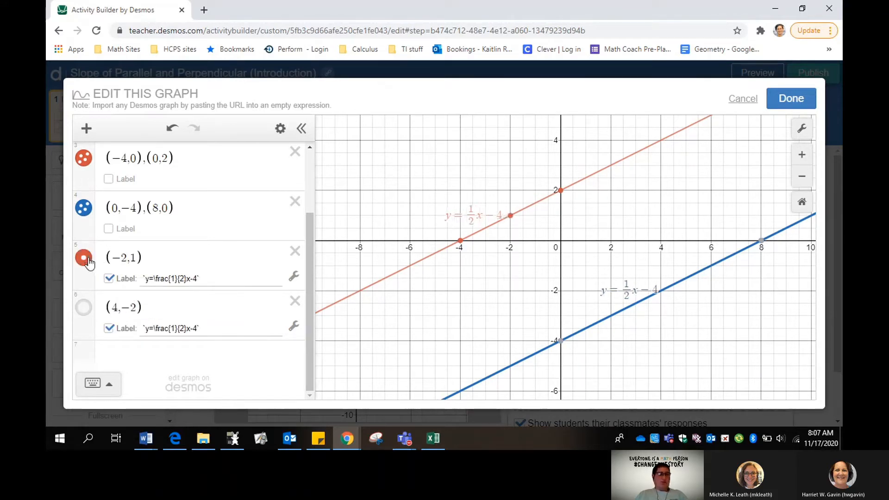
left_click(89, 261)
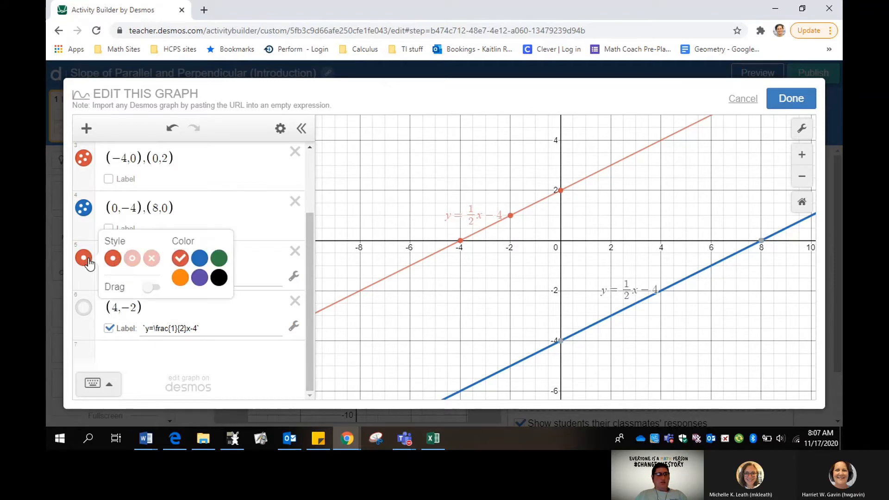
left_click(219, 277)
left_click(116, 270)
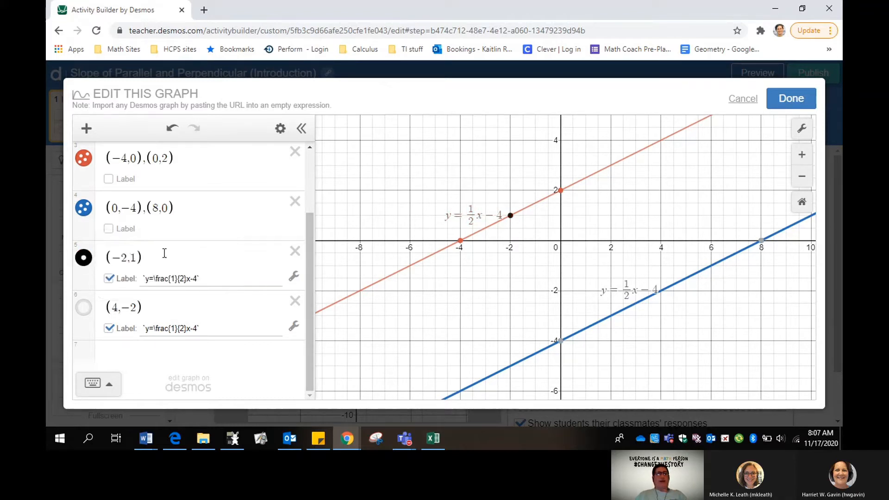
left_click(83, 258)
left_click(792, 95)
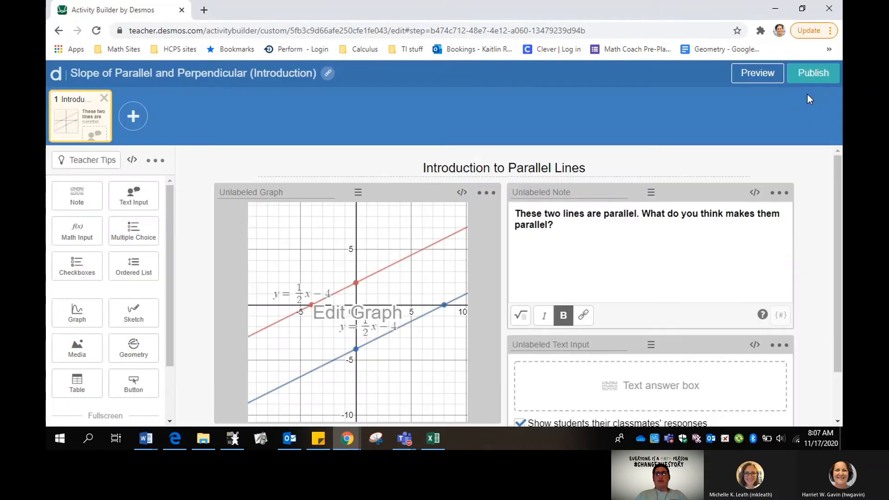
Preview the parallel lines screen as a student, close the preview, and duplicate the screen
left_click(759, 74)
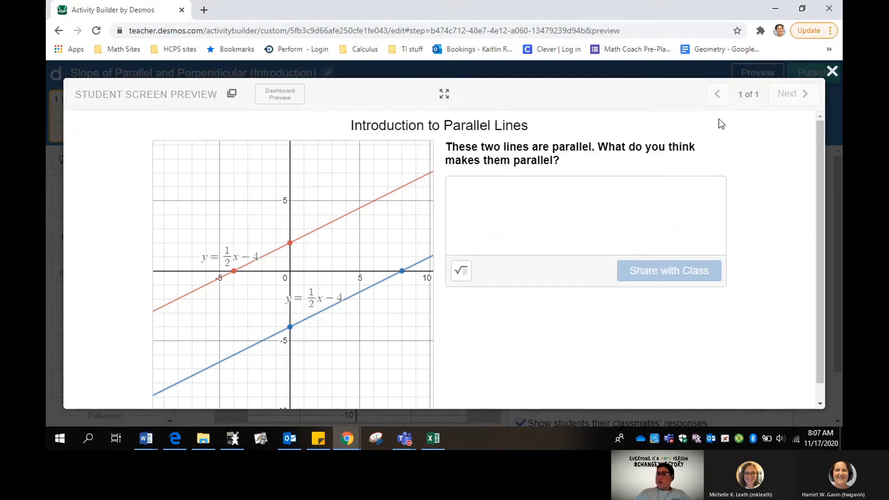
left_click(831, 71)
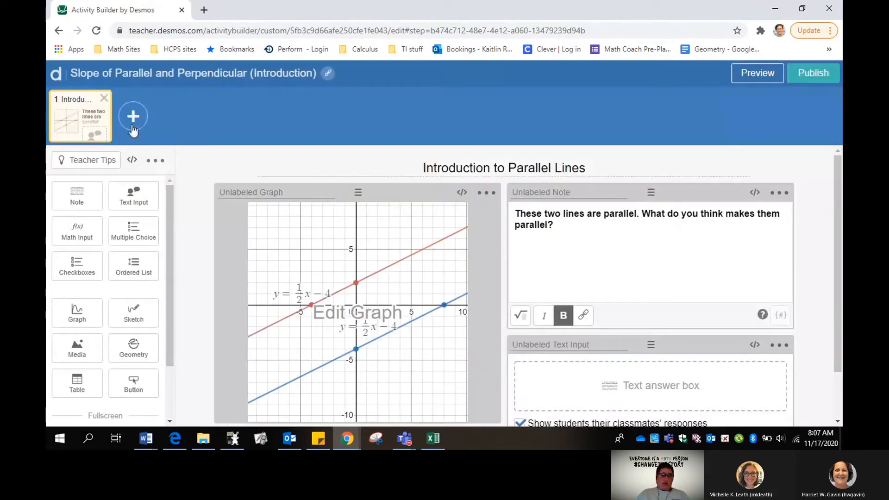
left_click(156, 160)
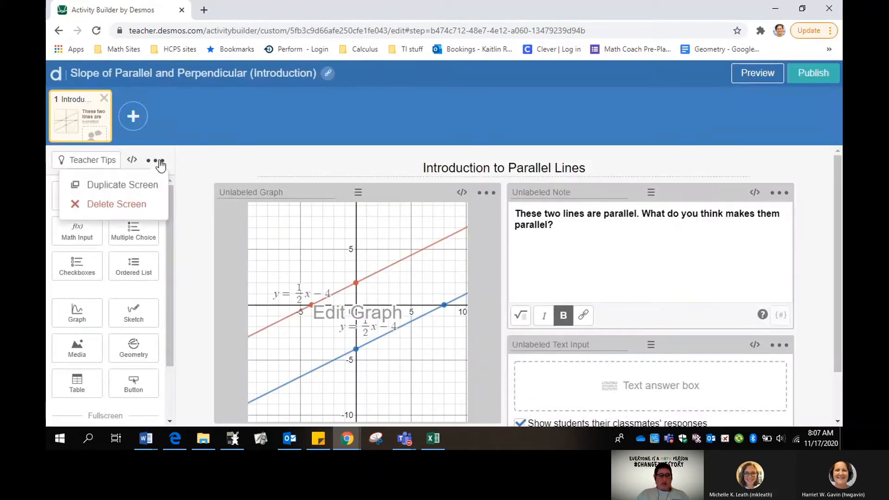
left_click(124, 183)
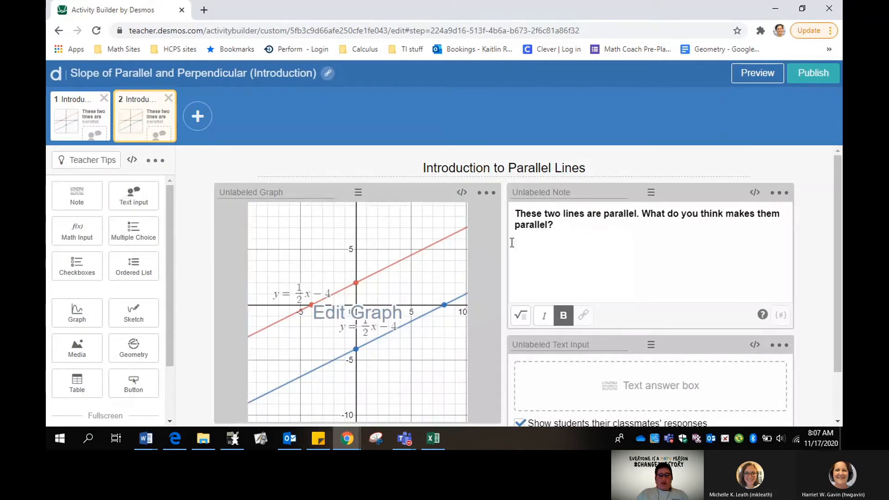
On the duplicated screen, retitle it "Introduction to Perpendicular Lines" and replace both mentions of "parallel" in the note with "perpendicular"
double_click(532, 168)
type("Perpe")
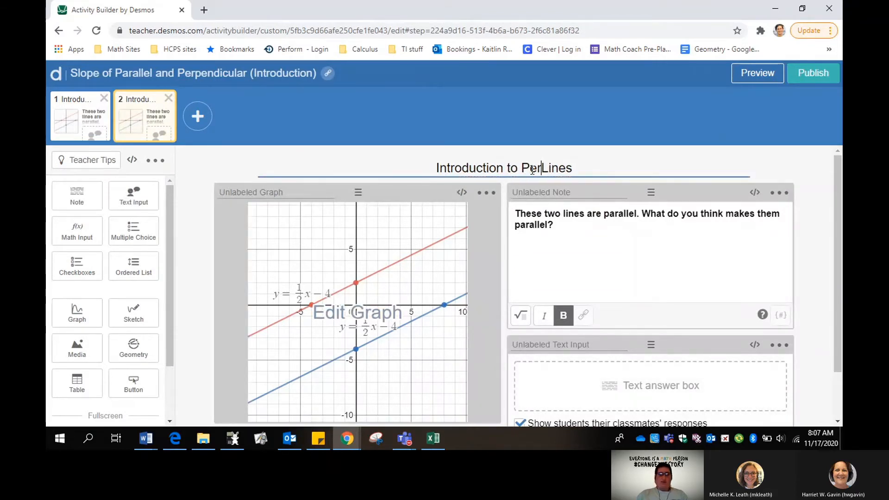
type("ndicular")
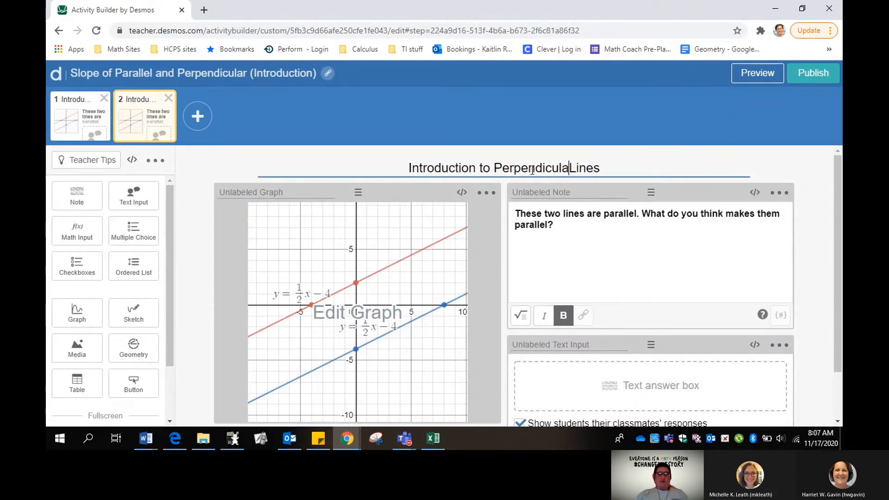
double_click(615, 213)
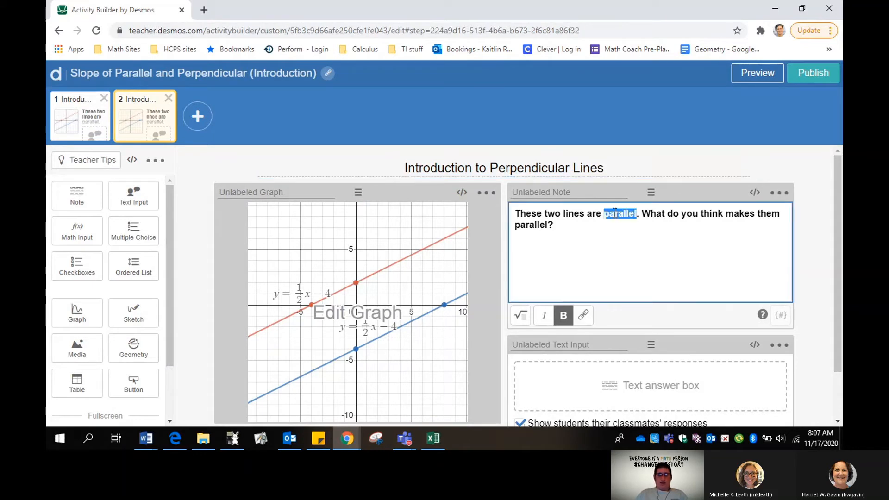
type("perpendicular")
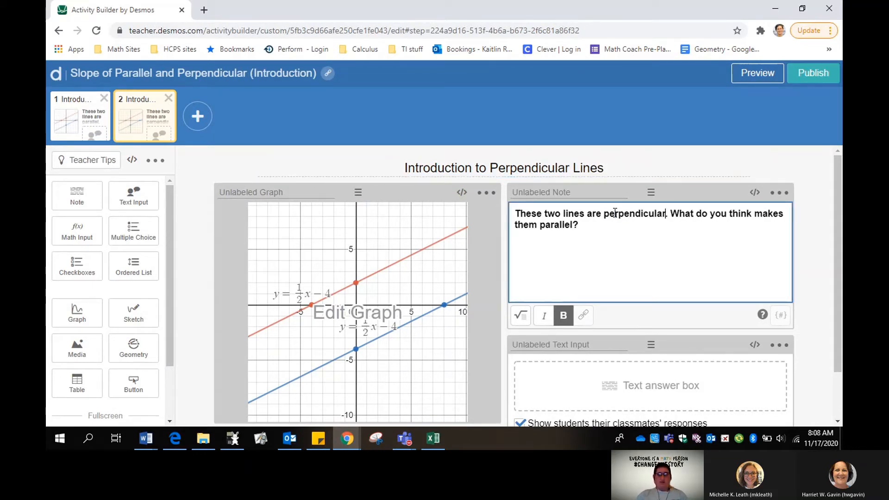
double_click(557, 225)
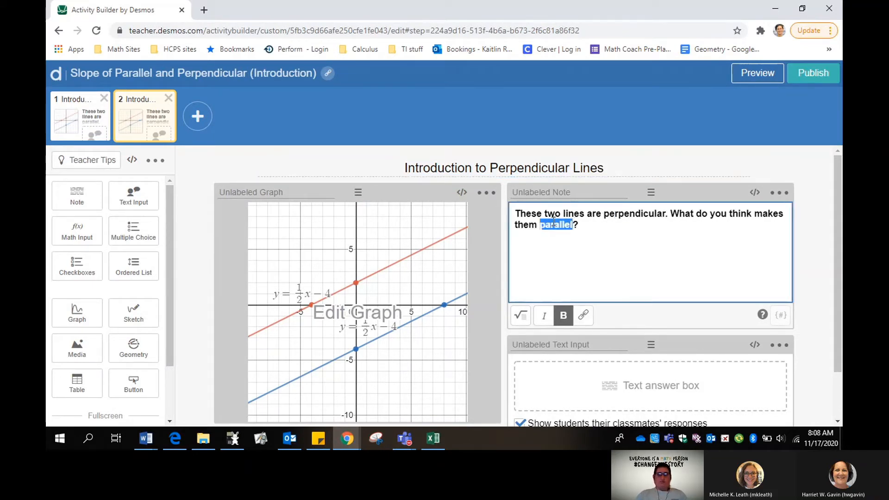
type("perpendicular")
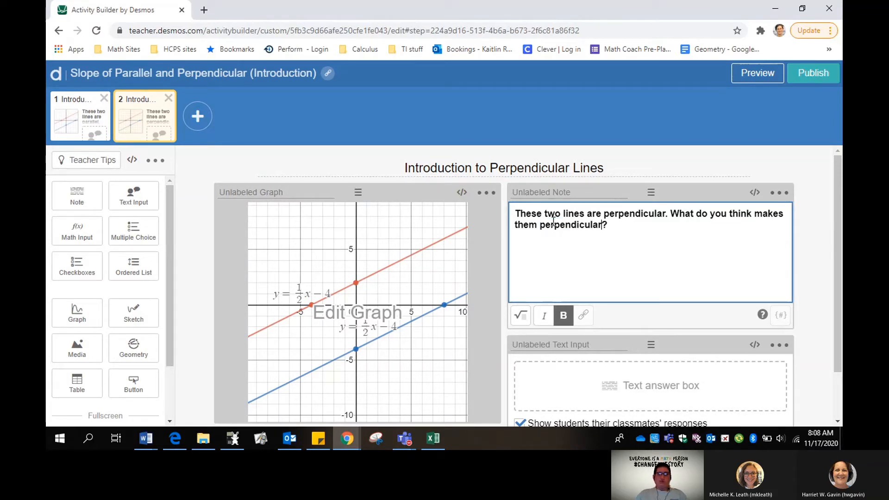
Open the duplicated screen's graph for editing and change the blue line's equation to y=-2x-4
left_click(415, 268)
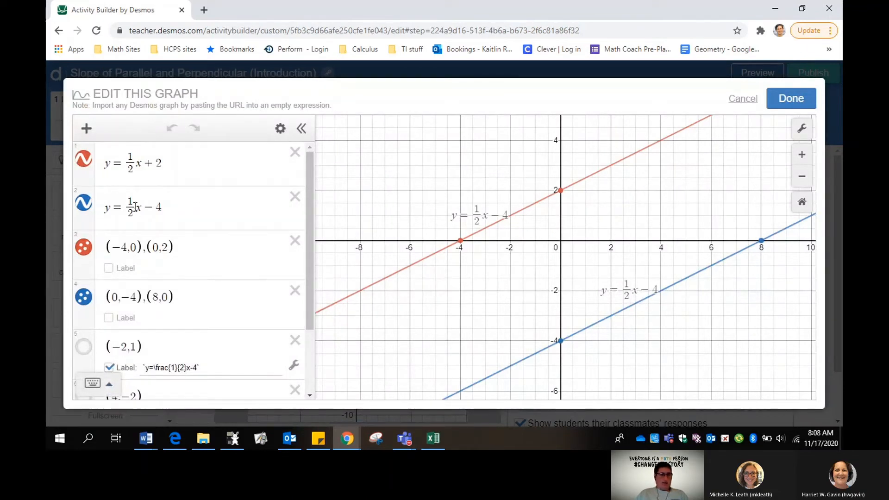
left_click_drag(134, 206, 131, 205)
type("-2")
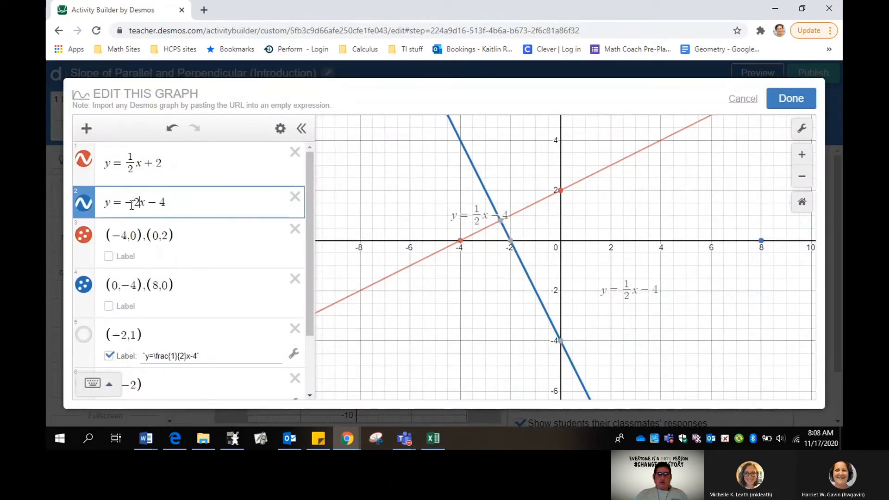
Move the red line's hidden label point to (-6,-1)
scroll(125, 203, "down", 2)
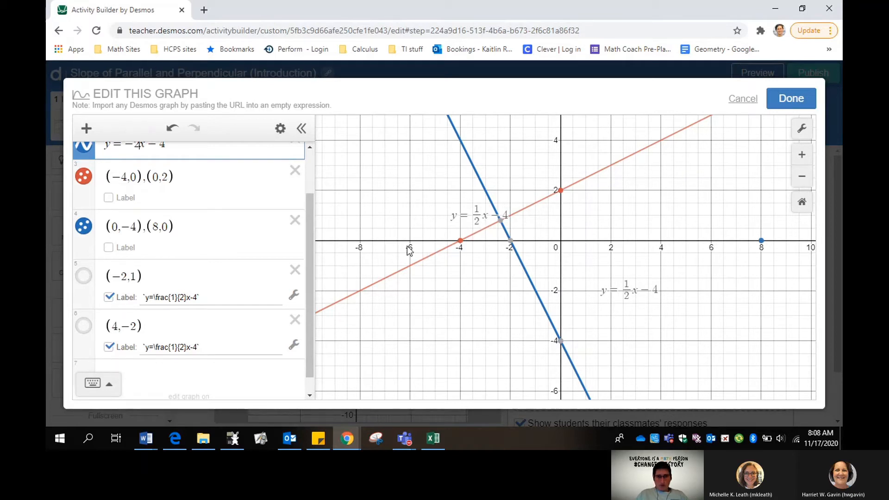
left_click(129, 277)
key("BackSpace")
type("6")
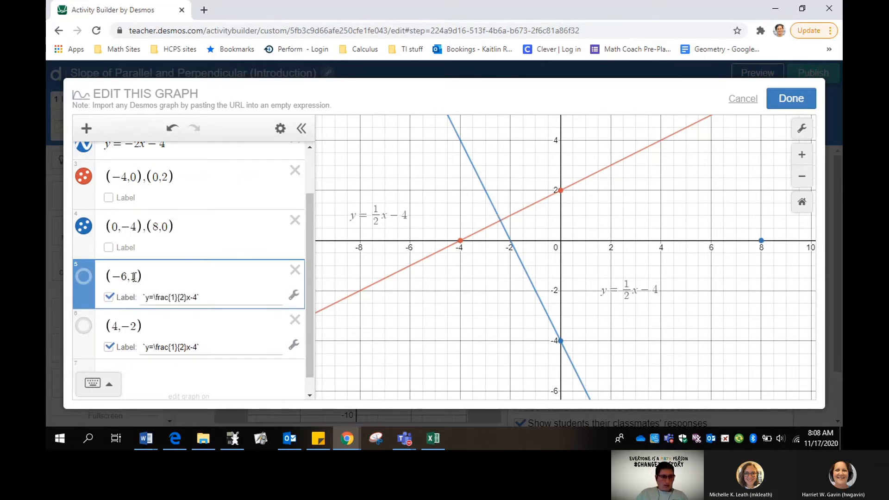
type("11")
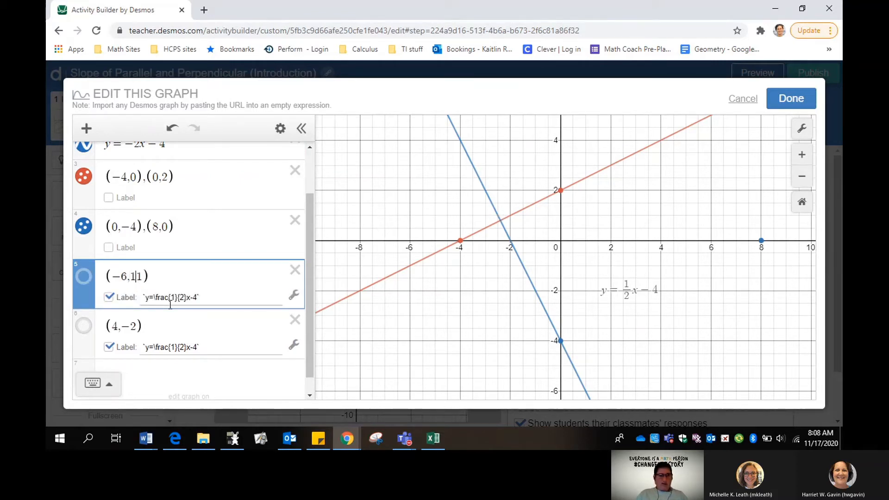
key("BackSpace")
type("-")
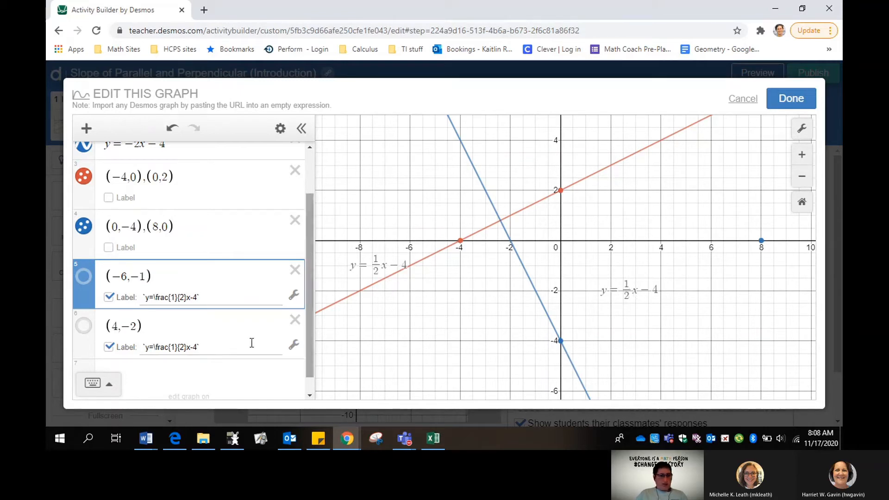
Move the blue line's hidden label point to (0,-4) and change its label to `y=-2x-4`
left_click(133, 327)
left_click_drag(133, 328, 112, 332)
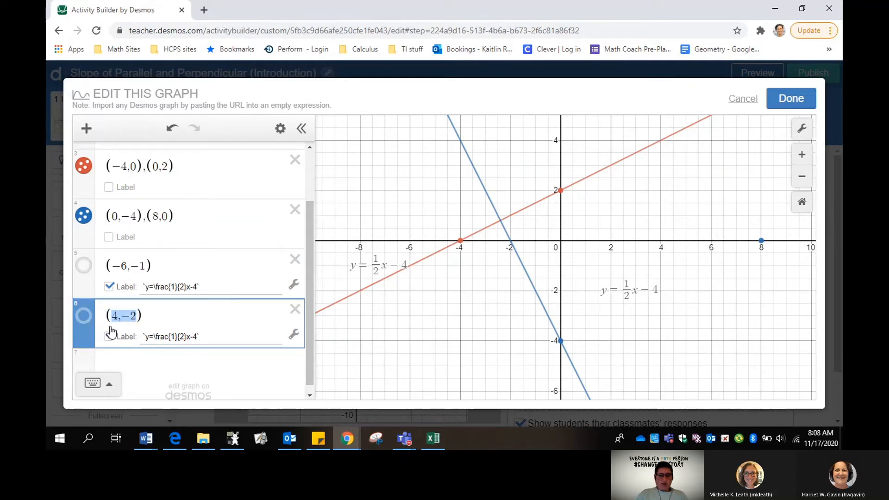
type("0,-4")
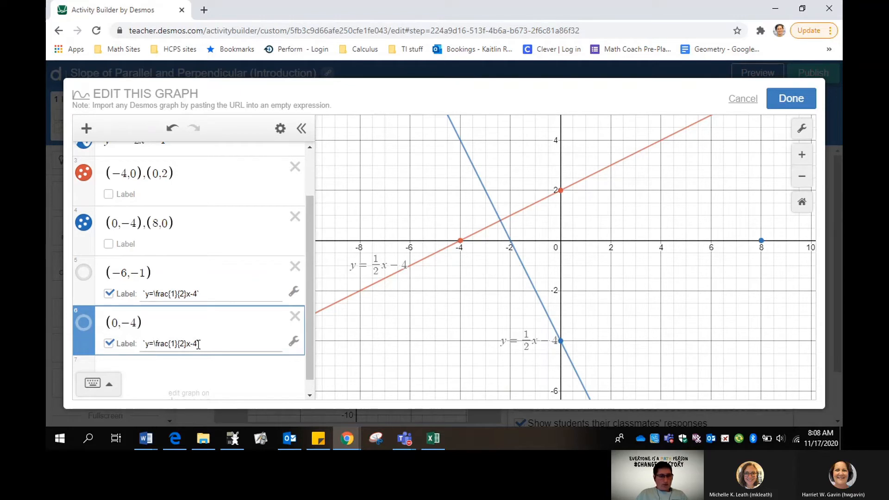
left_click_drag(198, 344, 155, 343)
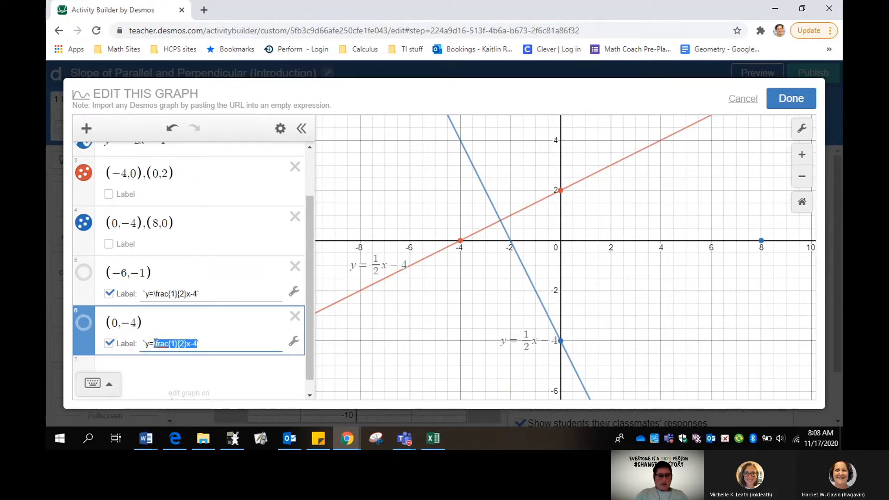
type("-2x")
scroll(166, 320, "up", 1)
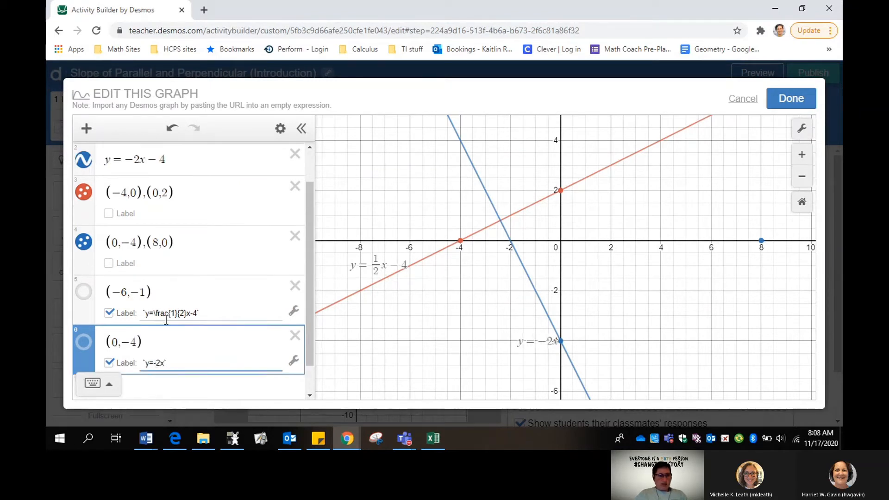
scroll(166, 320, "up", 1)
scroll(165, 319, "down", 3)
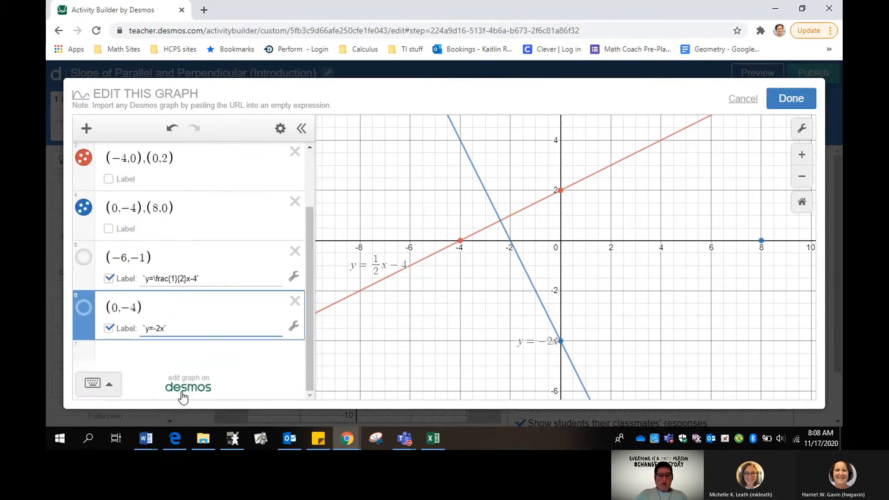
type("-4")
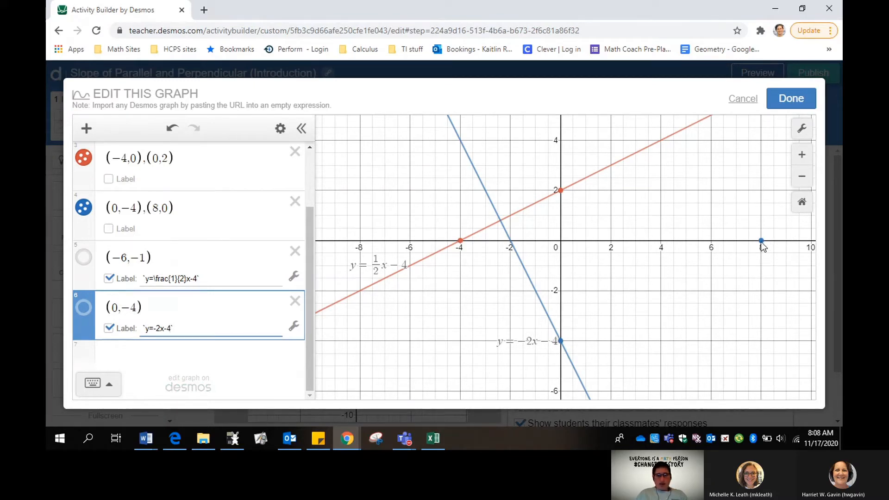
Change the blue line's x-intercept point to (-2,0) and save the graph edits
double_click(155, 206)
key("BackSpace")
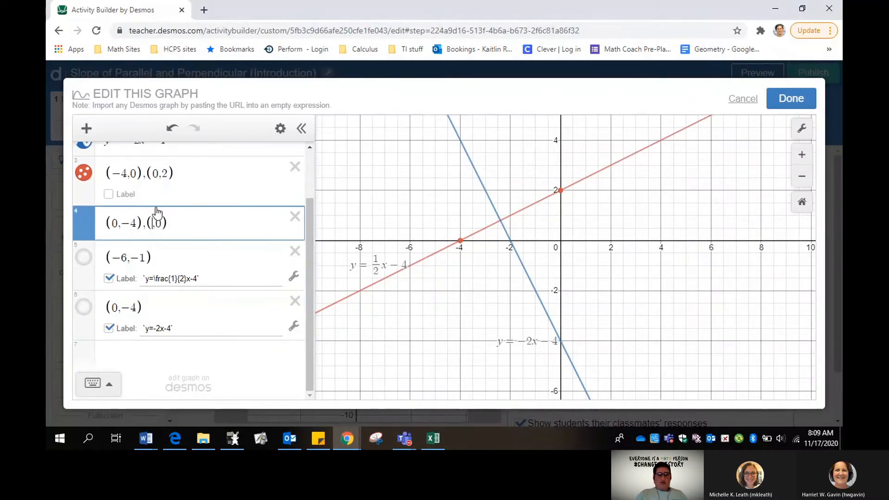
type("-2")
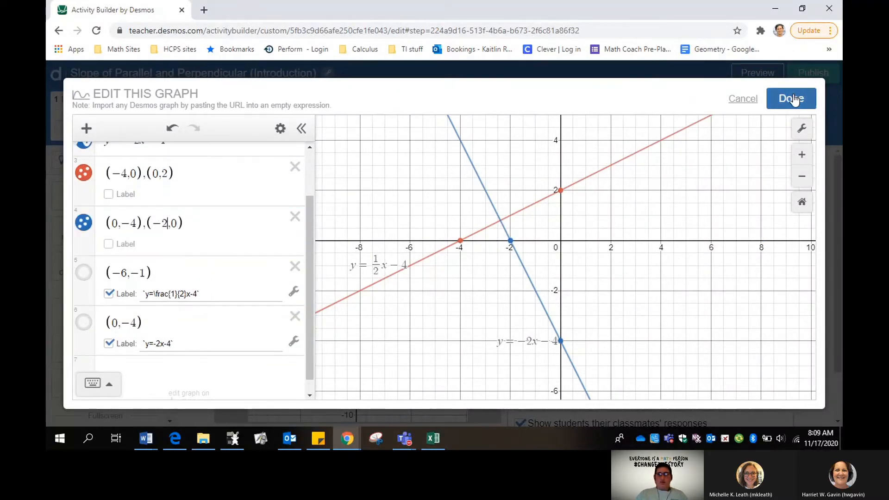
left_click(791, 98)
Preview the student view from the parallel lines screen through the perpendicular lines screen, and close the preview
left_click(76, 116)
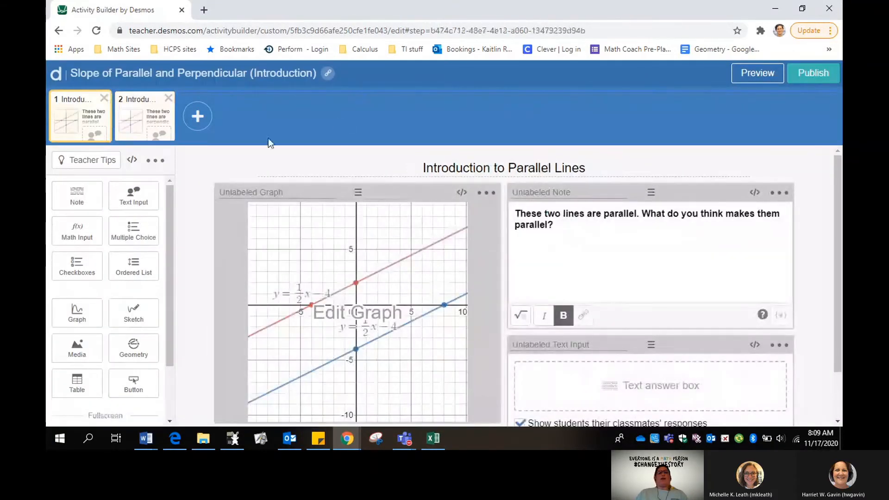
left_click(754, 74)
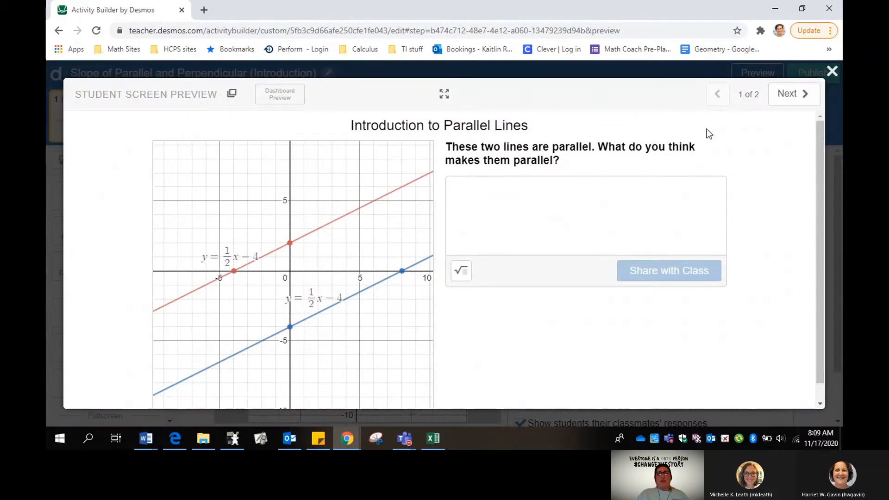
left_click(801, 95)
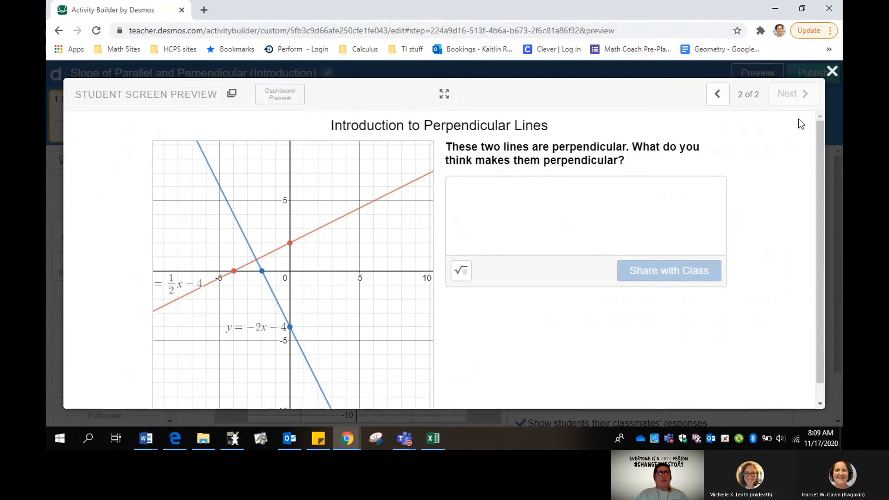
left_click(831, 71)
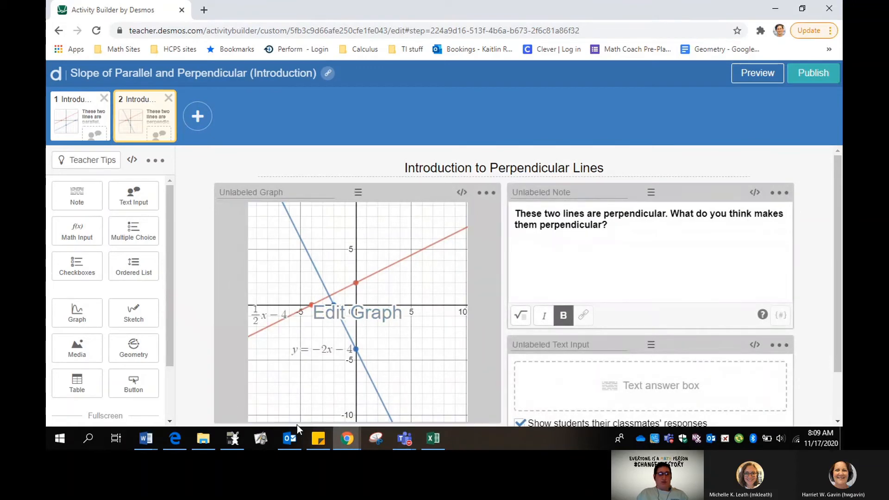
Review the first set of line-equation problems in the Drive worksheet, and return to the Activity Builder window
left_click(347, 438)
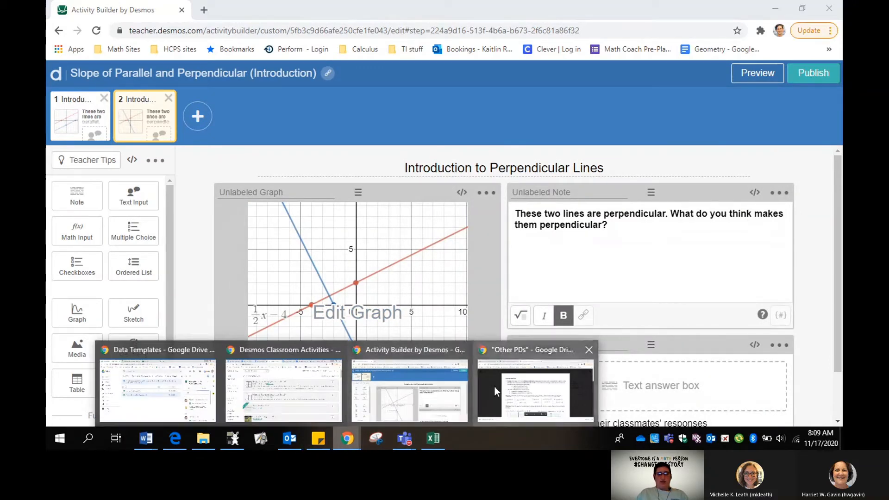
left_click(494, 387)
scroll(462, 252, "down", 1)
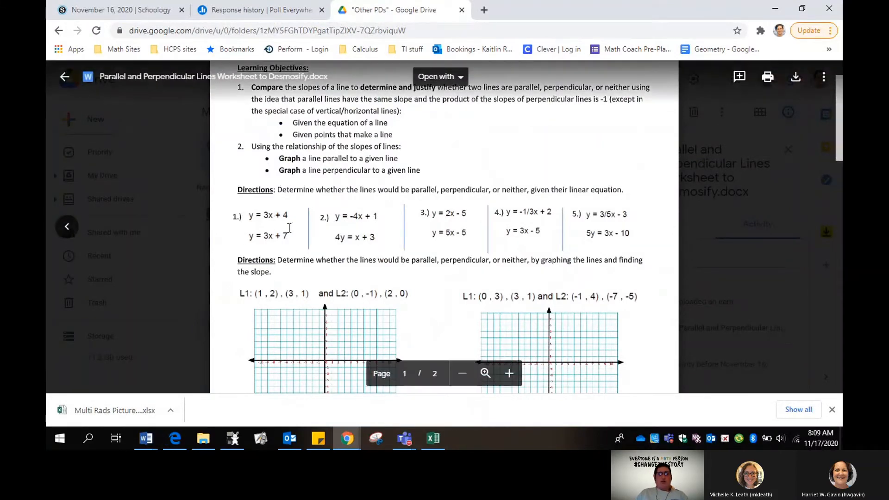
mouse_move(347, 439)
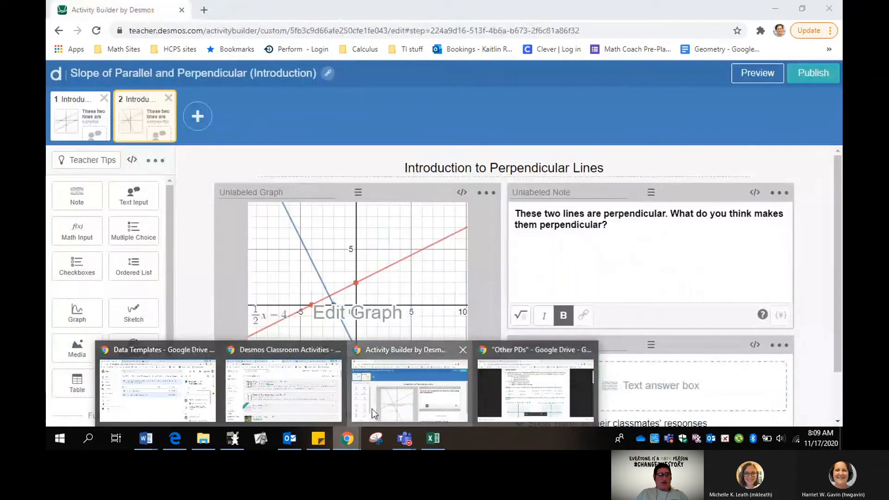
left_click(371, 409)
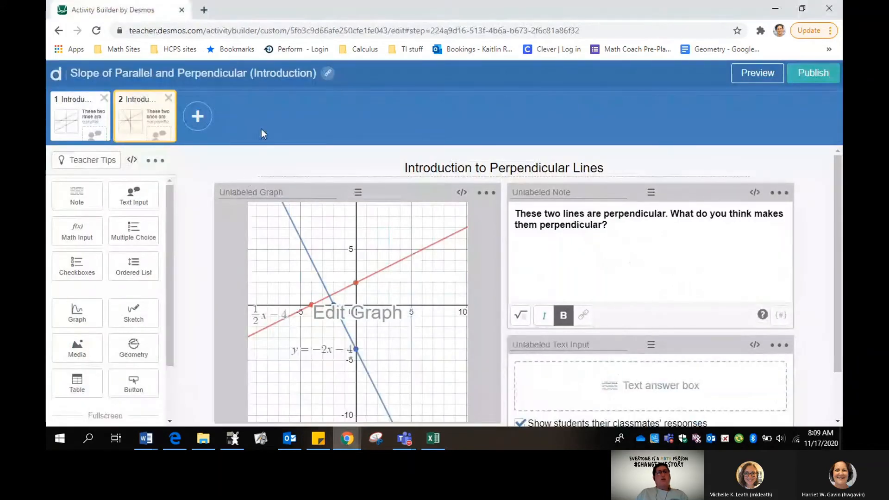
Add a third screen to the activity with a table whose columns are headed `Line 1` and `Line 2`
left_click(198, 116)
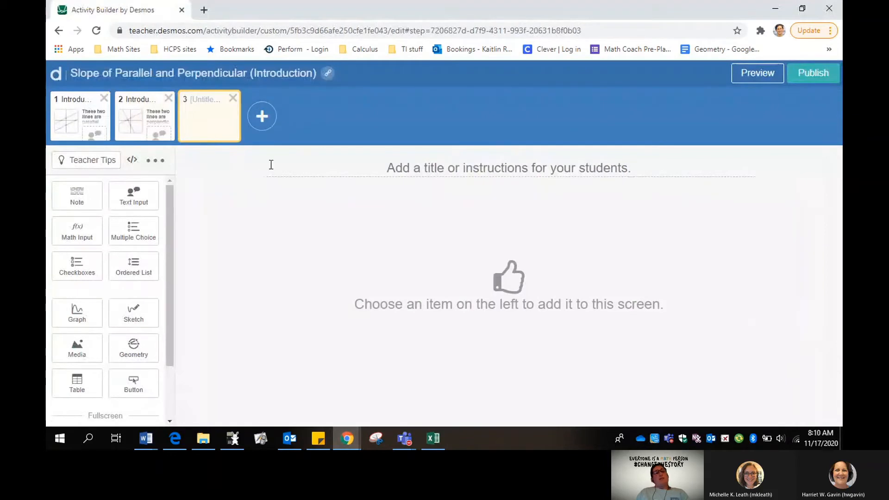
left_click(81, 387)
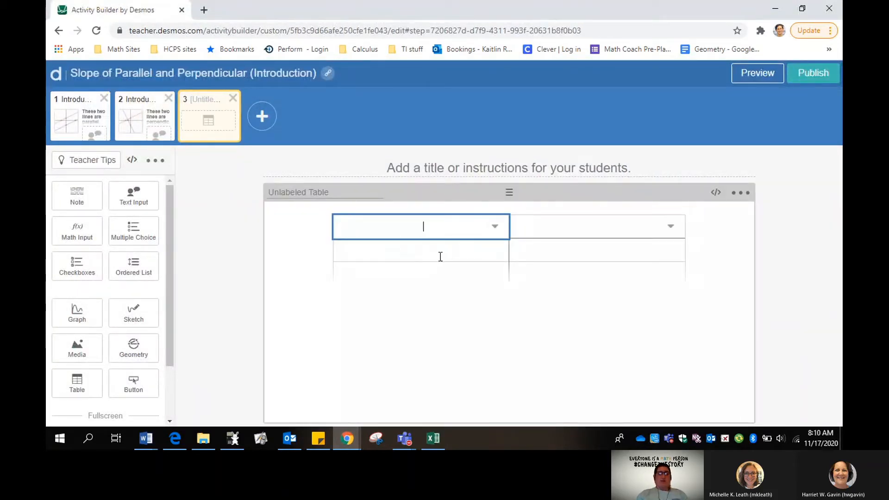
type("Line 1")
key("Tab")
key("Tab")
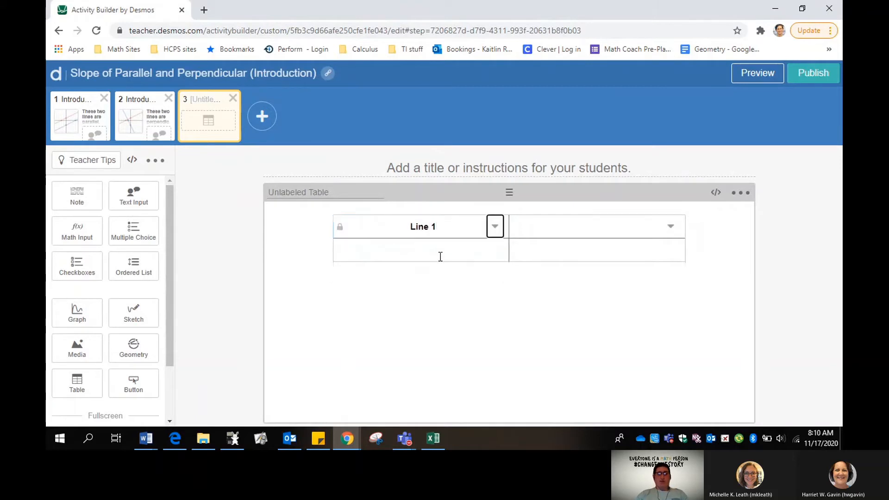
type("Line 2")
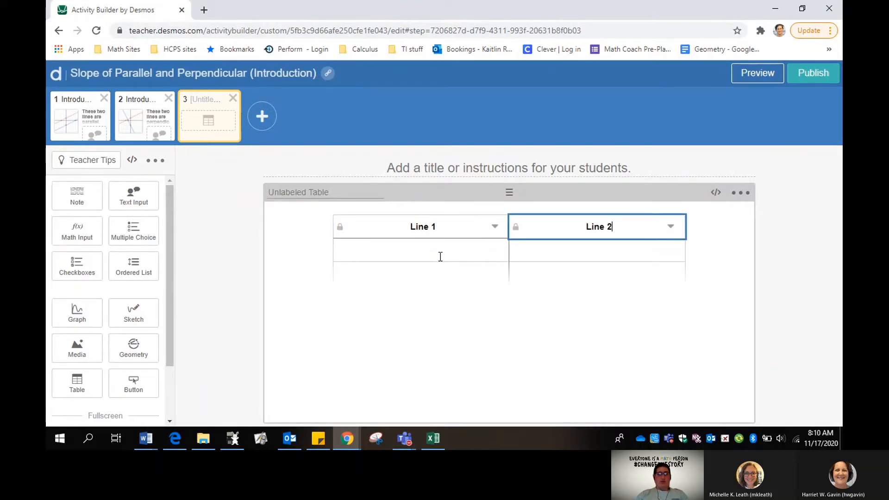
Fill the table's first row with `y=3x+4` under Line 1 and `y=3x+7` under Line 2
left_click(440, 257)
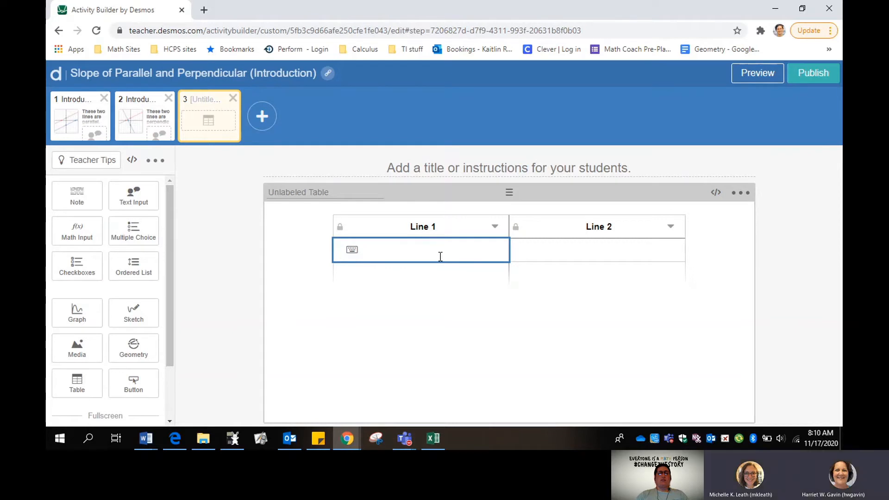
type("y=3x-4")
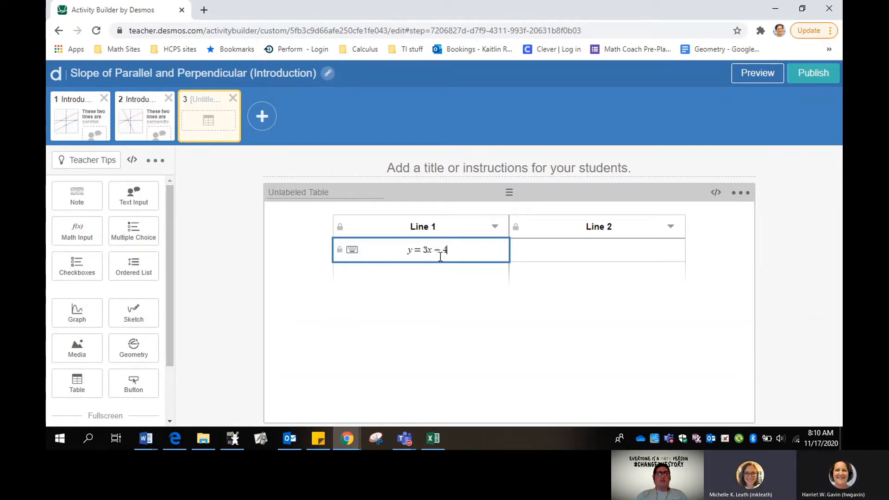
key("Tab")
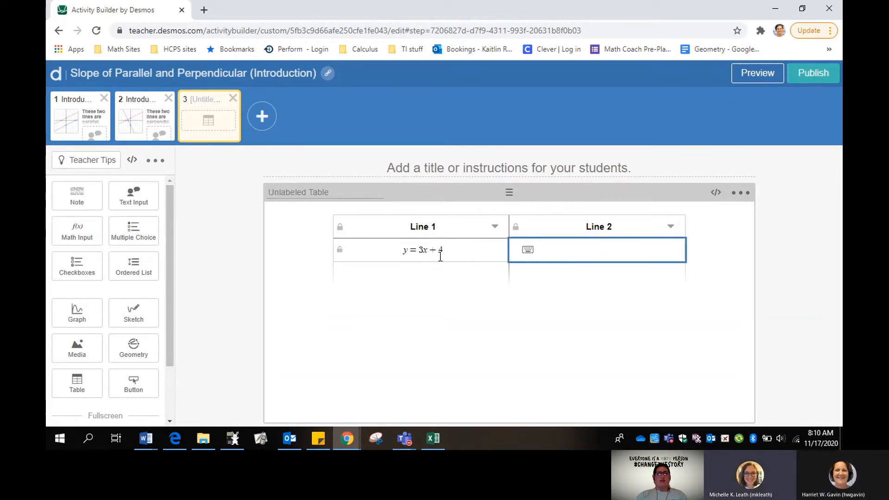
type("y = 3x ")
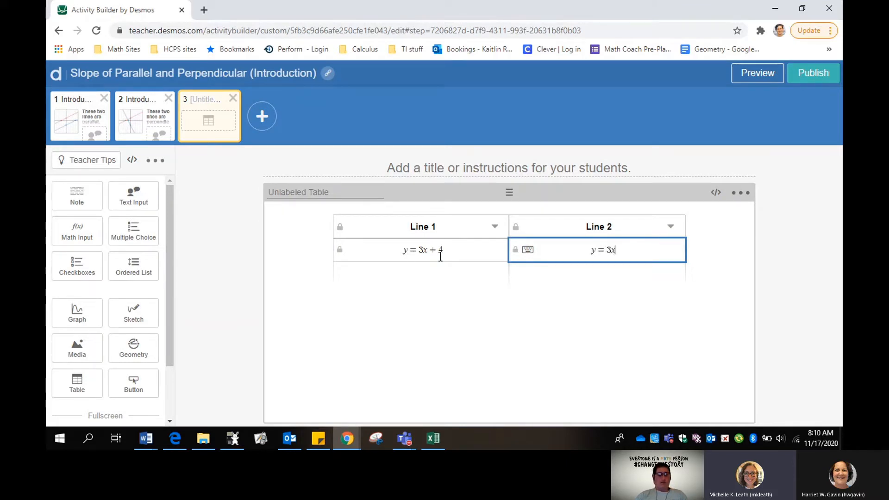
type("+ 7")
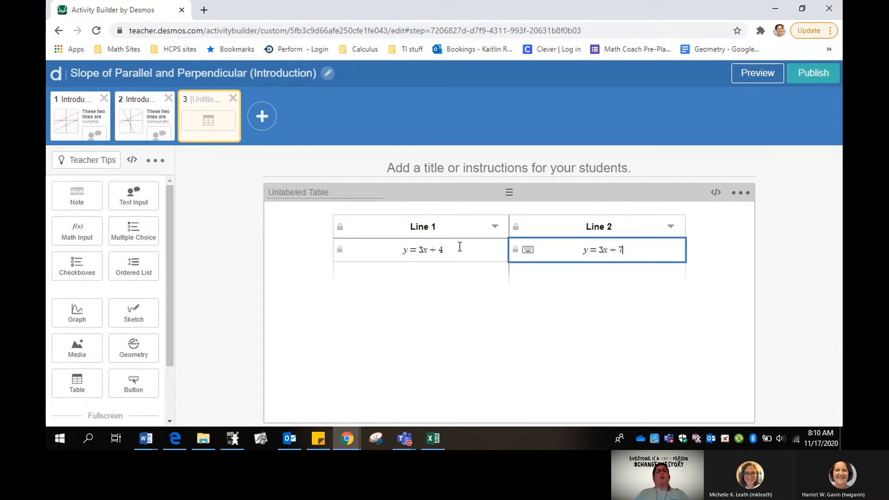
Add a bold note above the table: "Given the two lines in the table, determine if they are parallel, perpendicular, or neither."
left_click(86, 202)
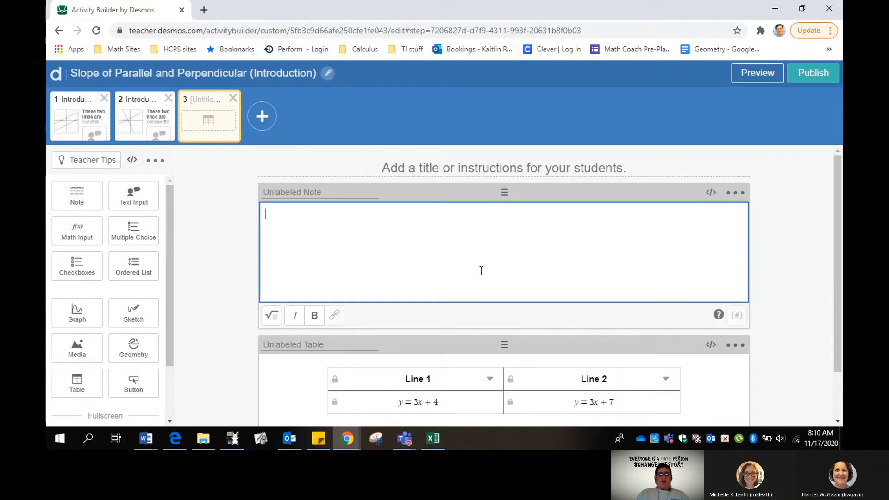
type("Give")
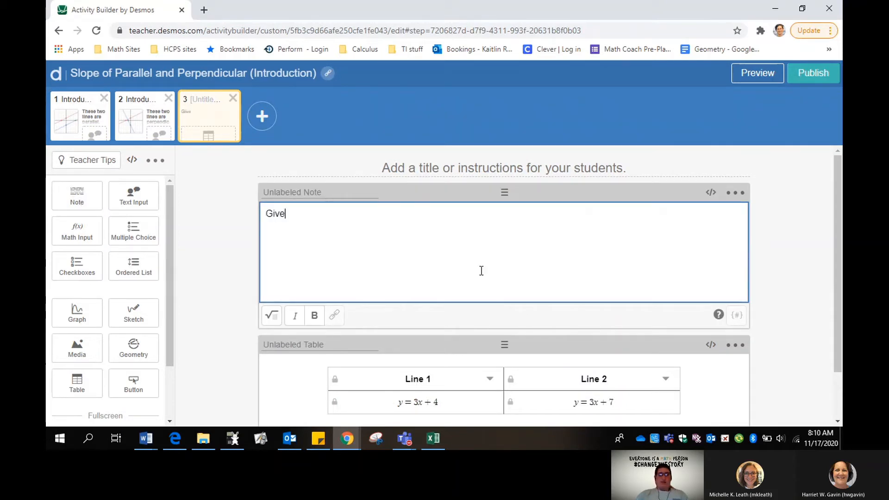
type("n the two lines ")
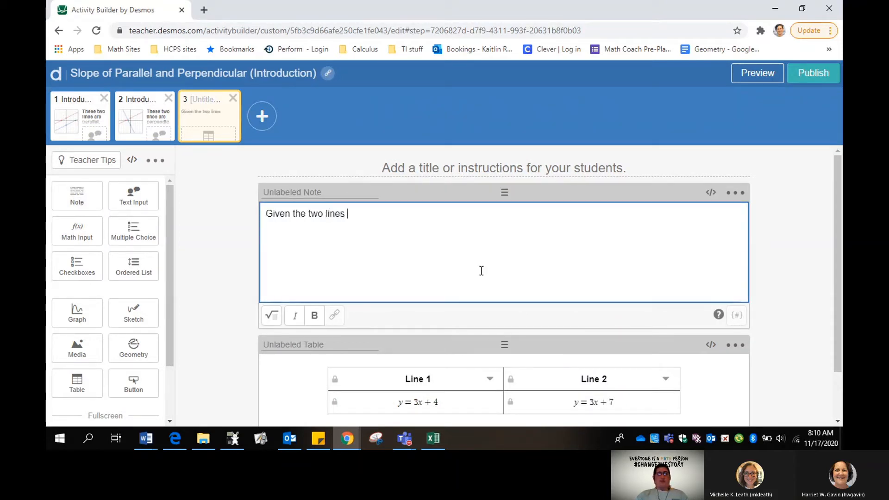
type("in the table,")
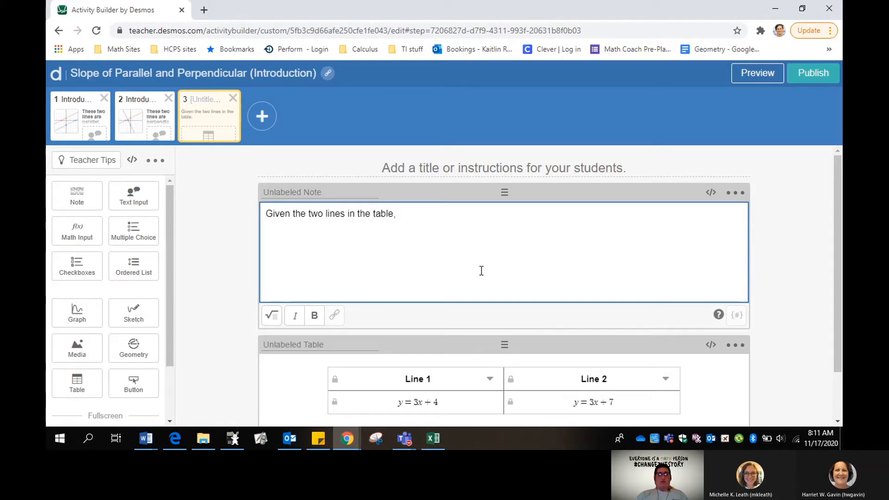
type(" determine if they are")
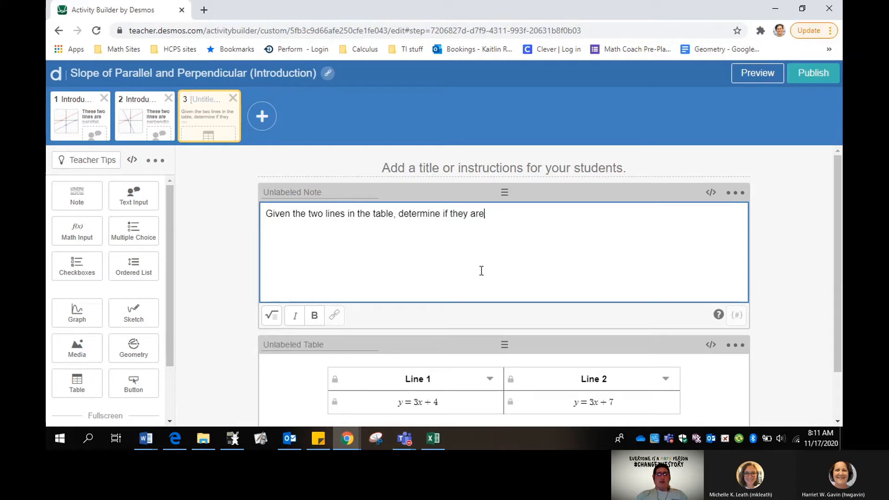
type(" parallel, p")
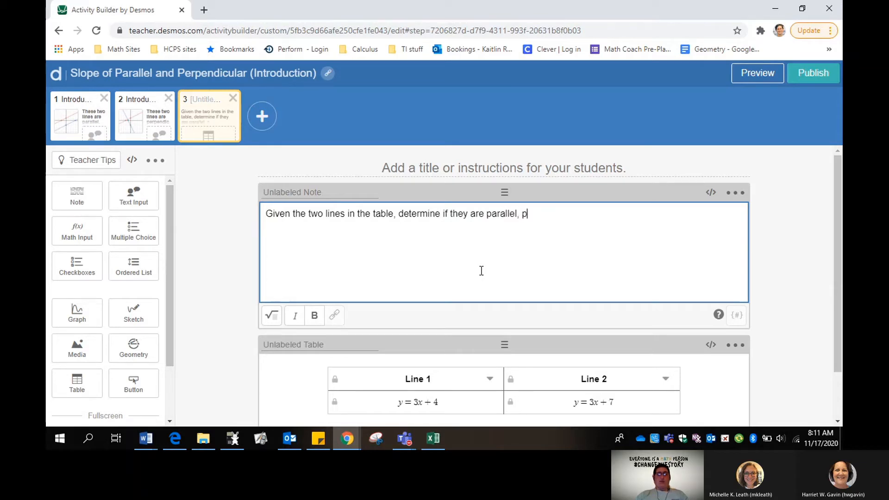
type("erpendicular, or nie")
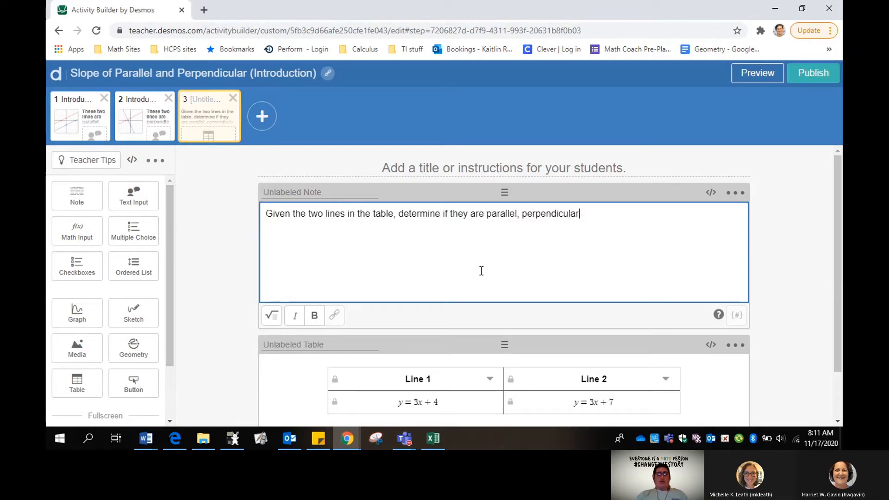
key("BackSpace")
type("either.")
triple_click(452, 216)
left_click(315, 315)
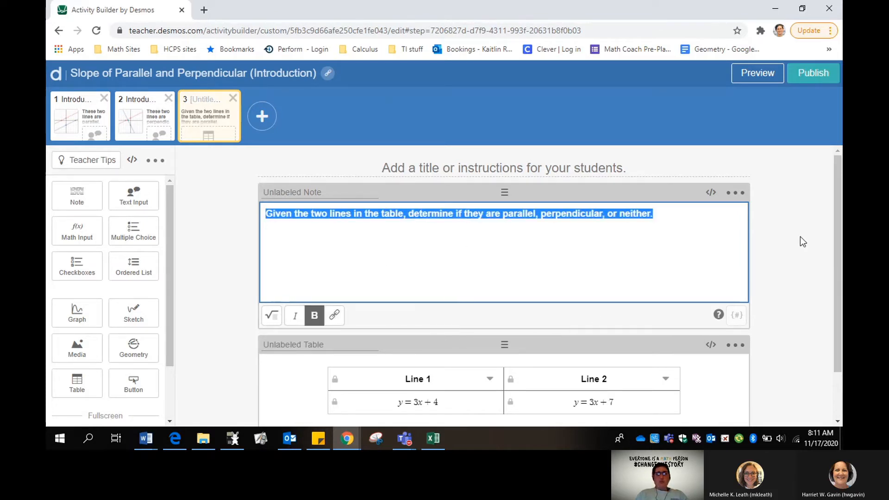
left_click(803, 243)
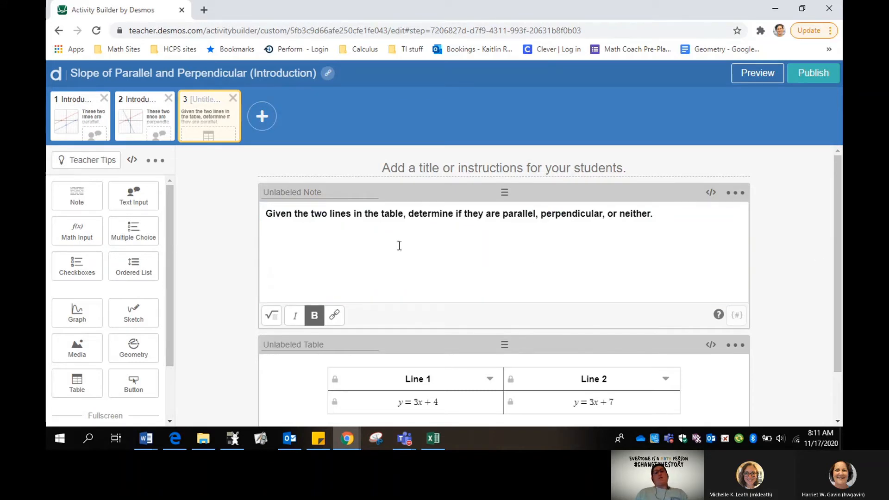
Add a second-column note reading "What is the slope of line 1?" with a math answer box below it
scroll(580, 270, "down", 2)
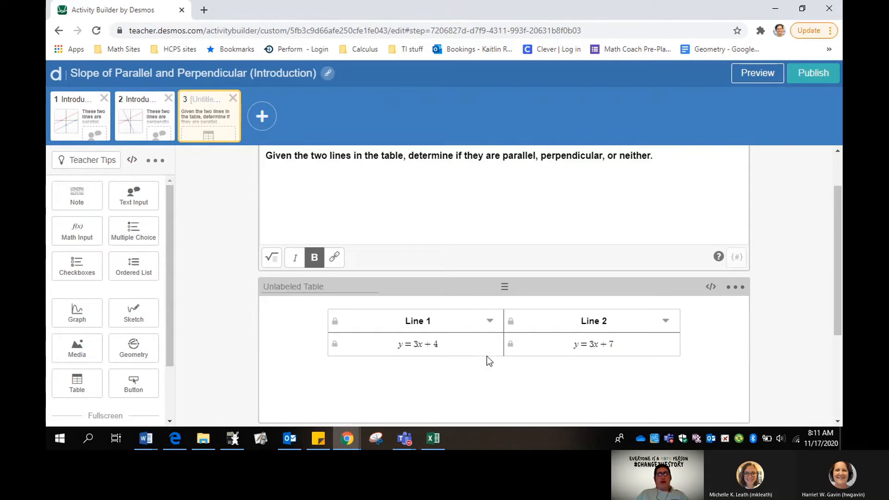
scroll(506, 366, "down", 3)
left_click_drag(502, 287, 654, 220)
left_click(597, 230)
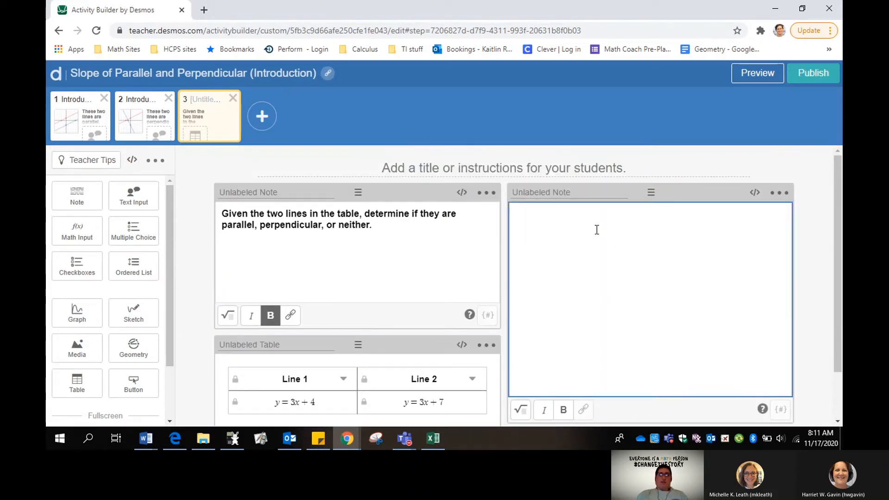
type("What is th")
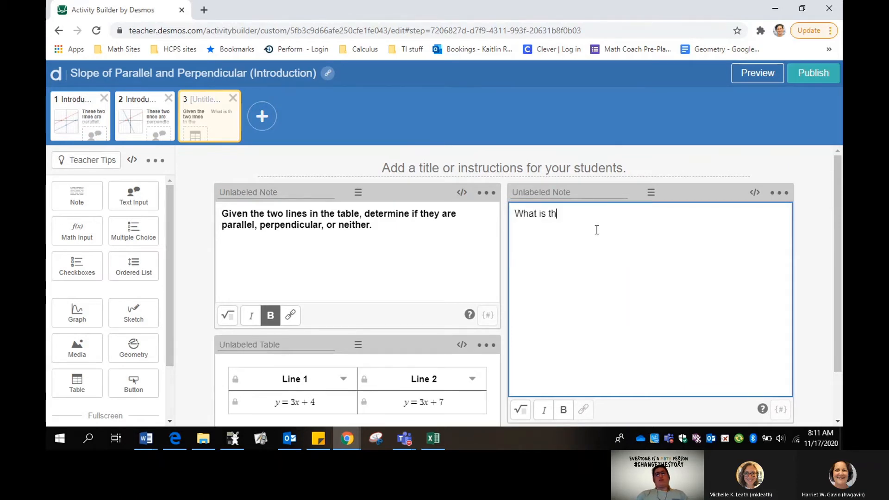
type("e slope of line 1?")
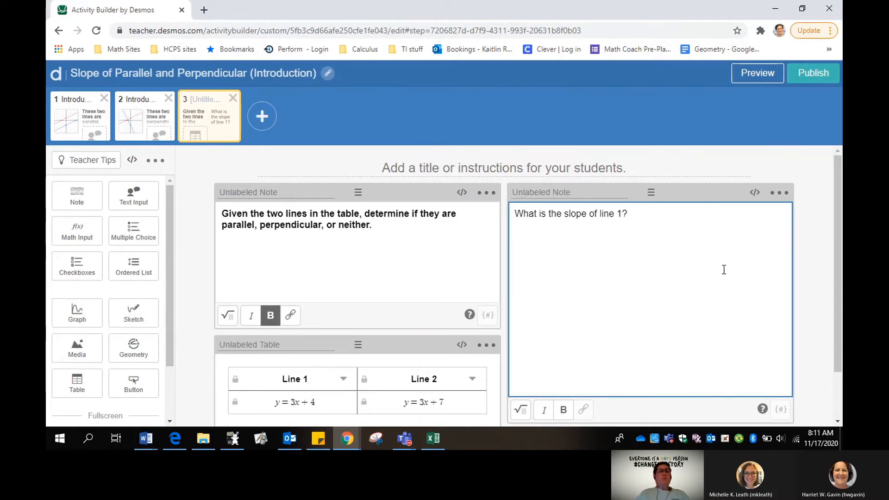
left_click_drag(79, 236, 650, 354)
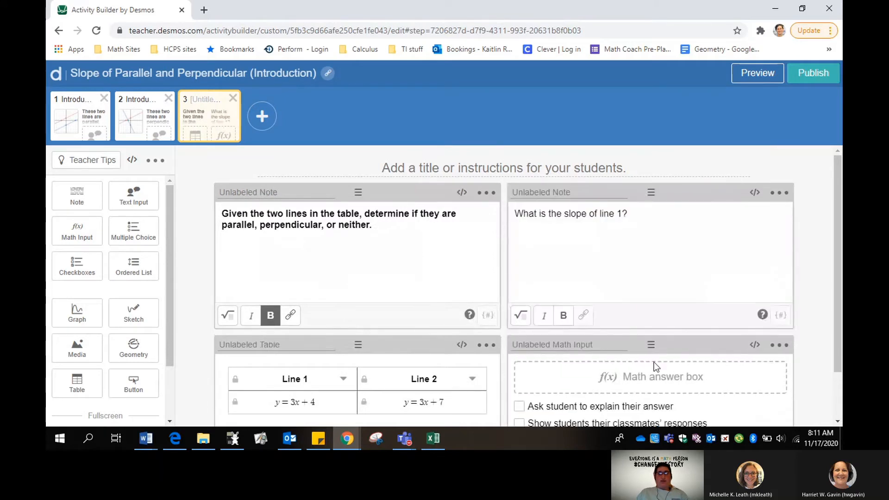
Add a note below the line 1 answer box reading "What is the slope of line 2?"
scroll(653, 362, "down", 1)
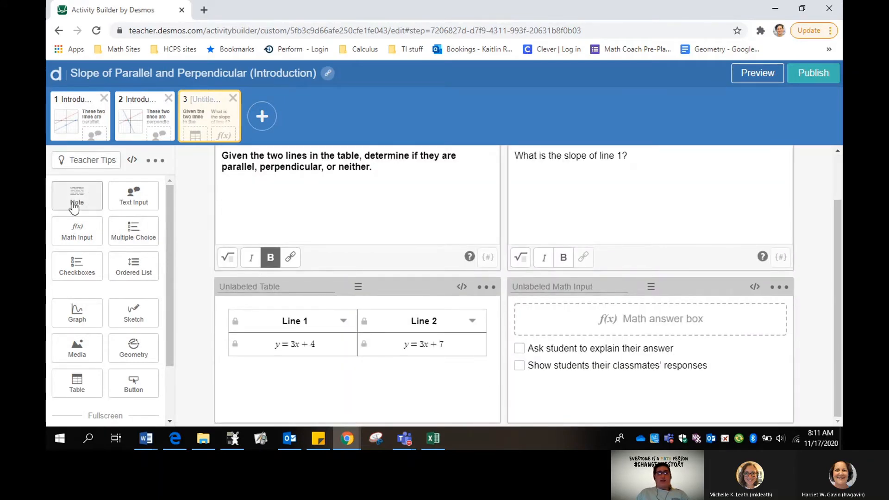
left_click_drag(75, 205, 648, 327)
type("What s t")
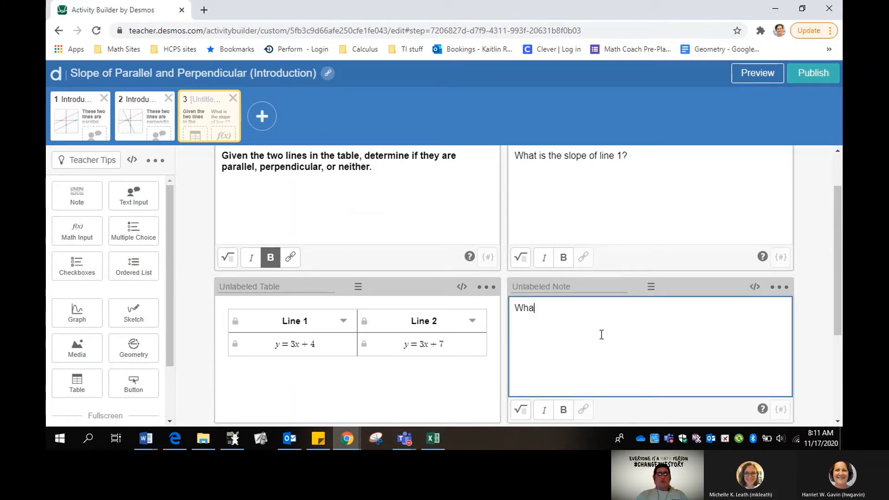
key("BackSpace")
type("is the slo")
type("pe of line 2?")
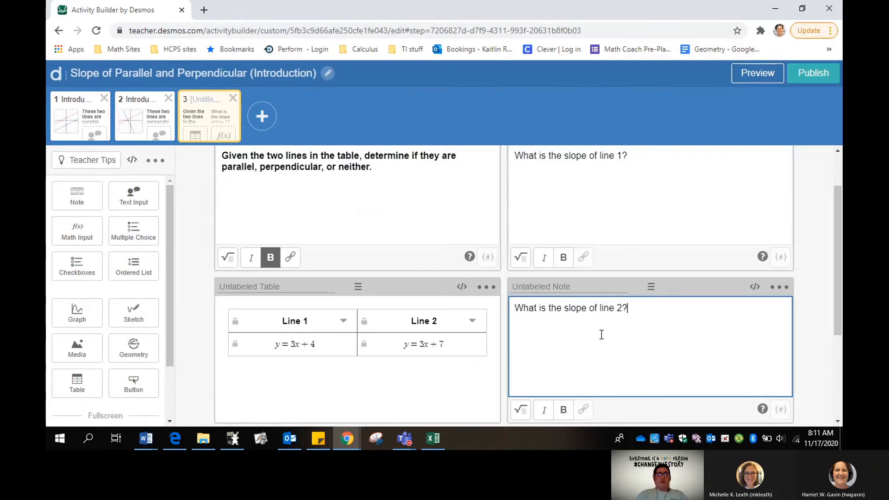
Add a math answer box below the line 2 slope question, and check the third screen in the student preview
left_click(80, 231)
left_click_drag(133, 256, 662, 259)
left_click(757, 75)
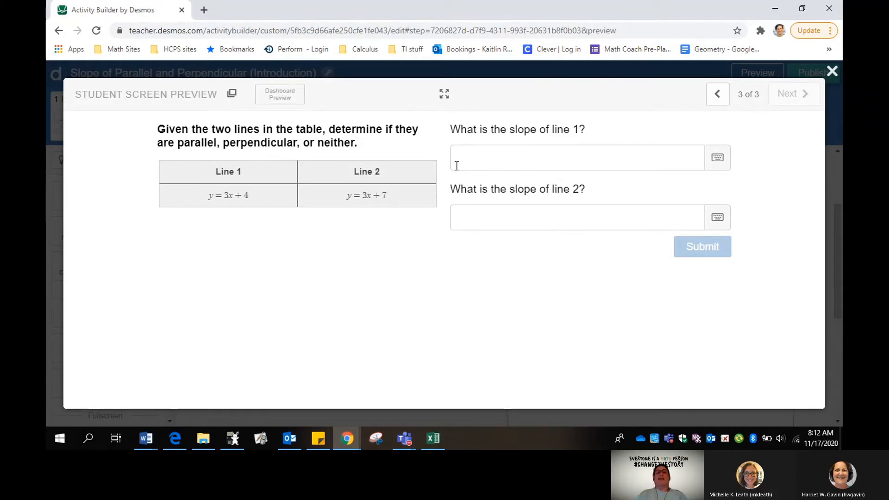
left_click(832, 74)
Add a note below the line 2 answer box reading "Are lines 1 and 2 parallel, perpendicular, or neither?"
scroll(628, 297, "down", 5)
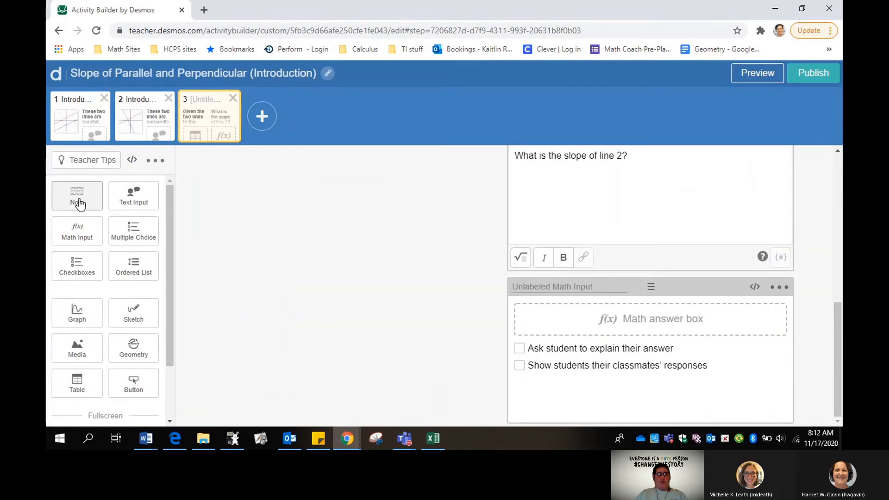
left_click_drag(80, 204, 677, 295)
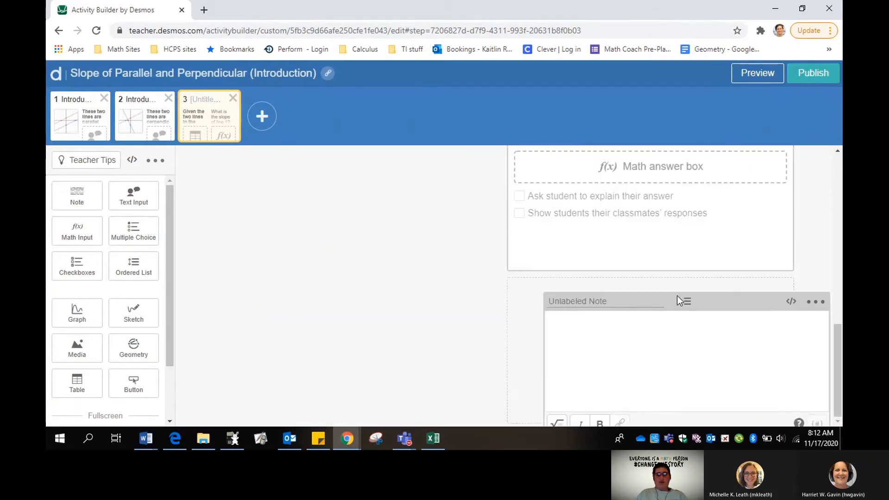
left_click(626, 331)
type("Are li")
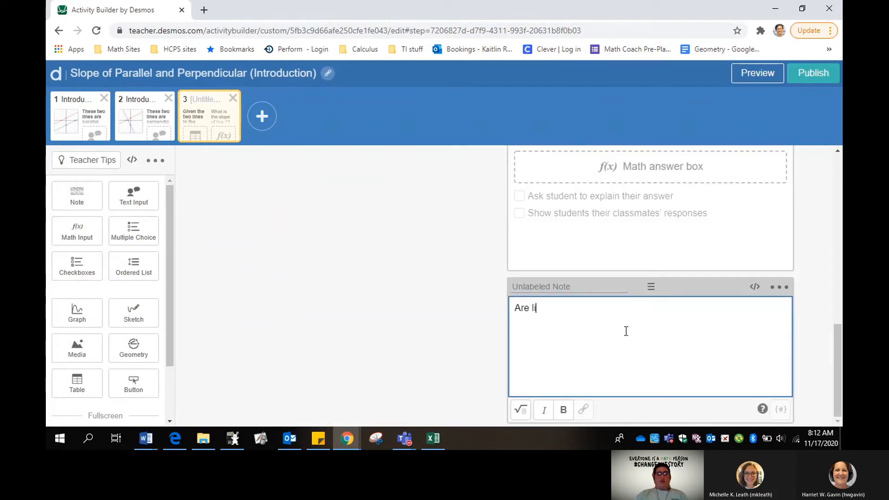
type("nes 2 and 3 pa")
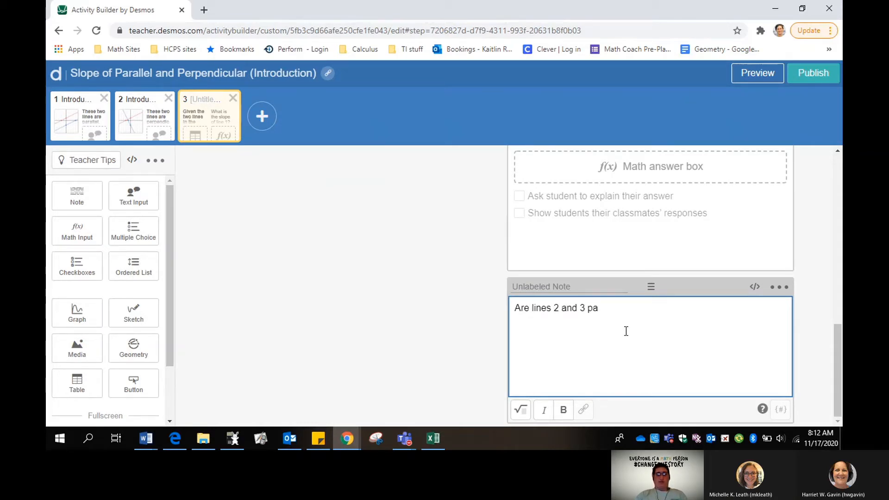
type("rallel, perpendicular")
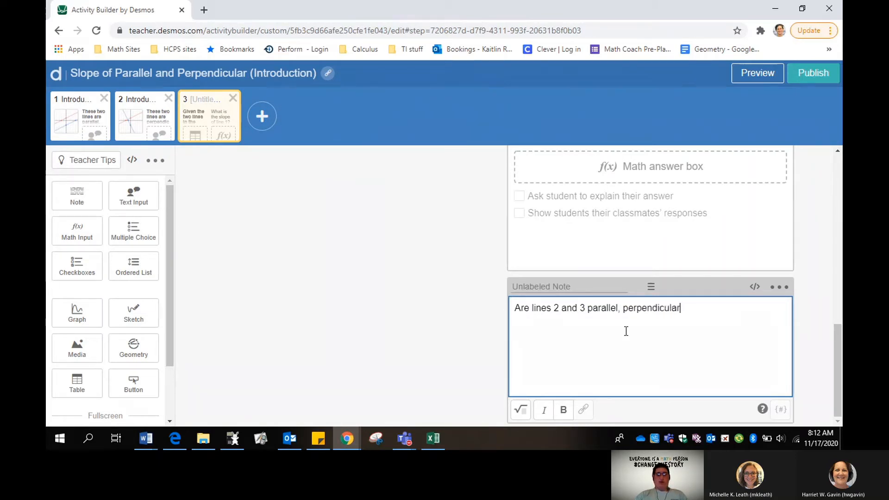
left_click_drag(585, 309, 556, 311)
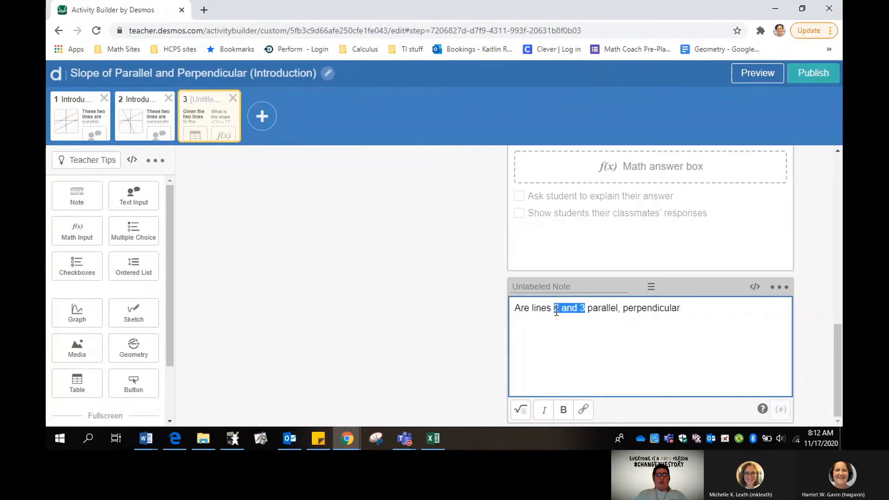
type("1 and 2")
left_click(688, 307)
type(", or")
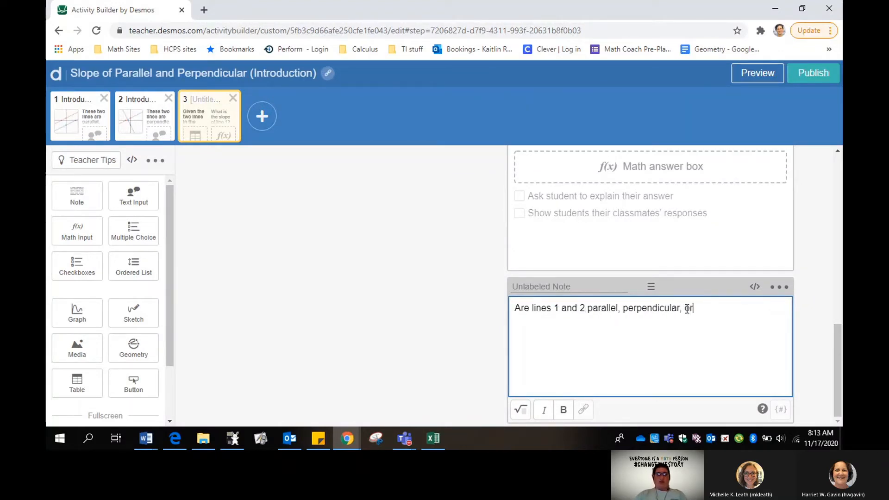
type(" niether")
key("BackSpace")
key("BackSpace")
key("BackSpace")
key("BackSpace")
key("BackSpace")
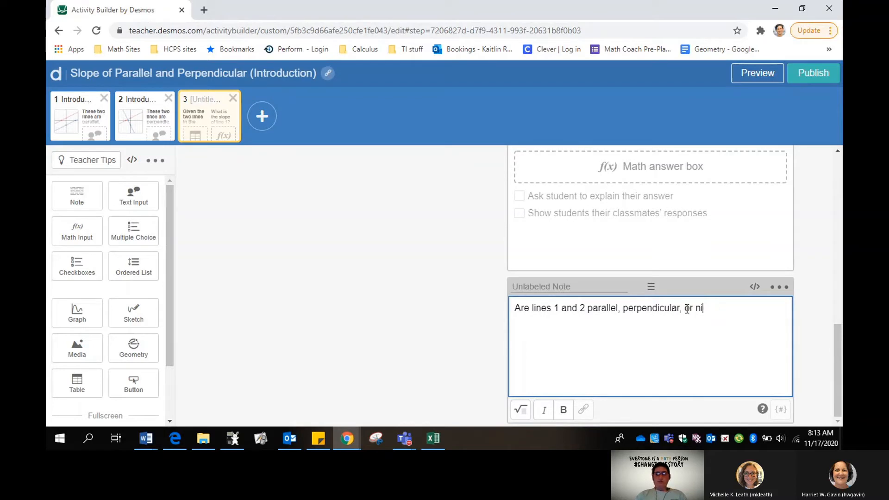
key("BackSpace")
type("either?")
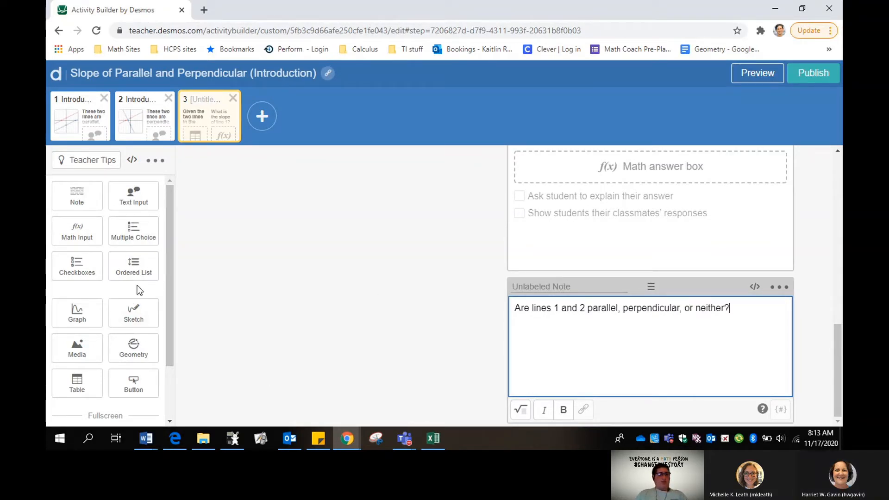
Add a multiple choice question below the note with options Parallel, Perpendicular and Neither, marking Parallel as the correct answer
left_click(139, 231)
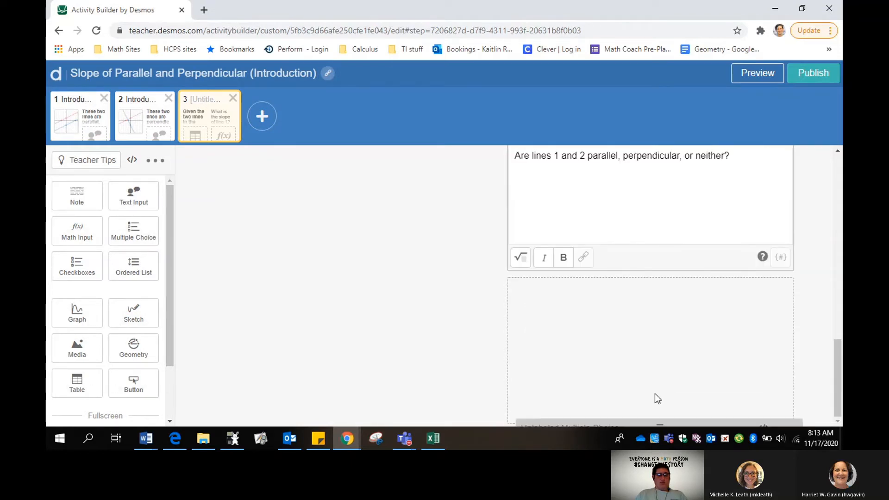
left_click(571, 320)
type("P")
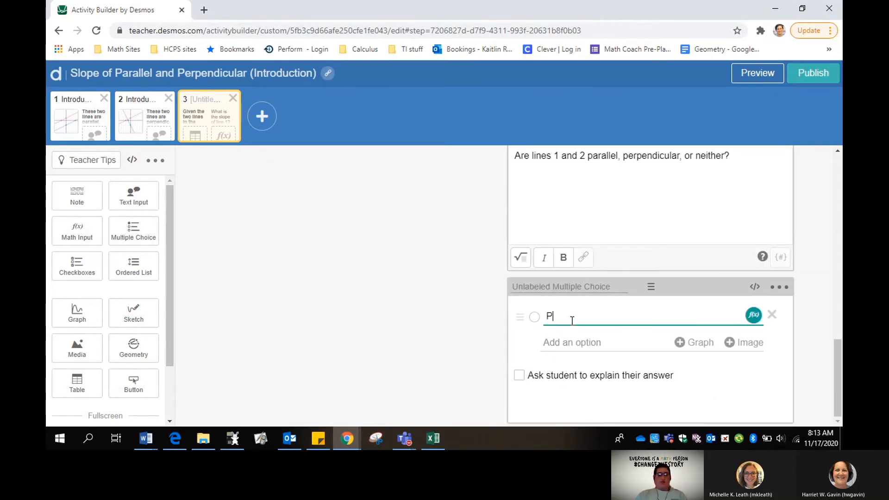
type("arallel")
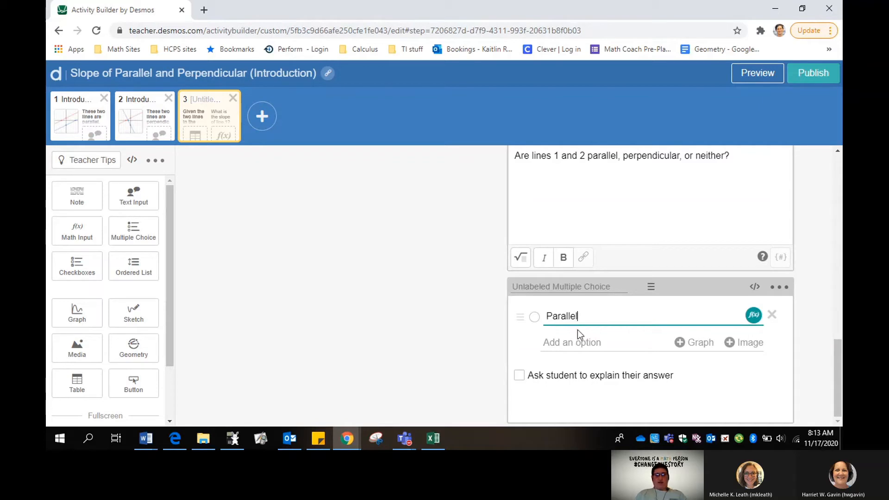
left_click(580, 336)
type("Perpend")
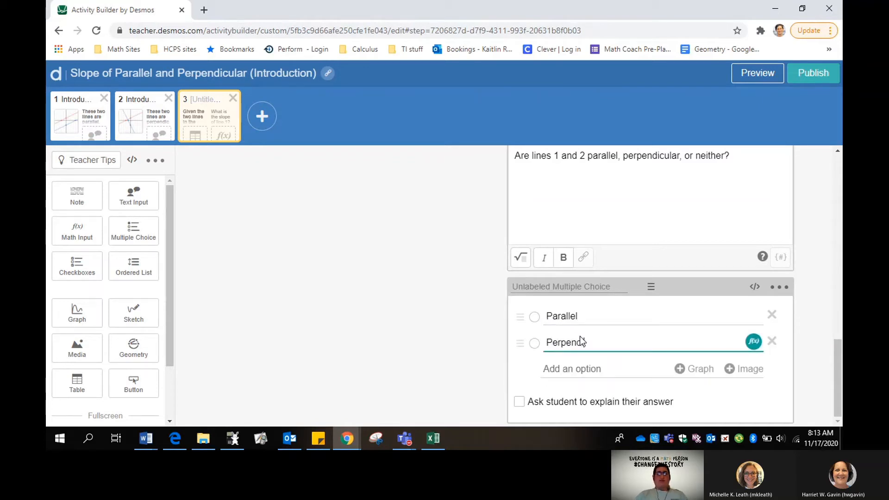
type("icu")
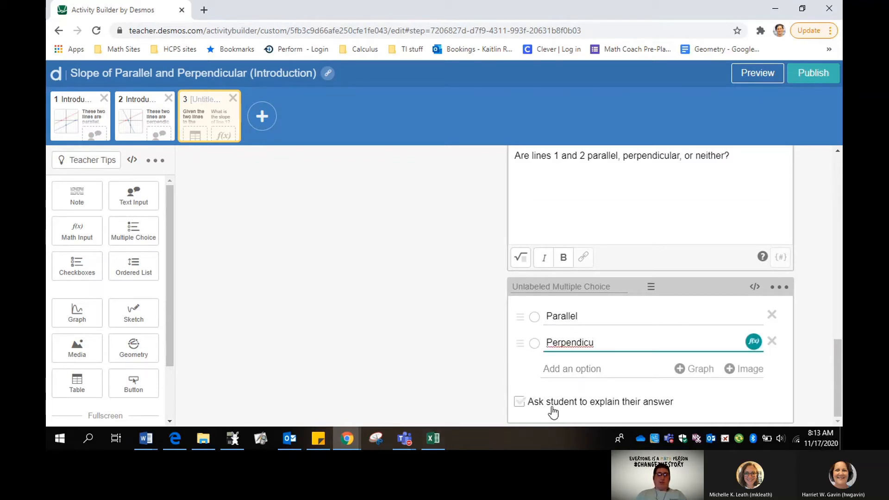
type("lar")
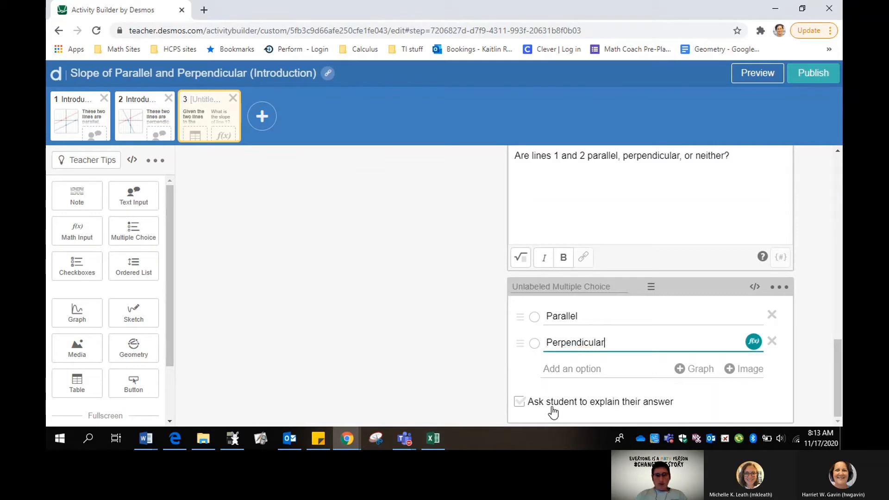
left_click(558, 369)
type("Neith")
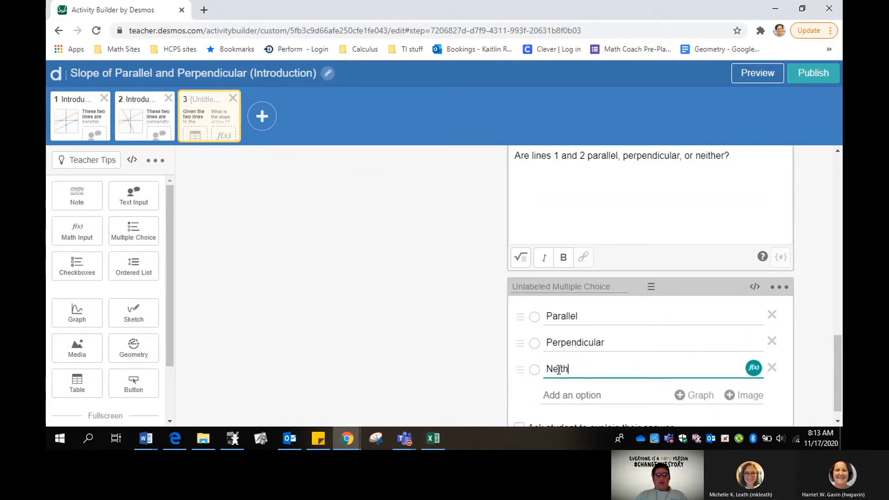
type("er")
left_click(535, 317)
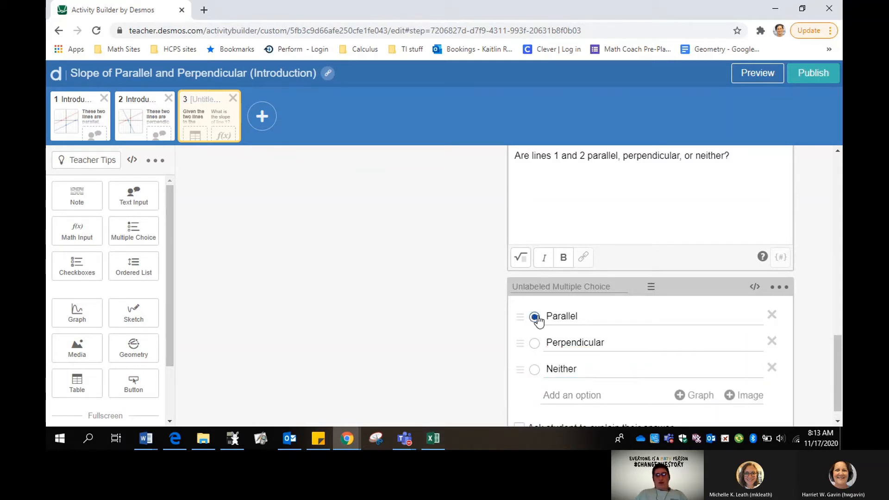
Make the text of the "Are lines 1 and 2 parallel, perpendicular, or neither?" note bold
scroll(655, 270, "up", 1)
triple_click(638, 218)
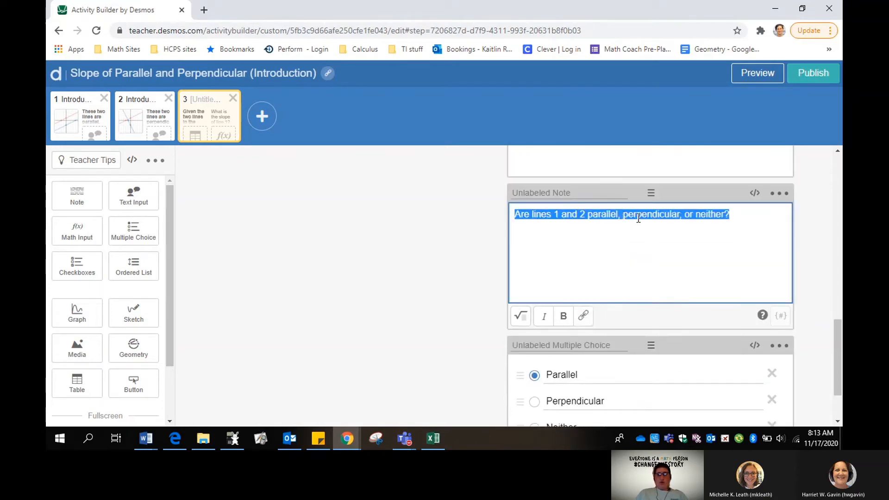
left_click(563, 315)
Test the third screen in the student preview with slopes 3 and 3 and the choice Parallel
left_click(746, 77)
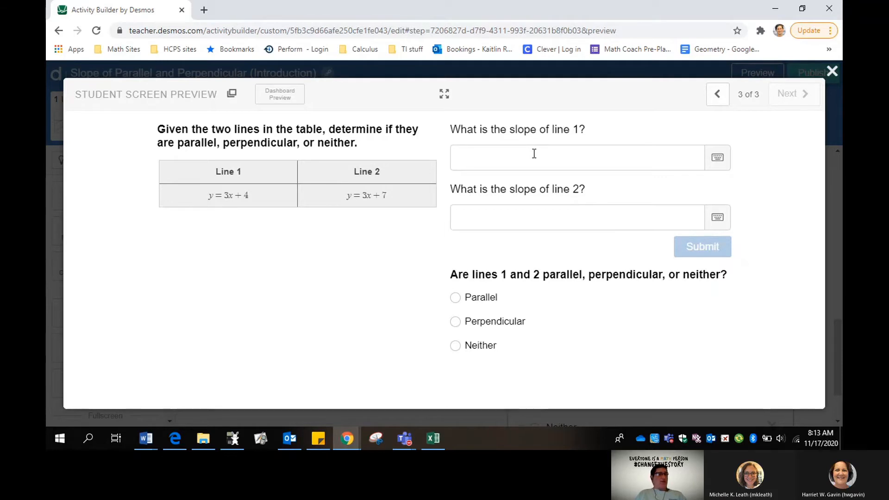
left_click(481, 158)
type("3")
left_click(502, 218)
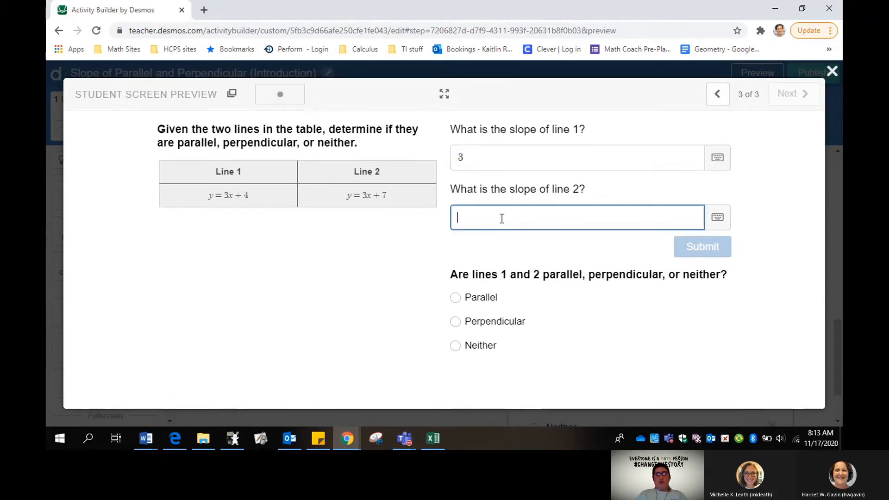
type("3")
left_click(456, 300)
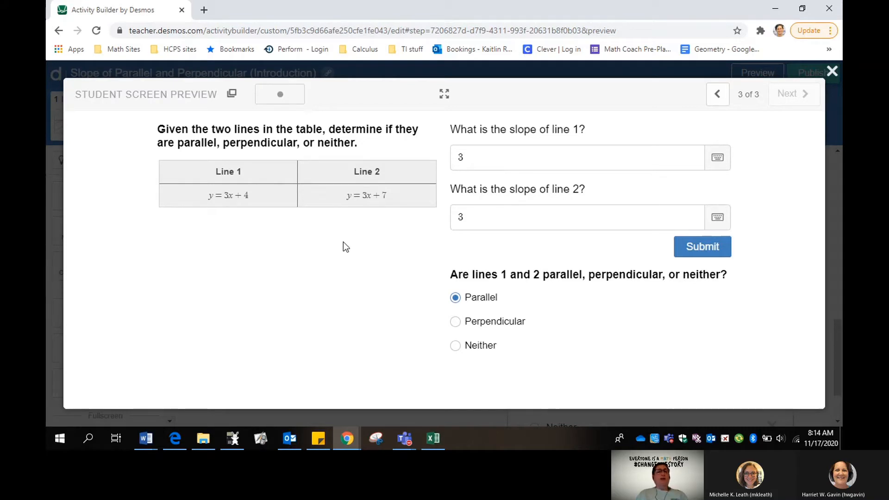
Test wrong answers in the student preview: slopes 4 and 7 with the choice Neither
left_click(481, 157)
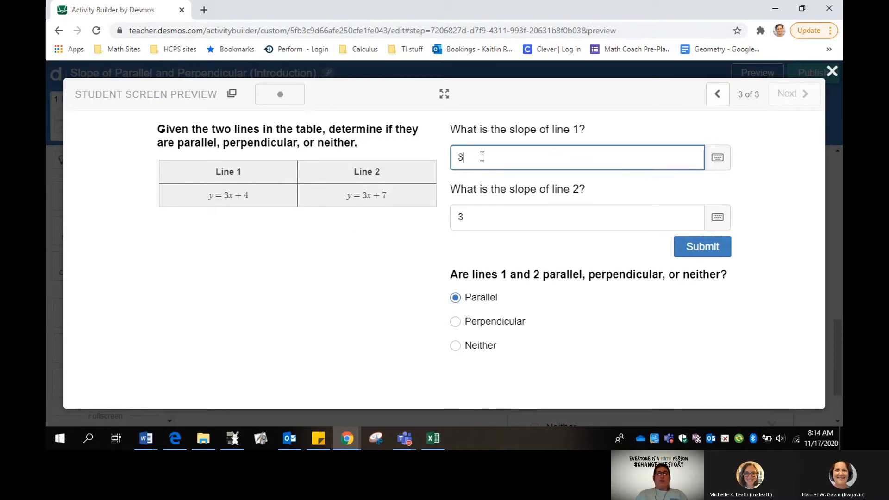
key("BackSpace")
type("4")
left_click(471, 217)
key("BackSpace")
type("7")
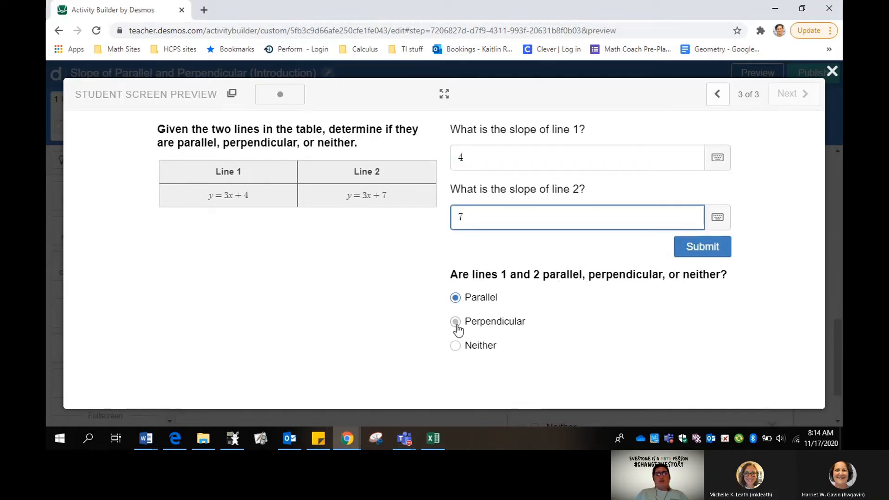
left_click(456, 345)
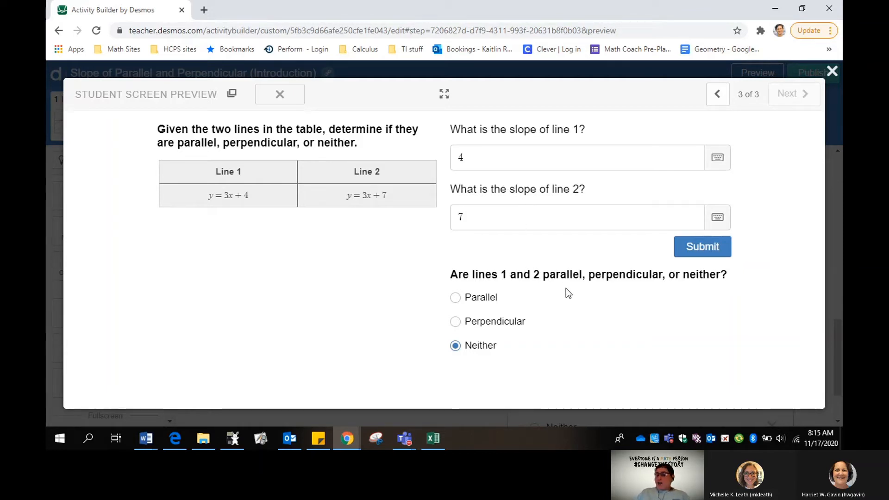
Change the preview answers back to Parallel with a slope of 3 for both lines, and close the student preview
left_click(455, 299)
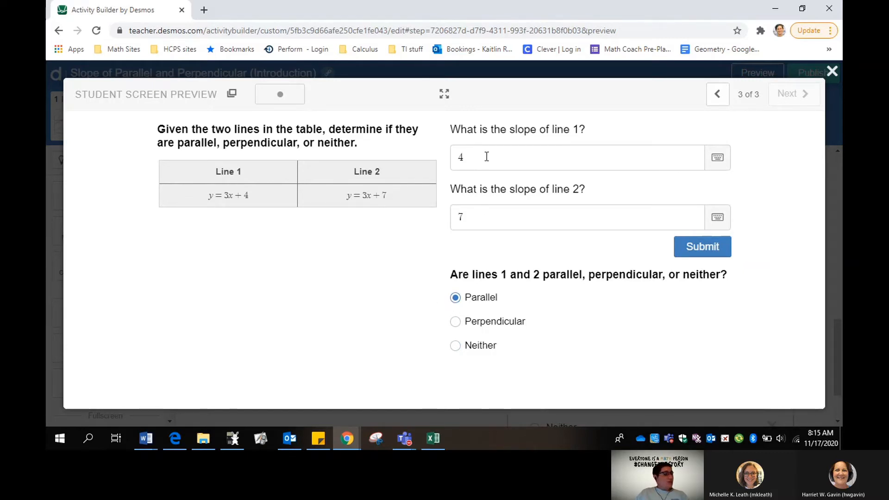
left_click(469, 159)
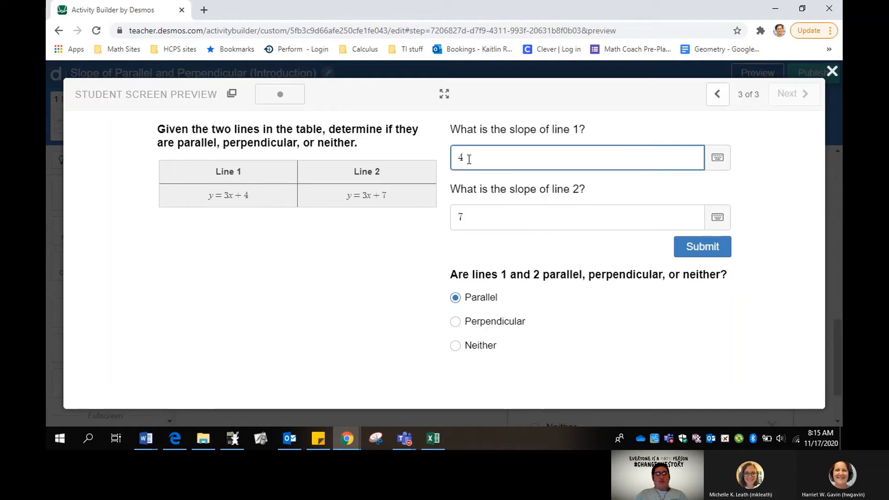
key("BackSpace")
type("3")
left_click(488, 222)
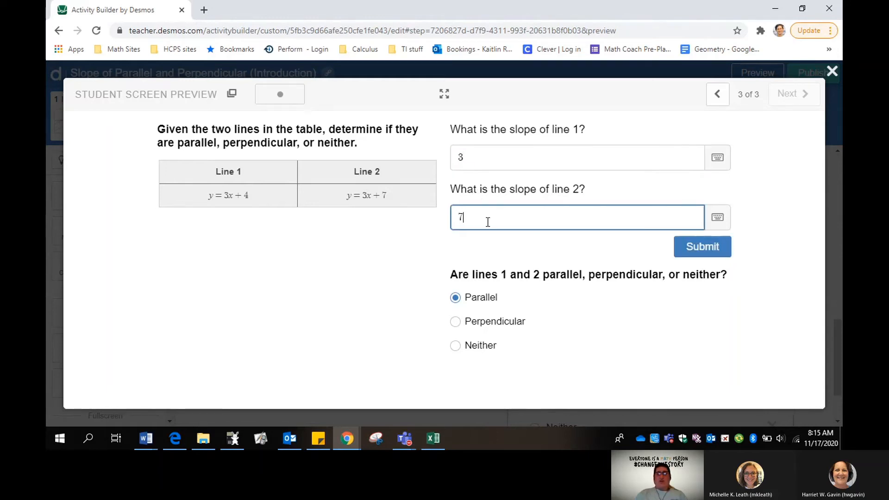
key("BackSpace")
type("3")
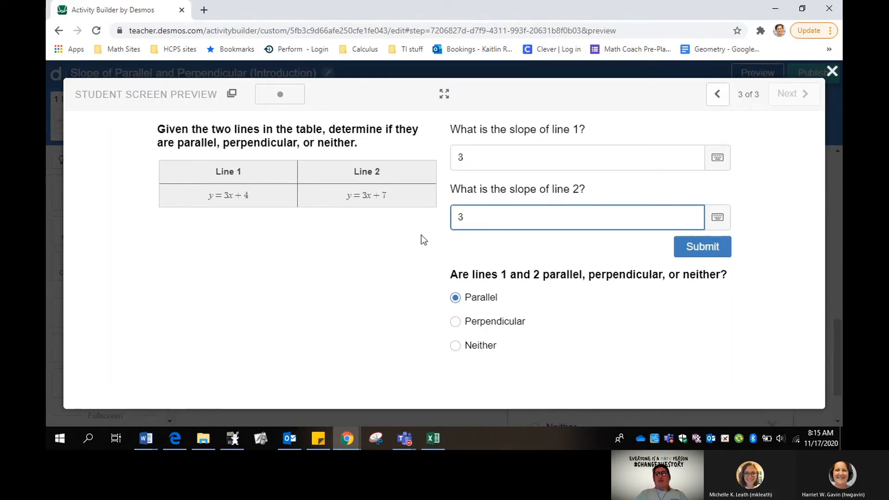
left_click(832, 72)
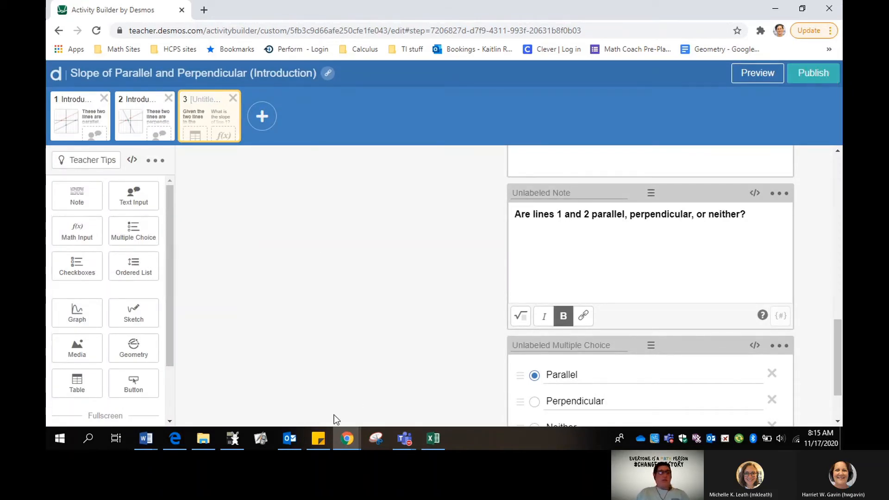
Check the equation problems in the Google Drive worksheet, return to the Desmos activity, and duplicate the third screen
mouse_move(346, 438)
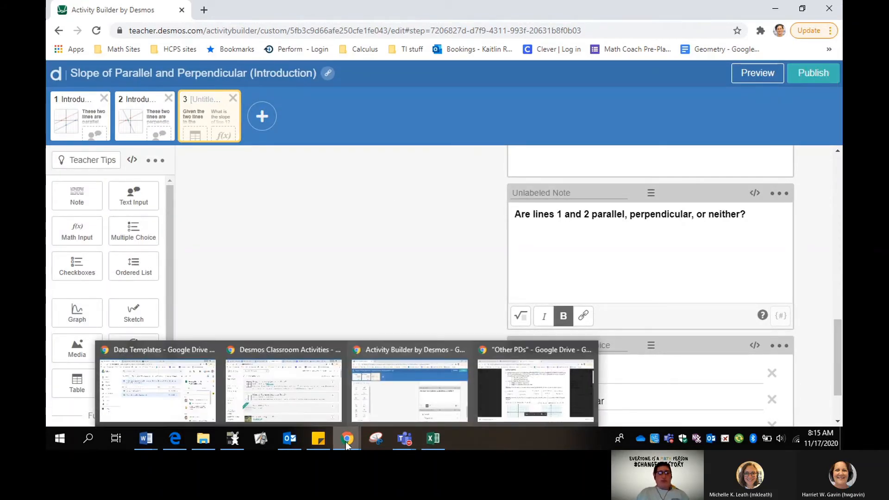
left_click(508, 388)
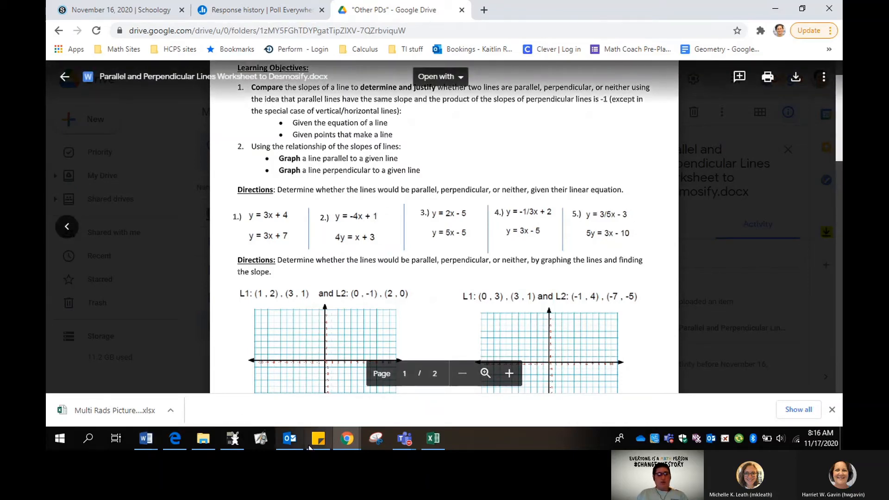
mouse_move(363, 437)
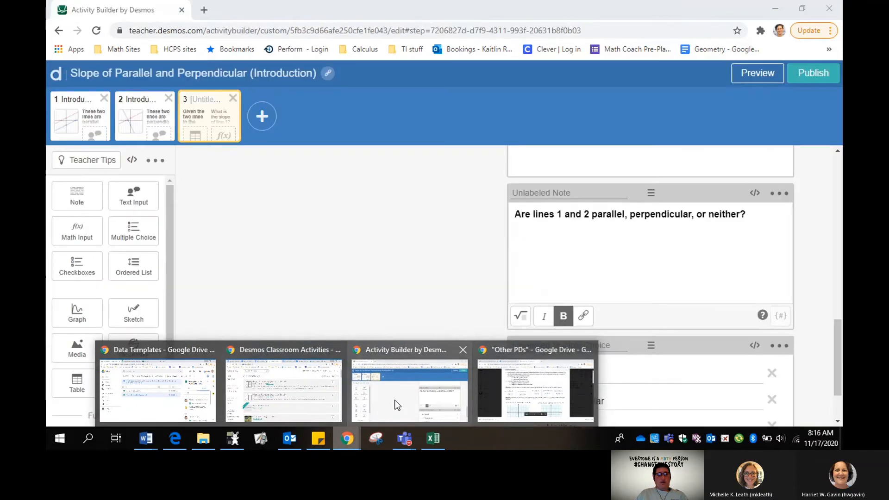
left_click(393, 398)
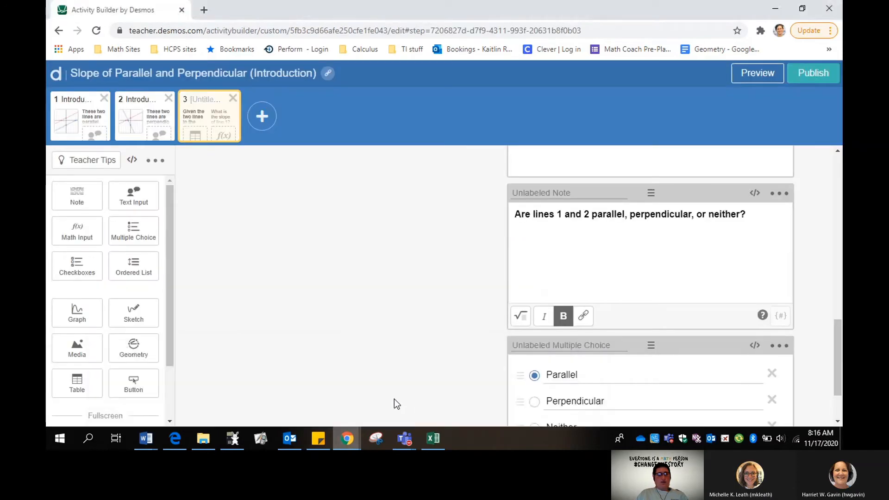
left_click(161, 162)
left_click(150, 185)
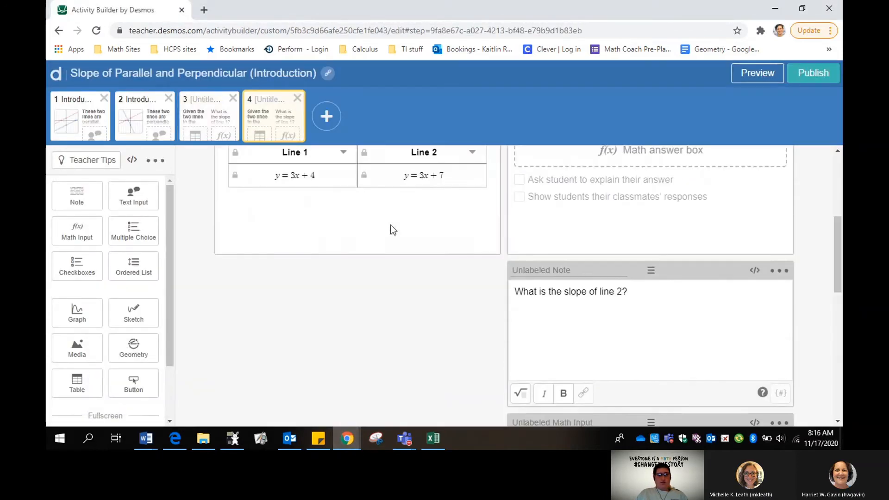
scroll(421, 158, "down", 3)
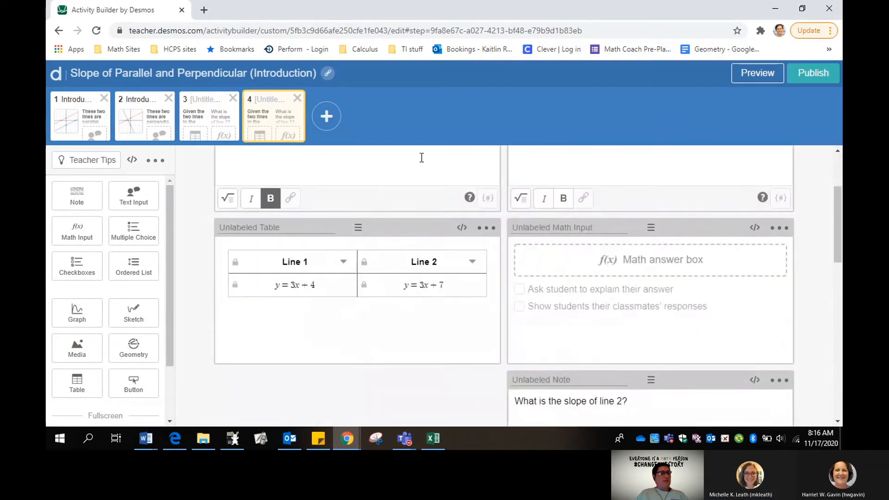
Clear the Line 1 and Line 2 equations from the table on the duplicated fourth screen
scroll(630, 338, "down", 7)
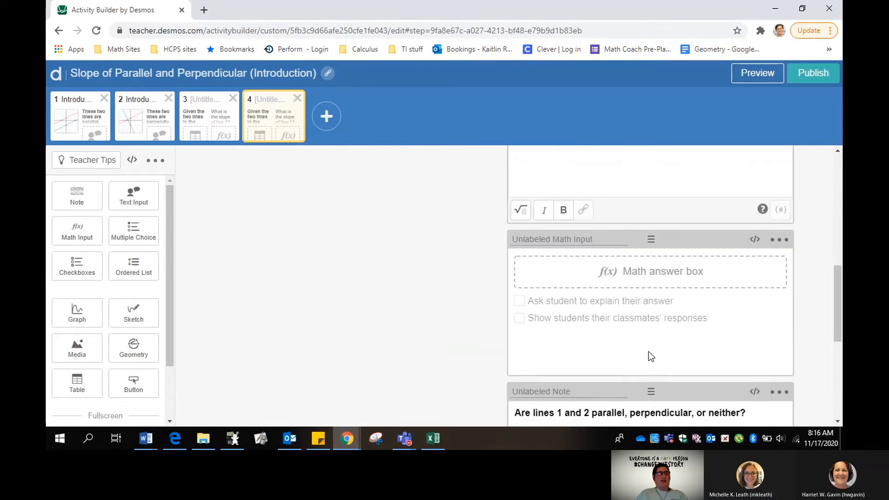
scroll(382, 369, "up", 10)
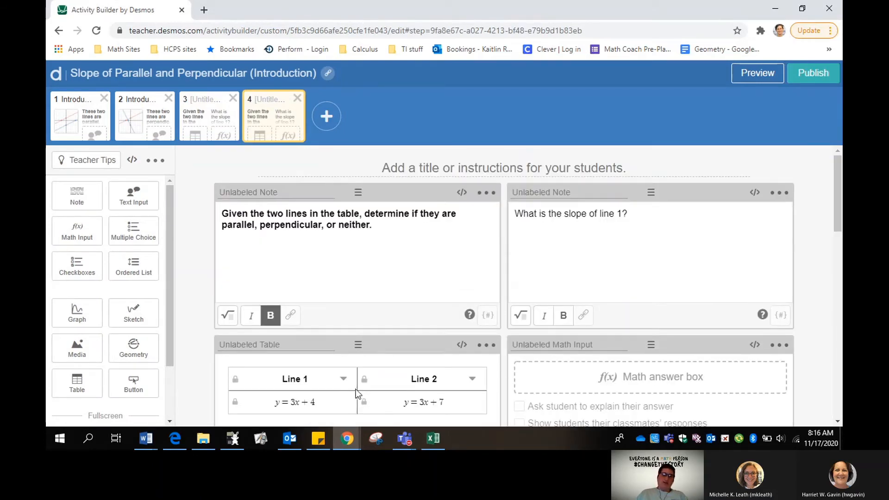
scroll(399, 322, "down", 3)
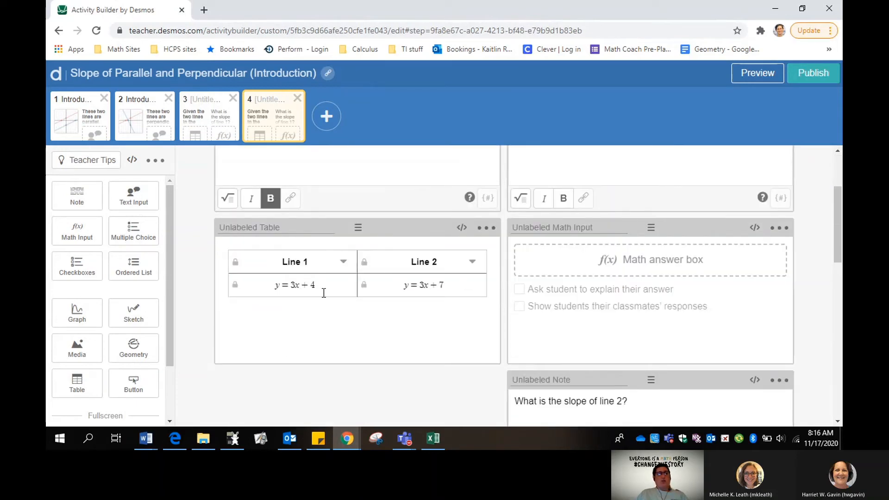
left_click(321, 288)
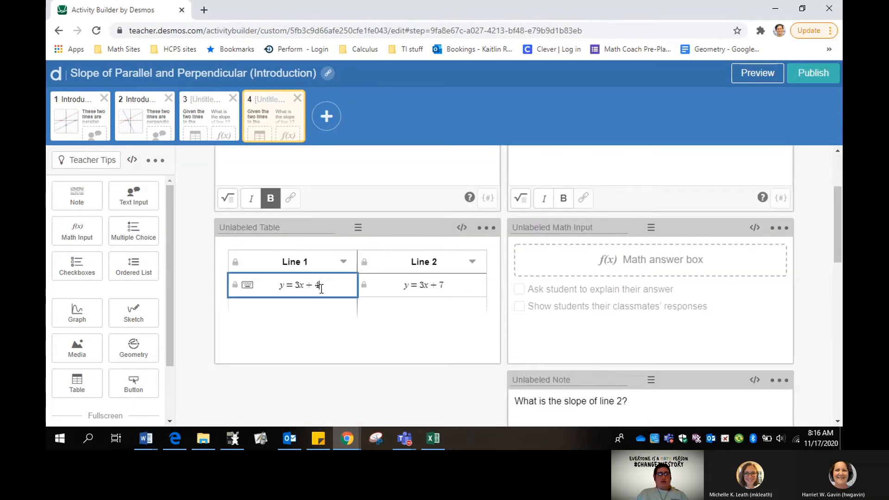
left_click_drag(321, 288, 280, 287)
key("BackSpace")
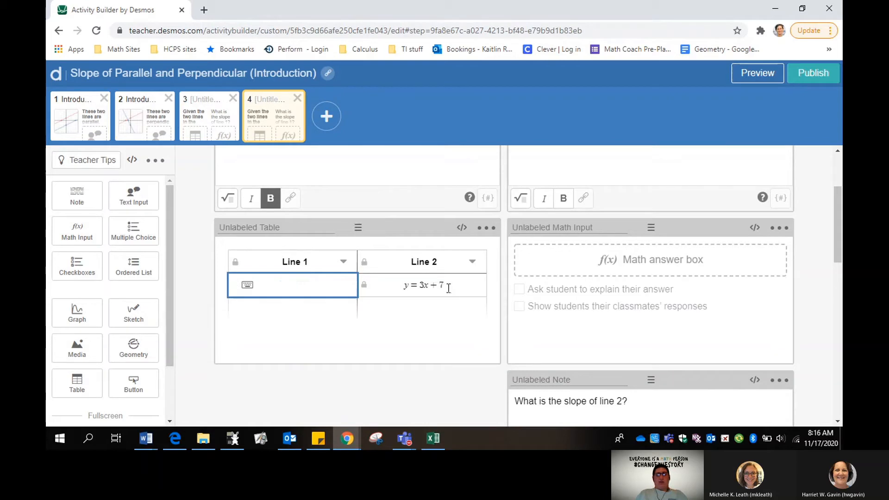
left_click(448, 288)
left_click_drag(448, 288, 407, 285)
key("BackSpace")
Enter y=-4x+1 under Line 1 and 4y=x+3 under Line 2 in the table
left_click(292, 285)
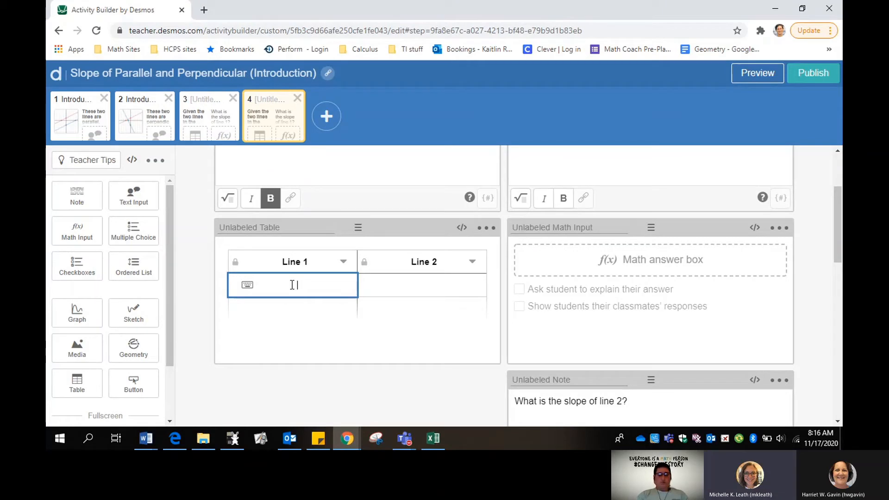
type("y=-4x+1")
left_click(395, 280)
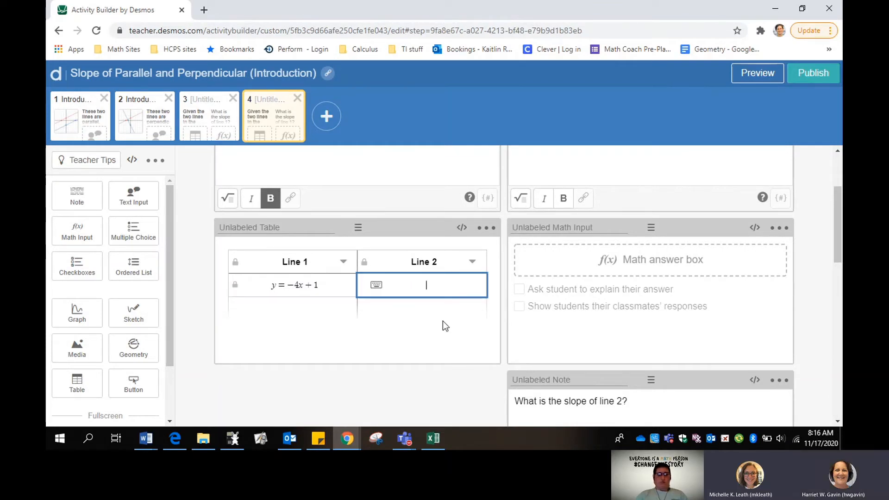
type("4y")
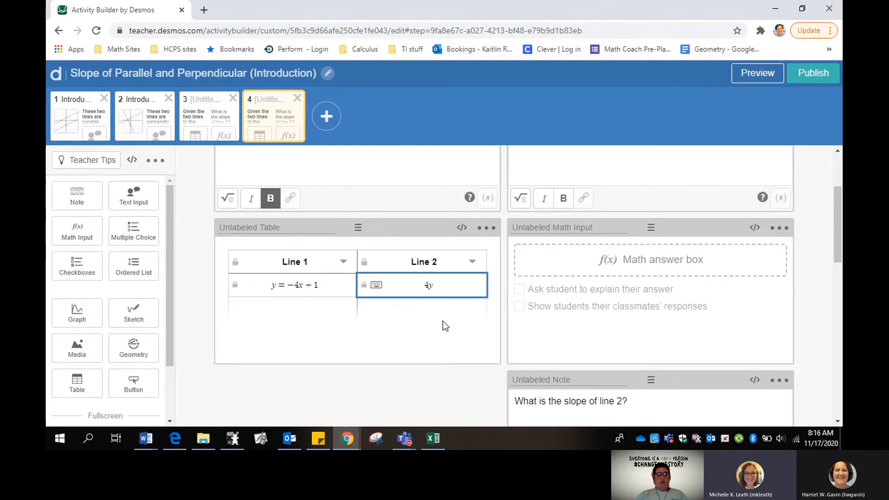
type("=x")
type("-3")
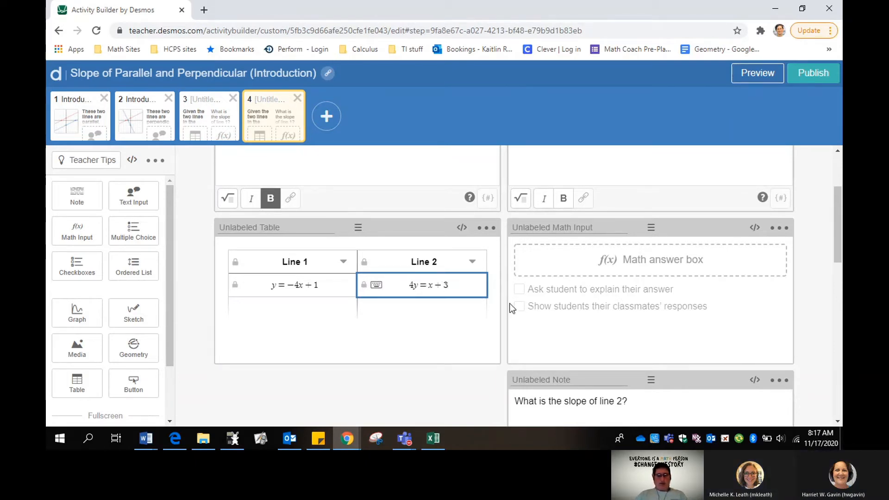
key("BackSpace")
key("BackSpace")
left_click(410, 284)
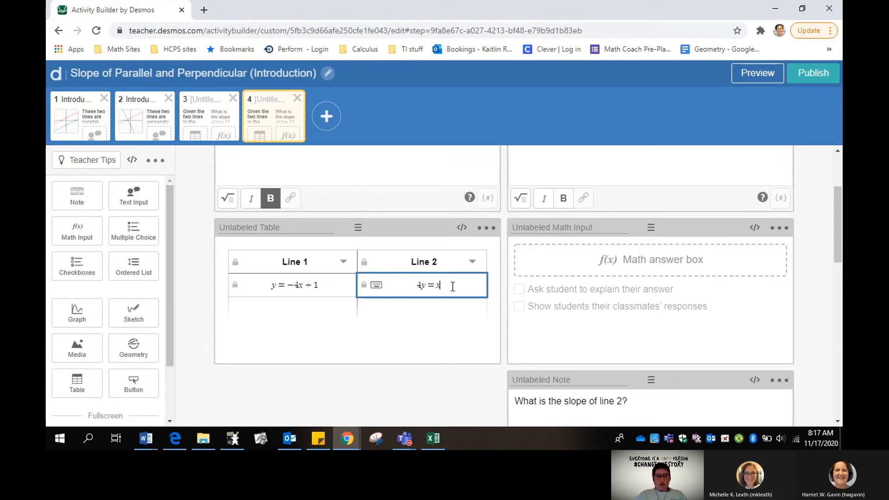
type("+3")
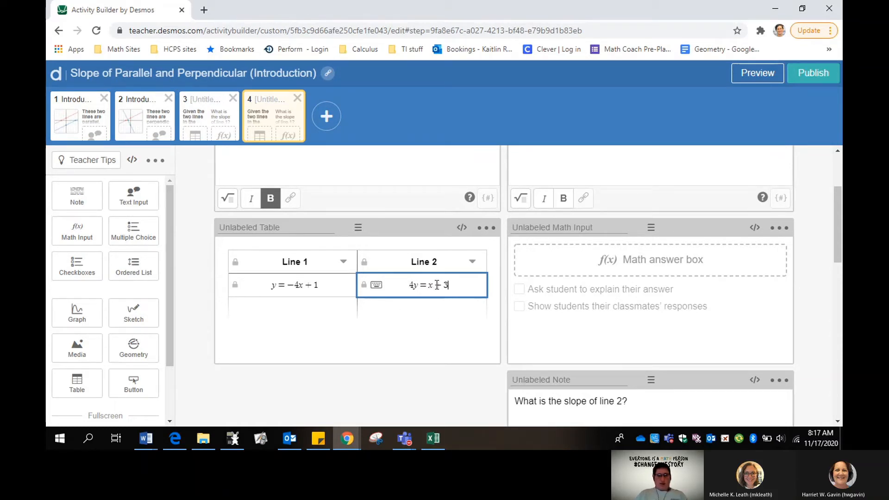
Rewrite the Line 2 equation in standard form as -x+4y=3
left_click(438, 285)
key("BackSpace")
key("BackSpace")
left_click(413, 286)
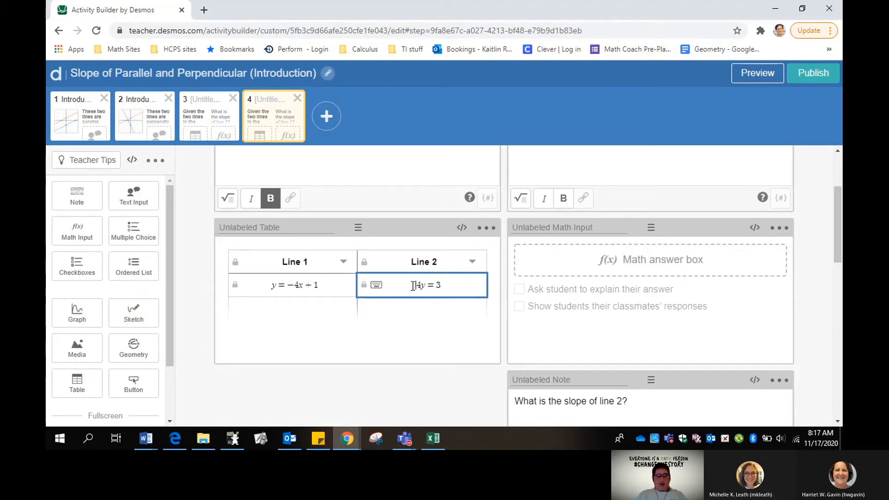
type("-x+")
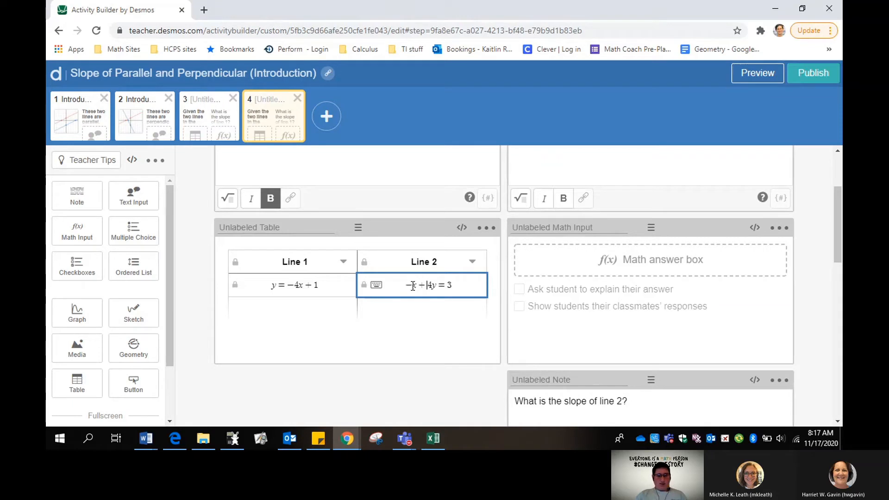
Rewrite the Line 1 equation in standard form as 4x+y=1
left_click(304, 285)
key("BackSpace")
key("BackSpace")
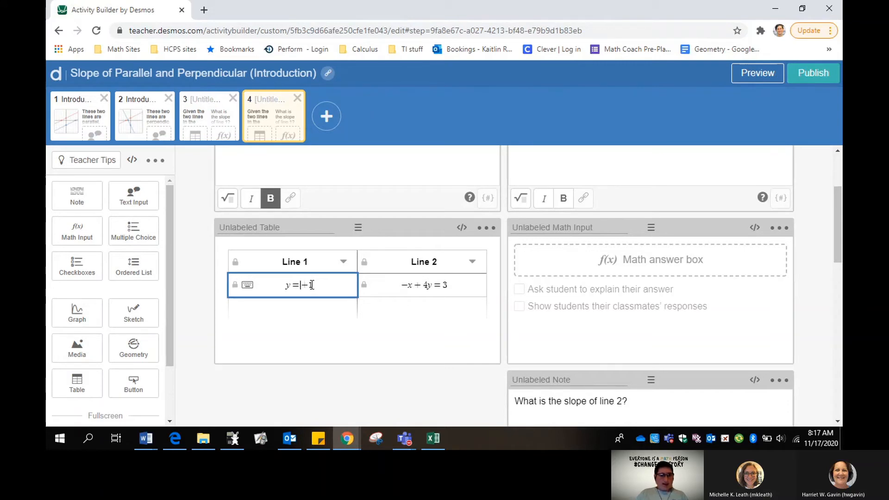
key("BackSpace")
key("BackSpace")
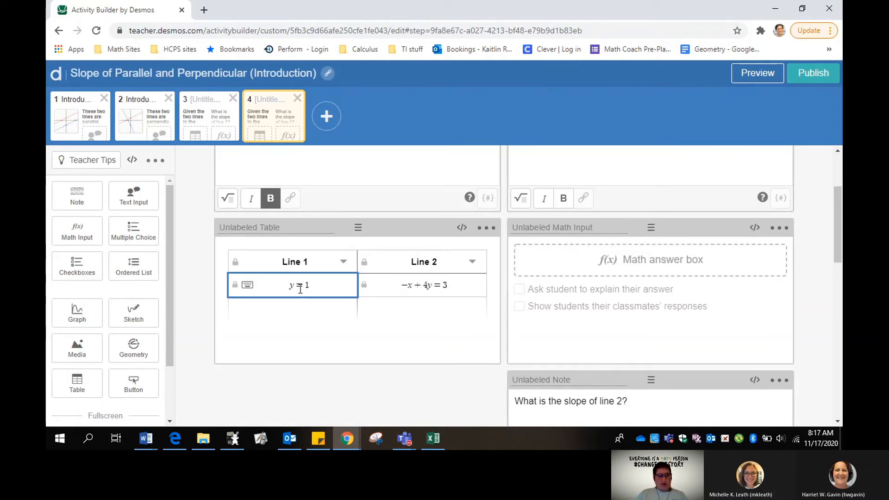
left_click(284, 286)
type("4x+")
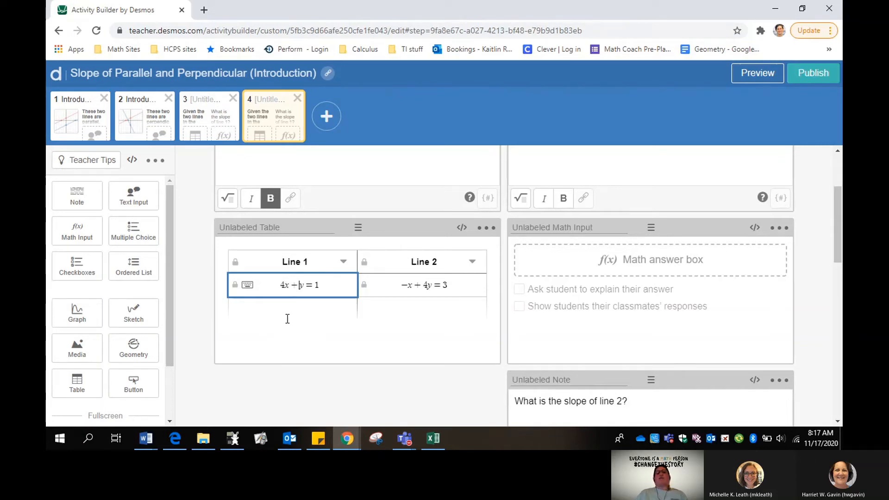
Start a new line reading "In the tab" below the bold instructions in the note above the table
scroll(397, 318, "up", 3)
scroll(399, 319, "down", 2)
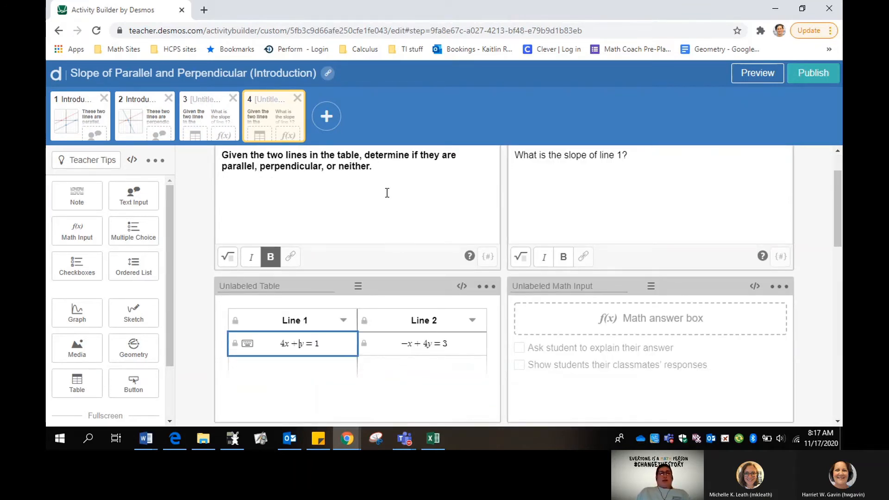
left_click(397, 163)
key("Return")
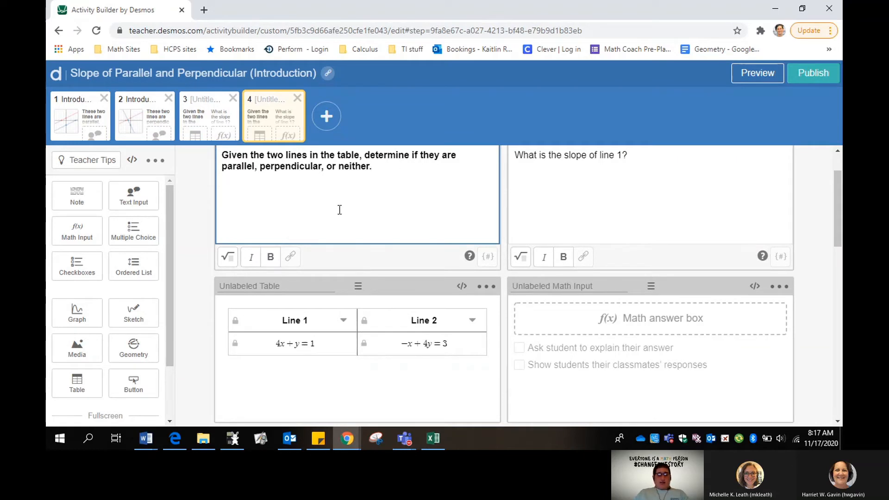
type("In the tabl")
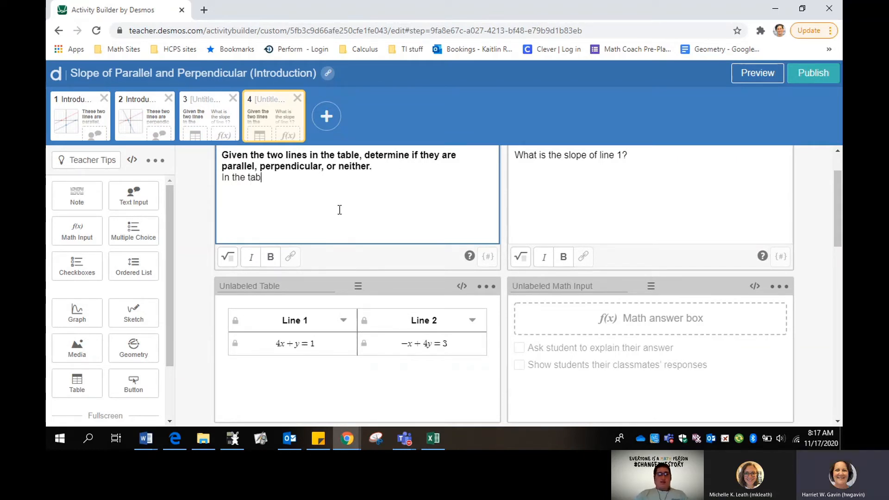
Replace the unfinished line below the bold instructions in the screen 4 note with "Hint: Be sure to solve for y."
key("BackSpace")
key("BackSpace")
key("BackSpace")
key("BackSpace")
key("BackSpace")
key("BackSpace")
key("BackSpace")
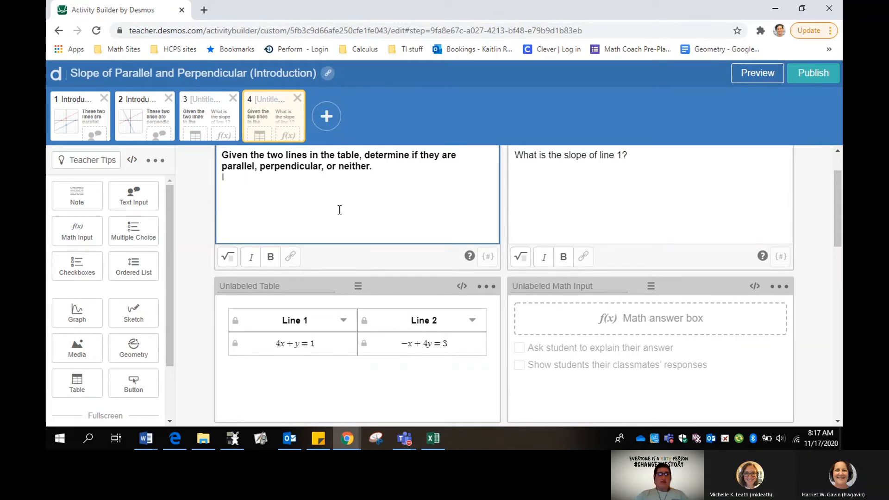
type("Hint: Be sure to solve for y.")
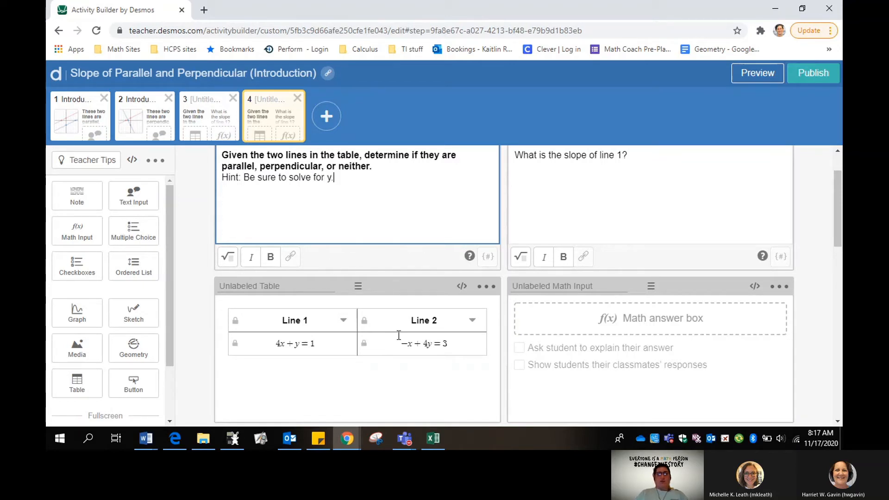
Allow students to add rows to the Line 1 and Line 2 table
left_click(487, 291)
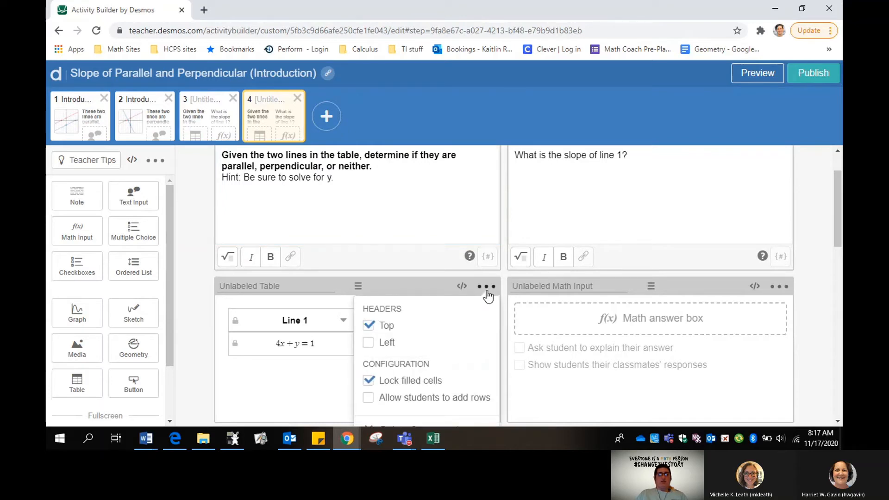
left_click(368, 400)
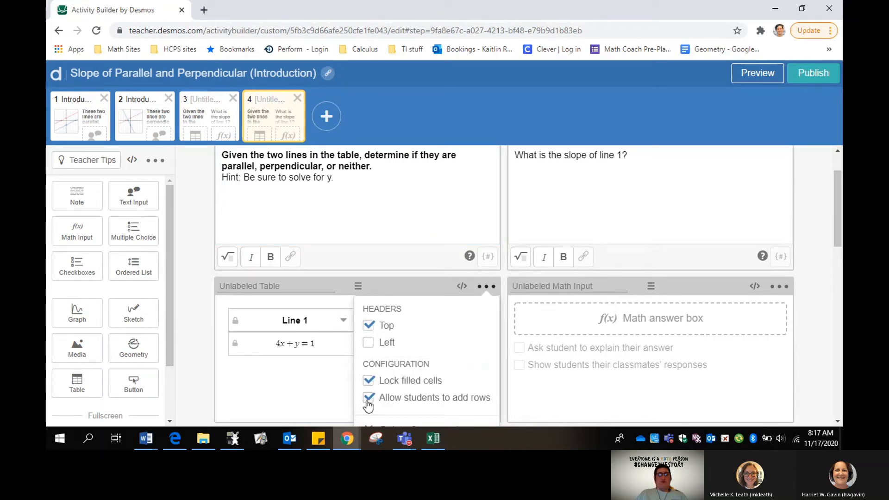
left_click(489, 290)
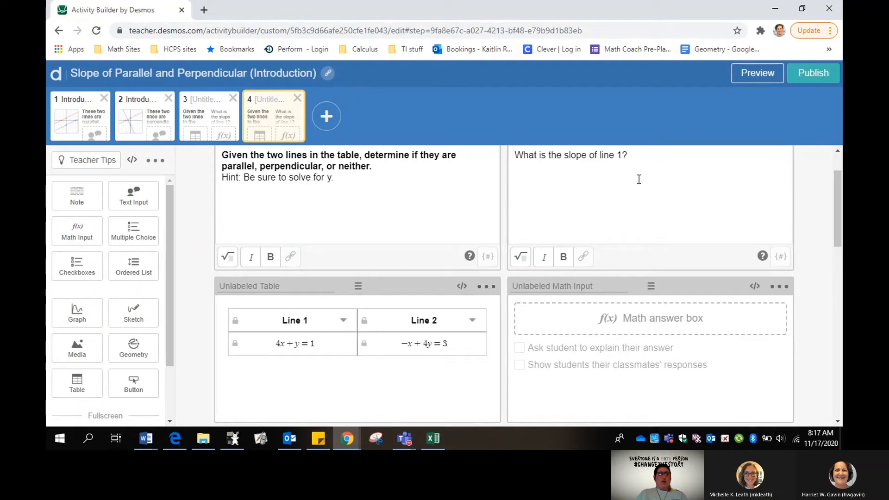
Preview screen 4 as a student to check that a row can be added to the table, and return to the editor's table
left_click(757, 84)
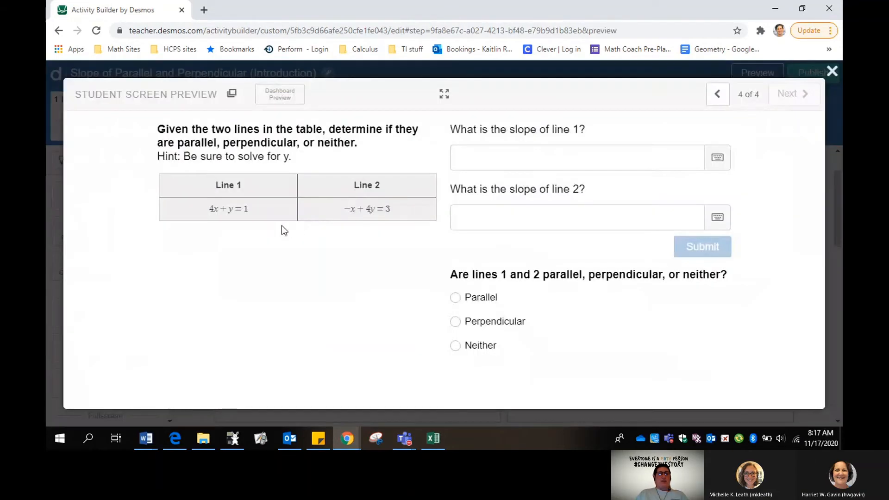
left_click(264, 230)
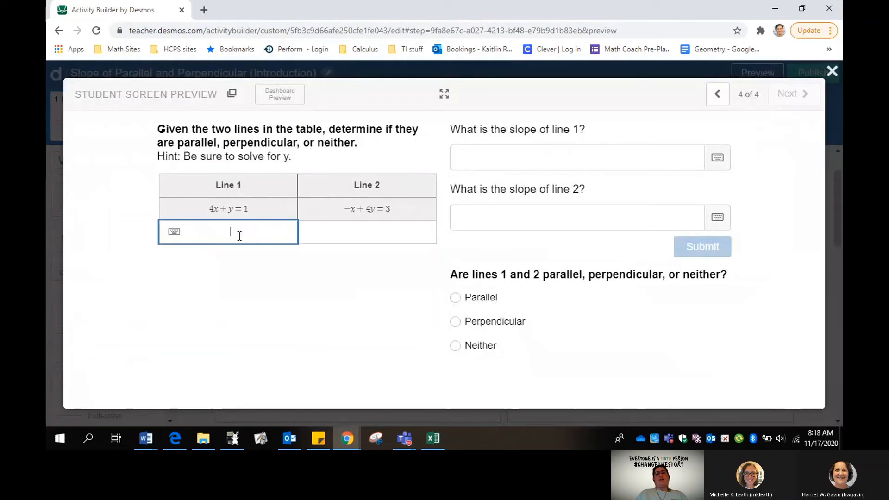
left_click(252, 288)
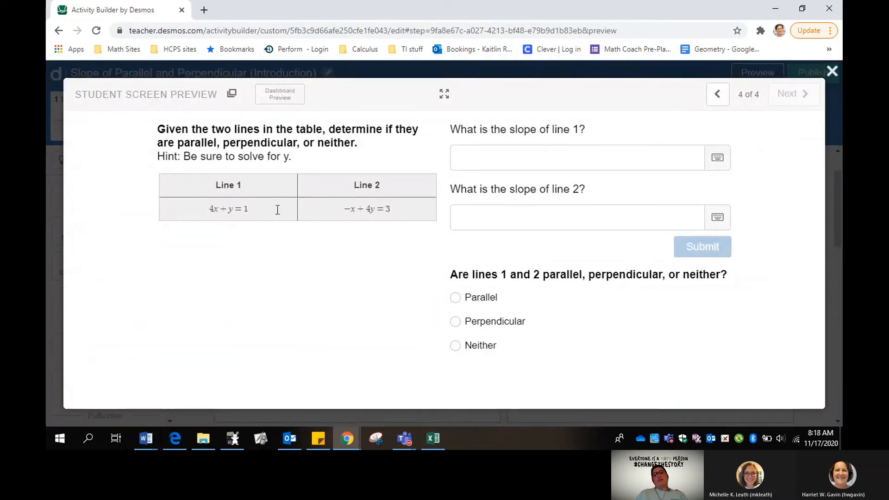
left_click(831, 70)
left_click(311, 368)
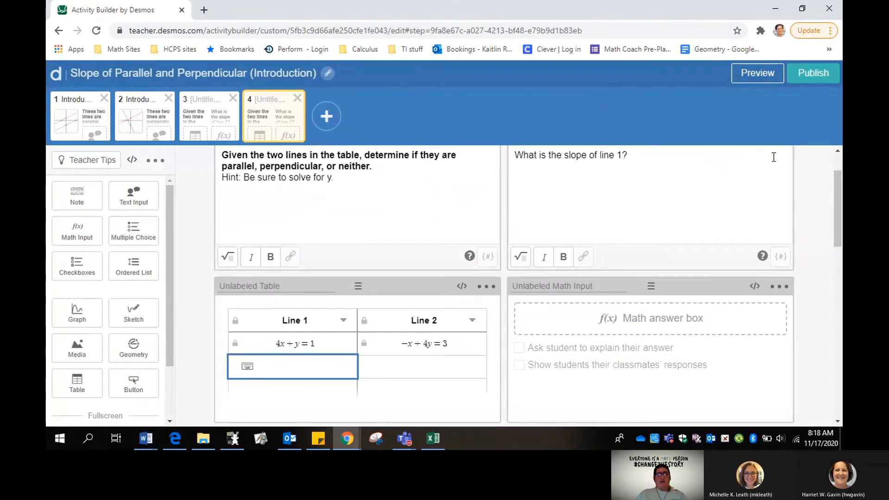
Preview screen 4 again and enter y=-4x+1 in the table below the Line 1 equation
left_click(764, 80)
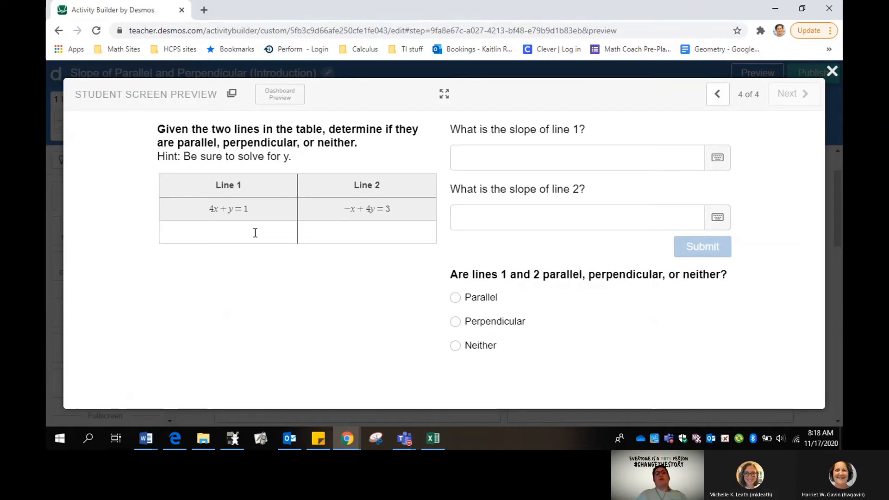
left_click(212, 232)
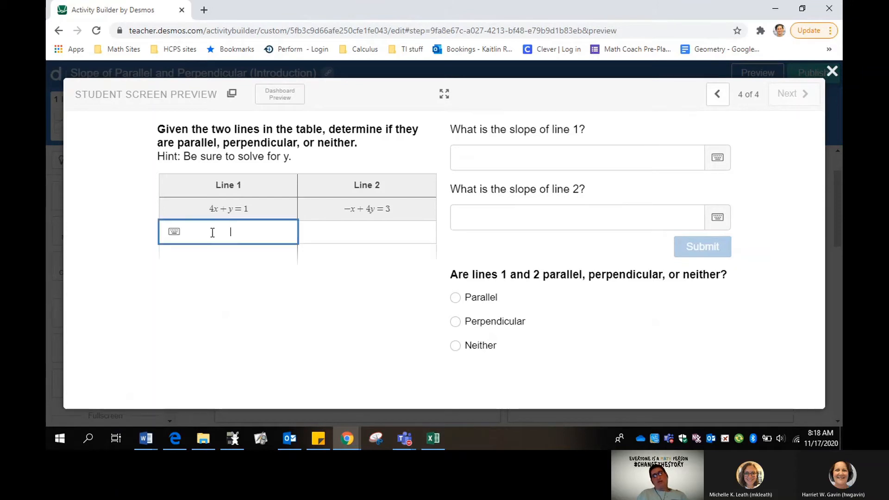
type("y")
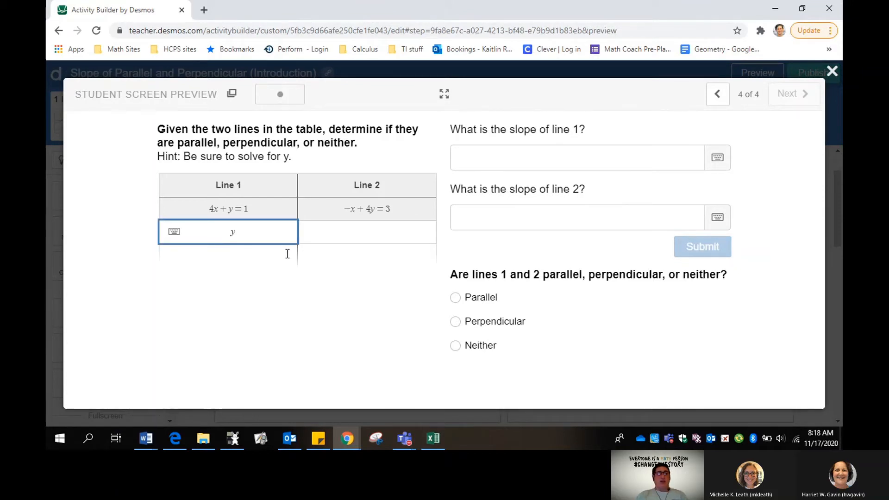
type("=-4x+1")
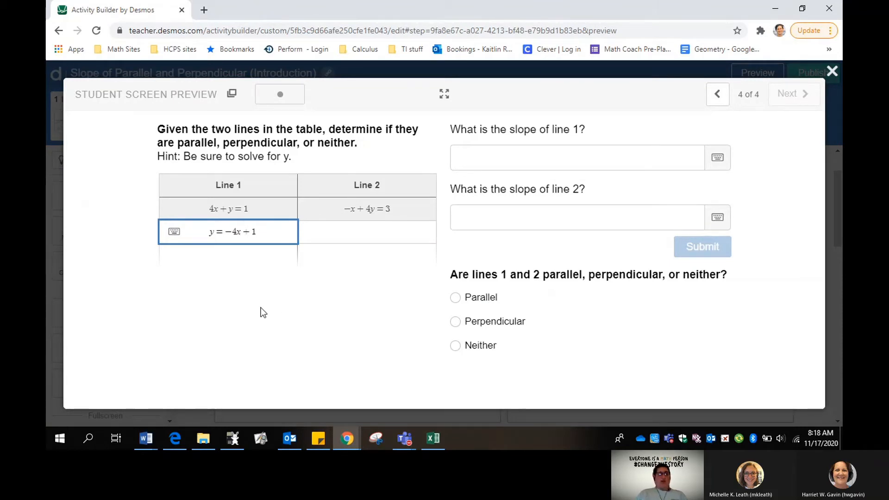
Enter 4y=x+3 and y=1/4x+3/4 in consecutive rows below the Line 2 equation in the preview
left_click(382, 229)
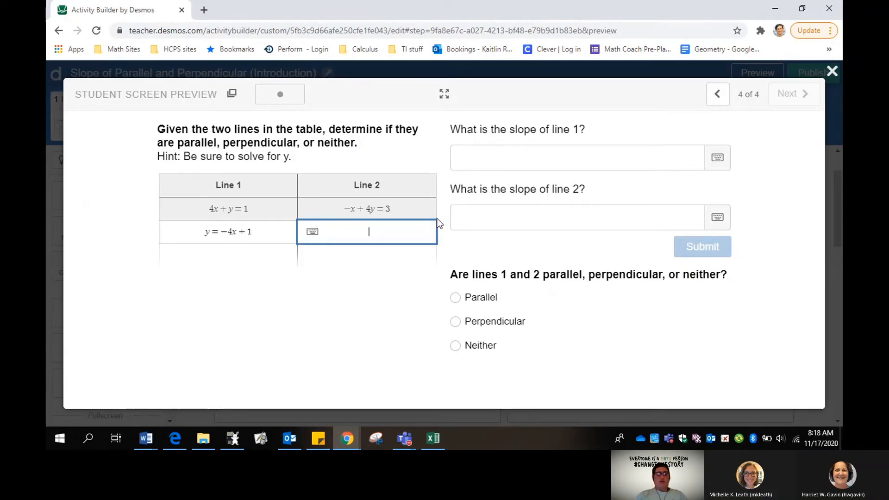
type("4y=x+3")
key("Tab")
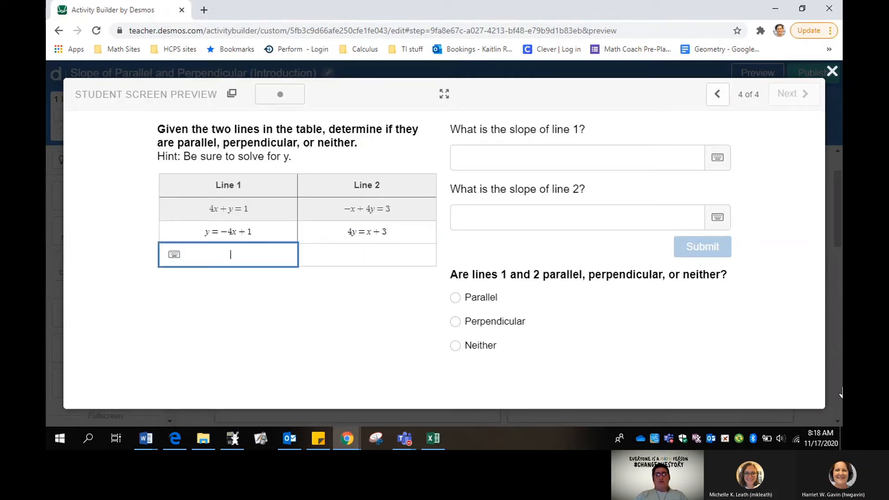
left_click(352, 259)
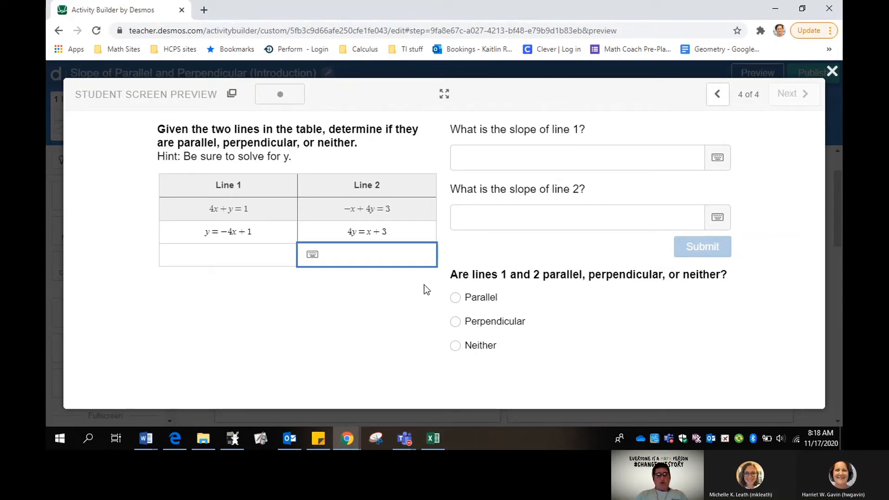
type("y=1/4x")
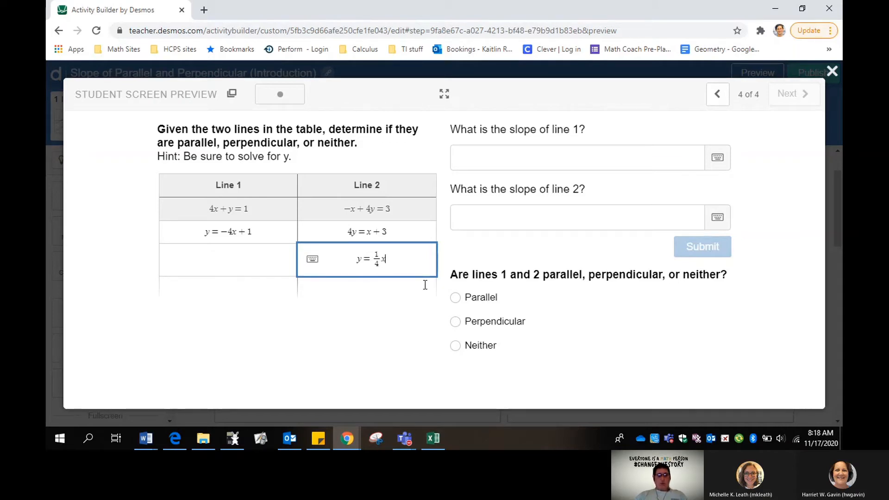
type("+3/4")
left_click(789, 253)
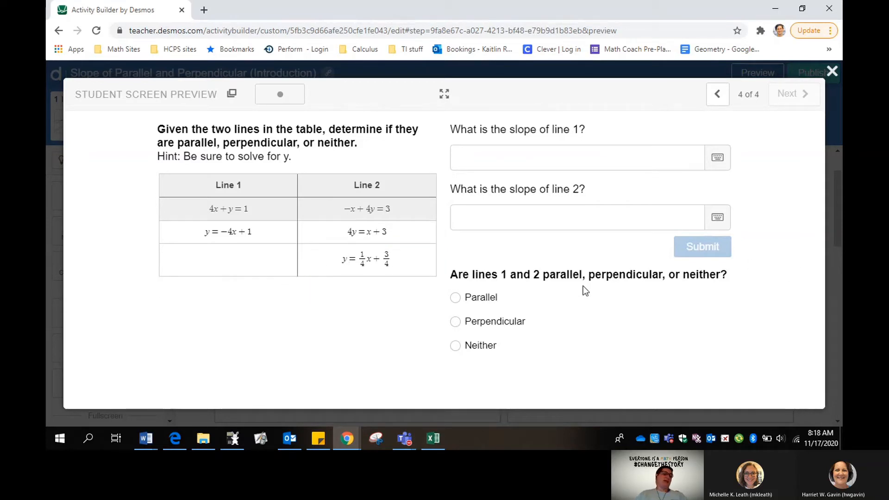
Answer the preview's slope questions with -4 for line 1 and 1/4 for line 2, and close the preview
left_click(585, 157)
type("-4")
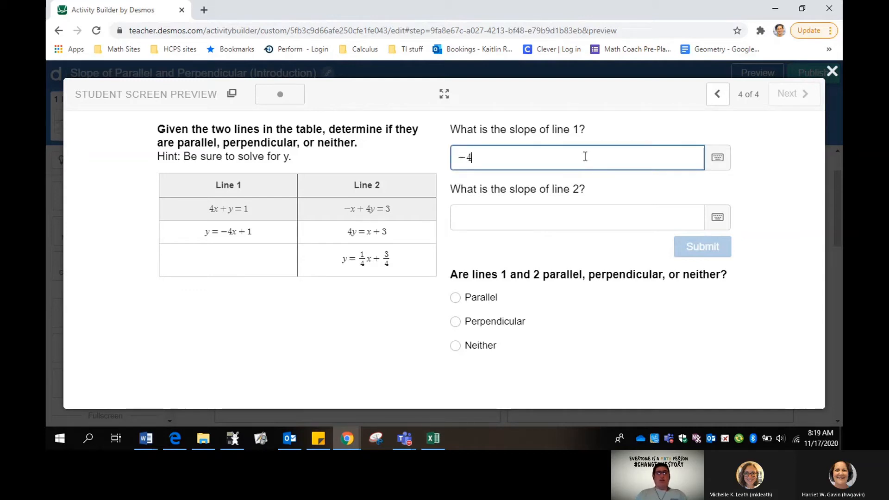
left_click(563, 216)
type("1/4")
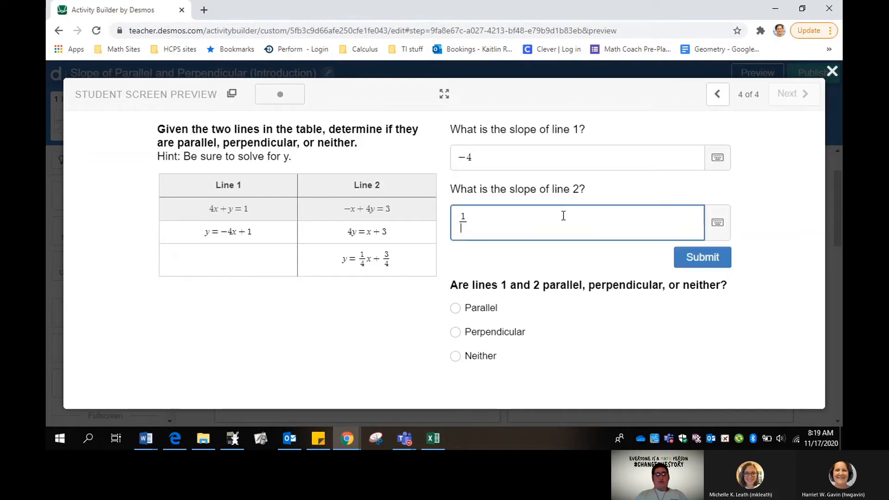
left_click(832, 71)
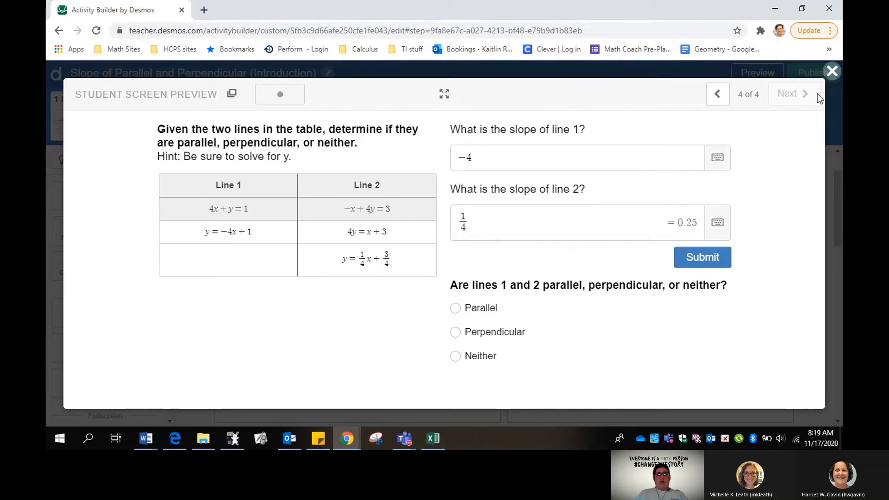
Mark Perpendicular as the correct answer to the multiple choice question on screen 4
scroll(659, 293, "down", 5)
scroll(604, 316, "down", 2)
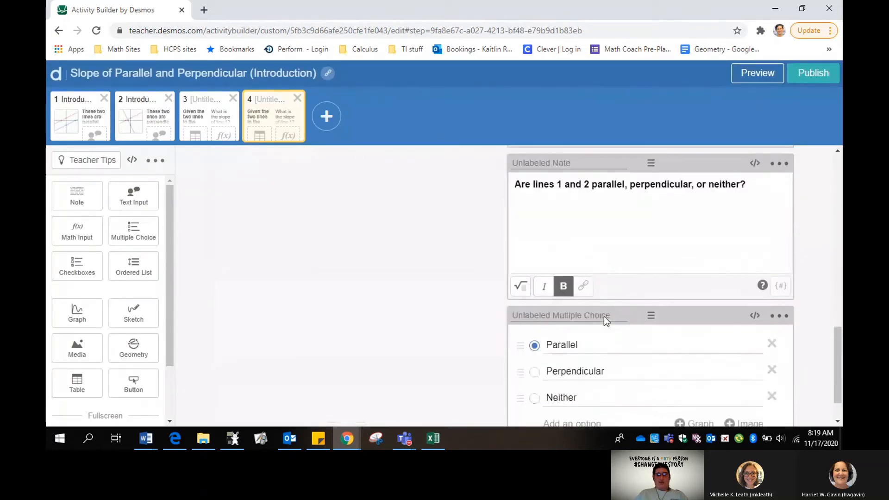
left_click(534, 323)
Preview screen 4, test the Parallel and Perpendicular answers for the multiple choice question, and close the preview
left_click(752, 78)
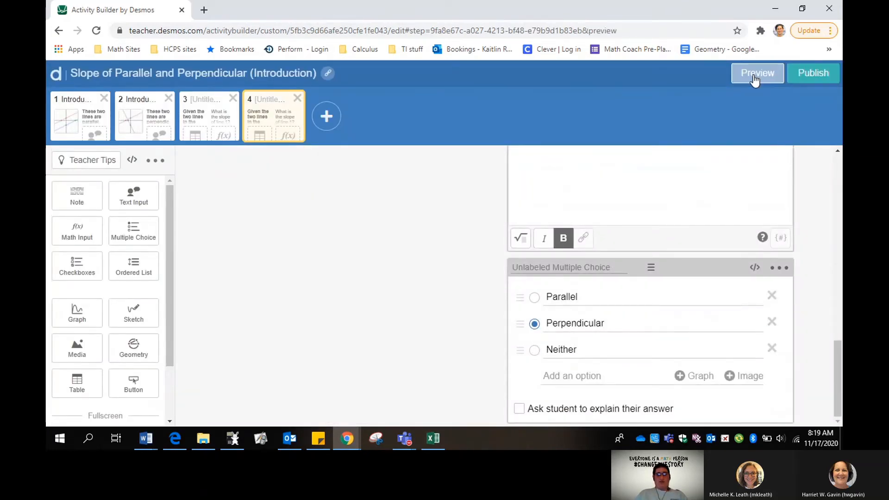
left_click(456, 298)
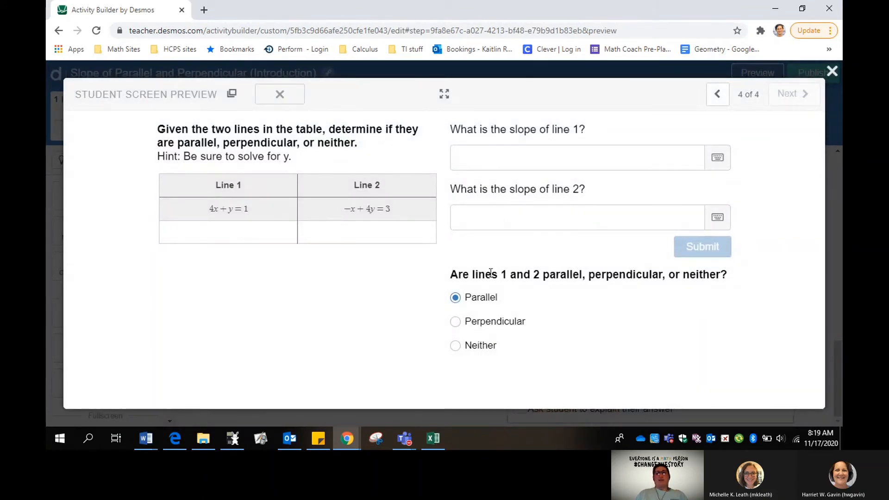
left_click(456, 322)
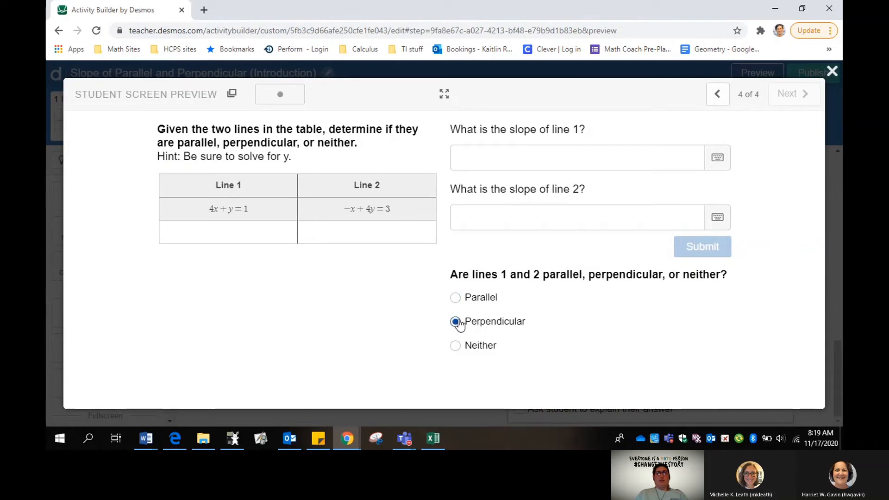
left_click(504, 156)
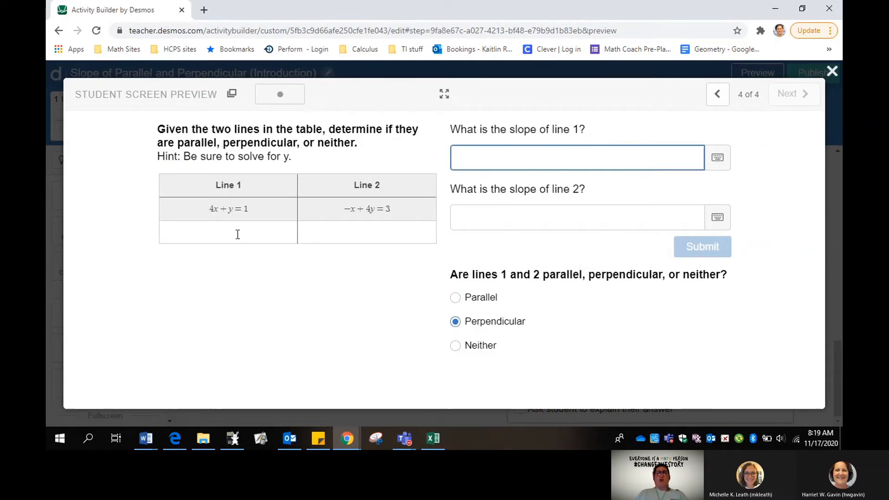
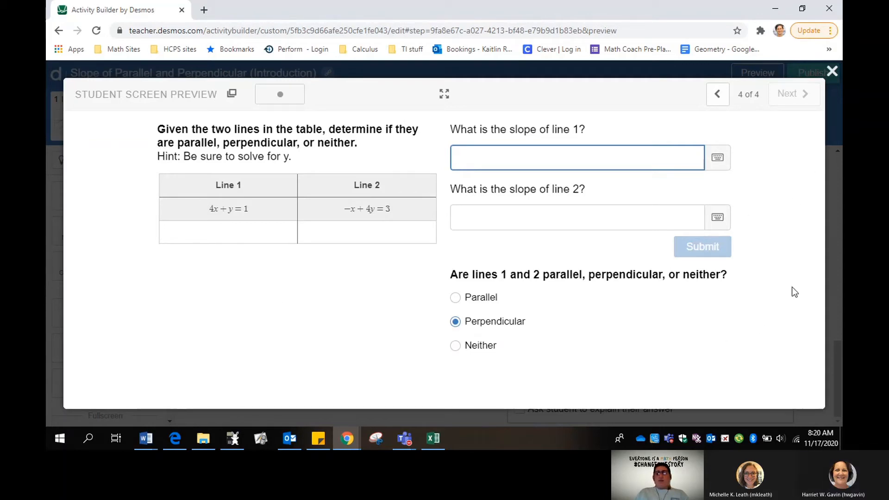
left_click(832, 71)
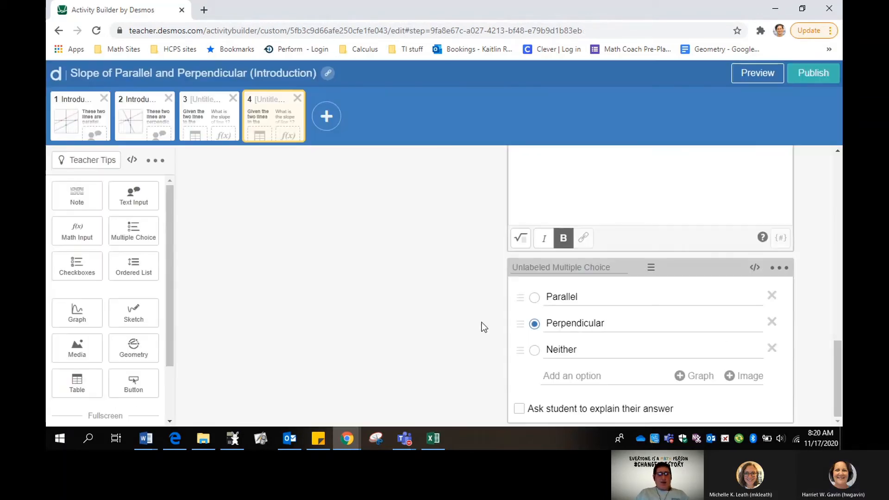
Switch to the Parallel and Perpendicular Lines worksheet in Google Drive, review its graphing questions through page 2, and return to Activity Builder
mouse_move(348, 439)
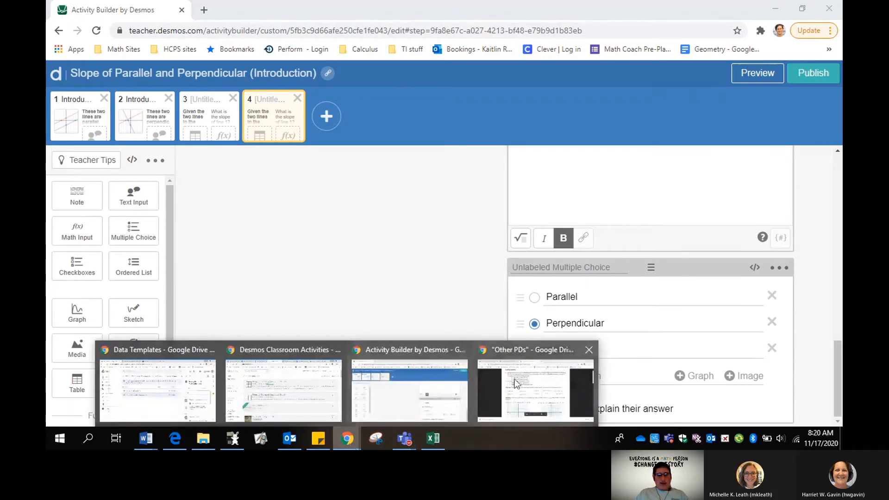
left_click(514, 380)
scroll(506, 274, "down", 1)
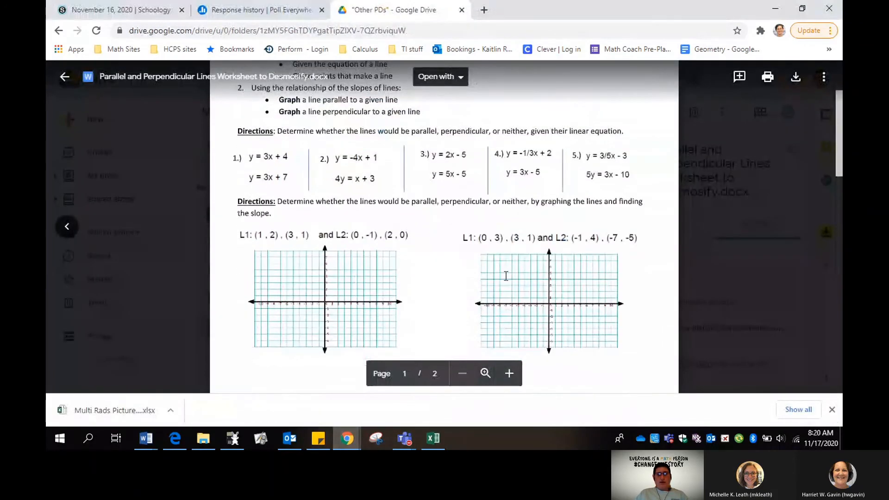
scroll(506, 274, "down", 5)
scroll(506, 276, "down", 5)
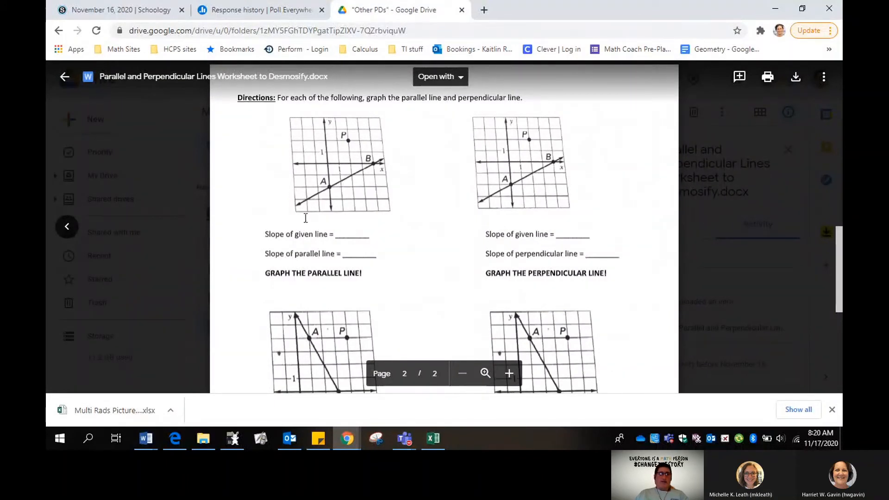
mouse_move(346, 439)
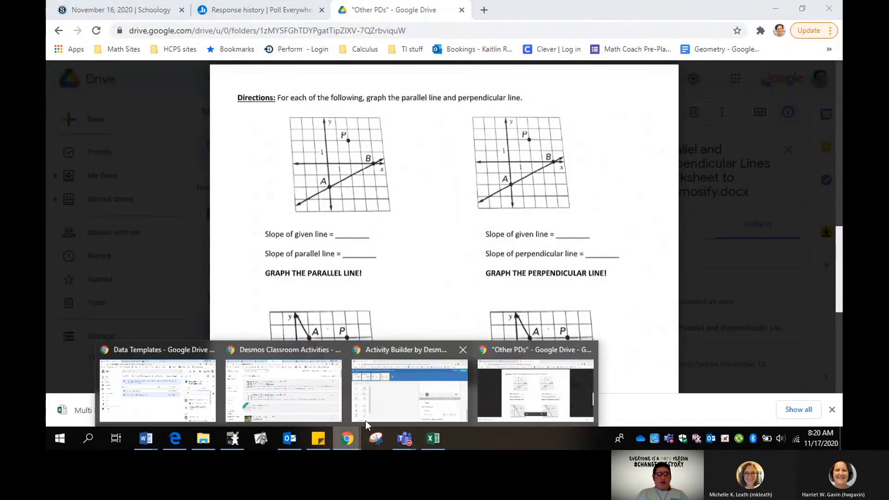
left_click(370, 407)
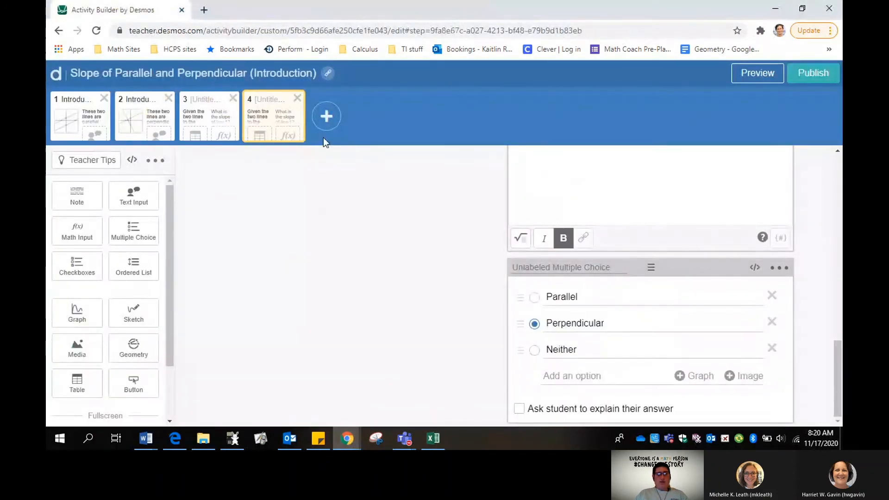
Add a new screen 5 to the activity and insert a Graph component on it
left_click(326, 116)
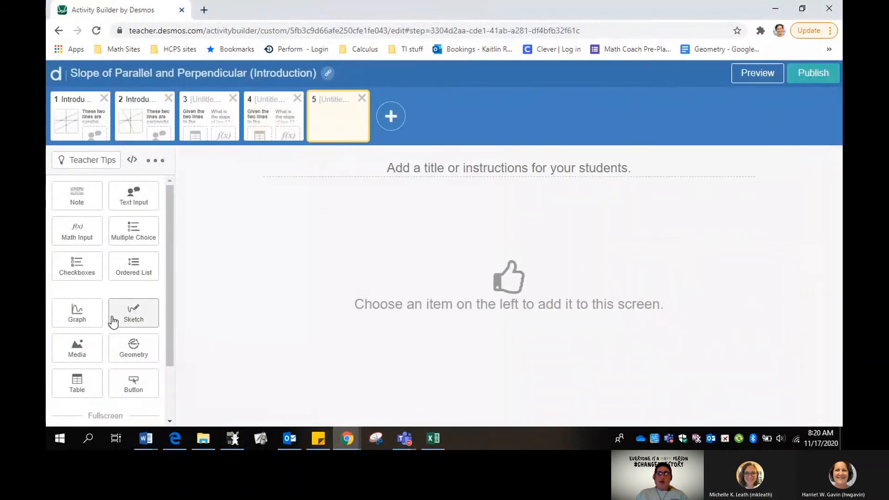
left_click(86, 319)
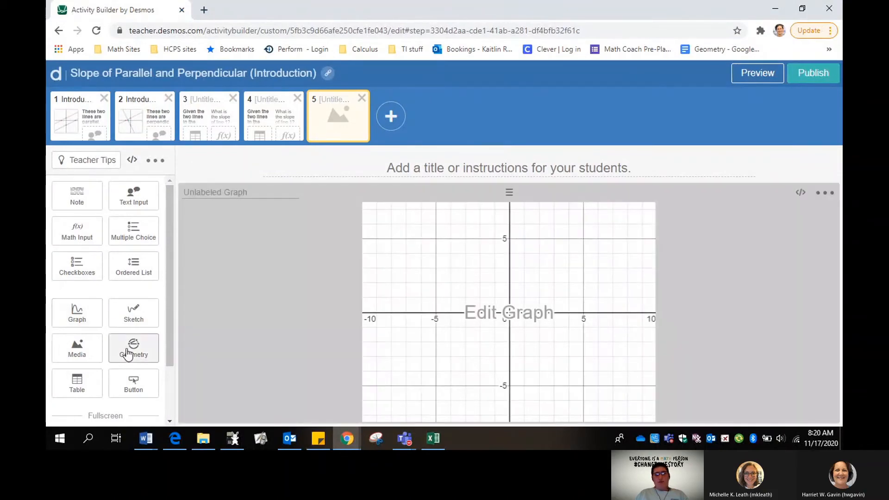
Open the graph on screen 5 for editing and plot the line y = 1/2x − 2
left_click(528, 277)
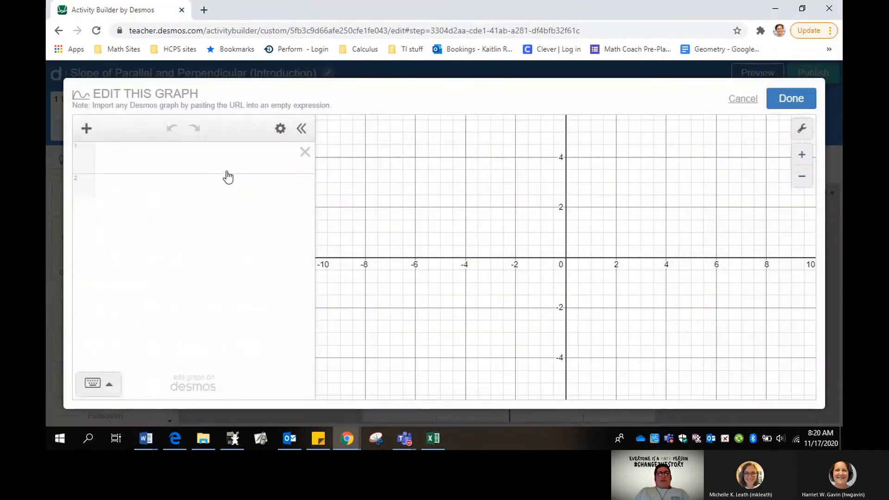
left_click(183, 160)
left_click(347, 438)
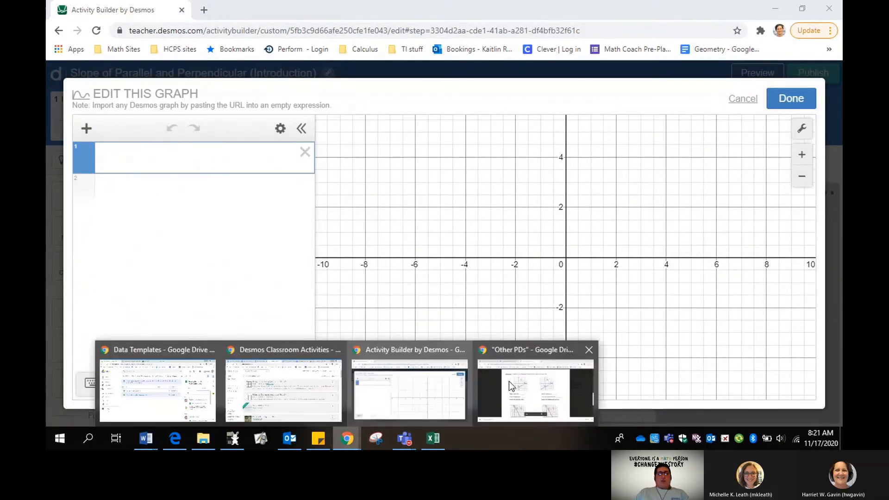
mouse_move(542, 388)
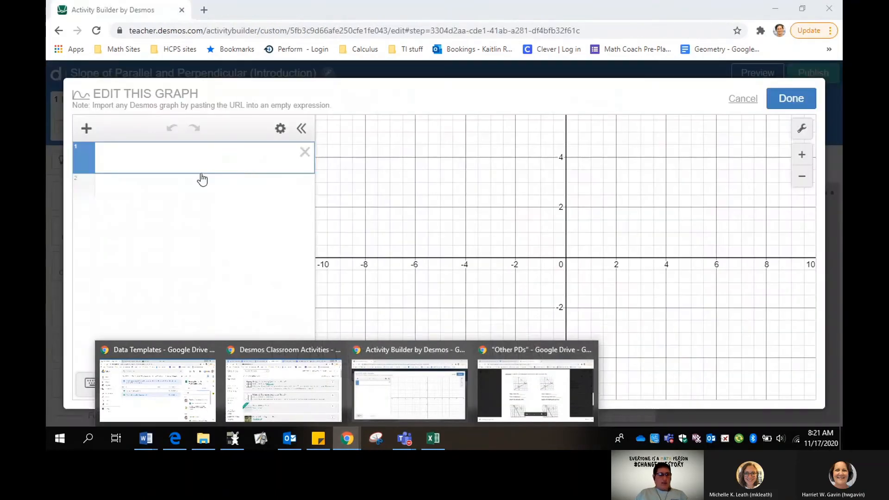
type("y=1/2x")
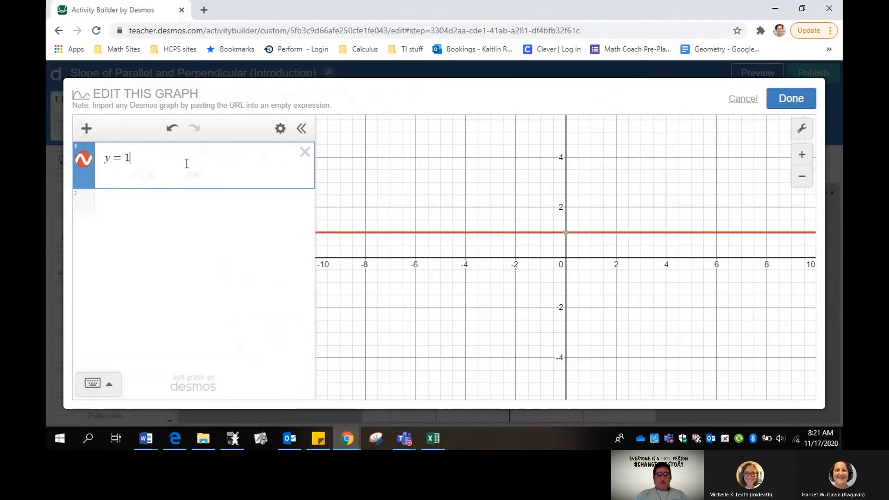
type("-2")
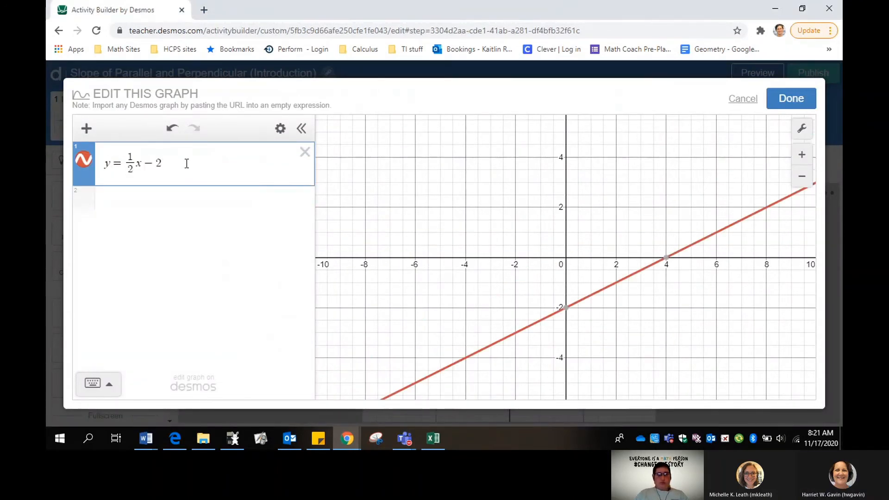
Plot the point (0,−2) on the graph, colour it red and label it A
mouse_move(357, 436)
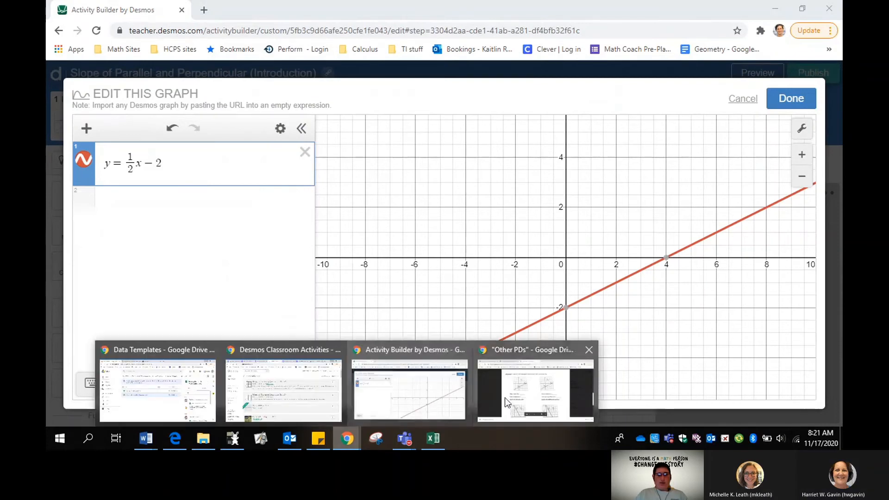
left_click(410, 391)
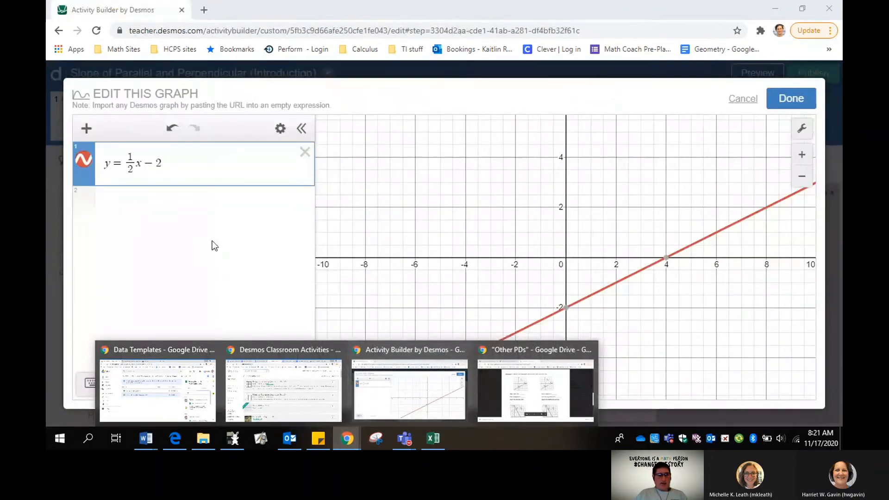
left_click(174, 196)
type("(0,-2)")
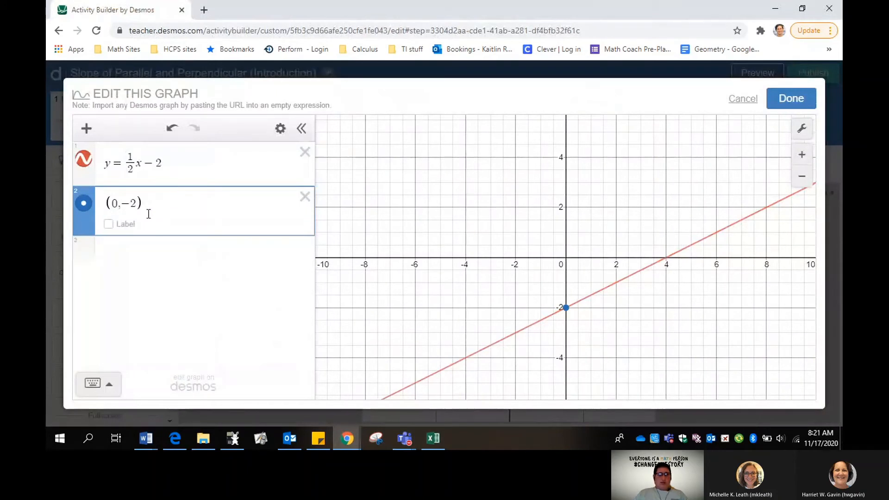
left_click(83, 203)
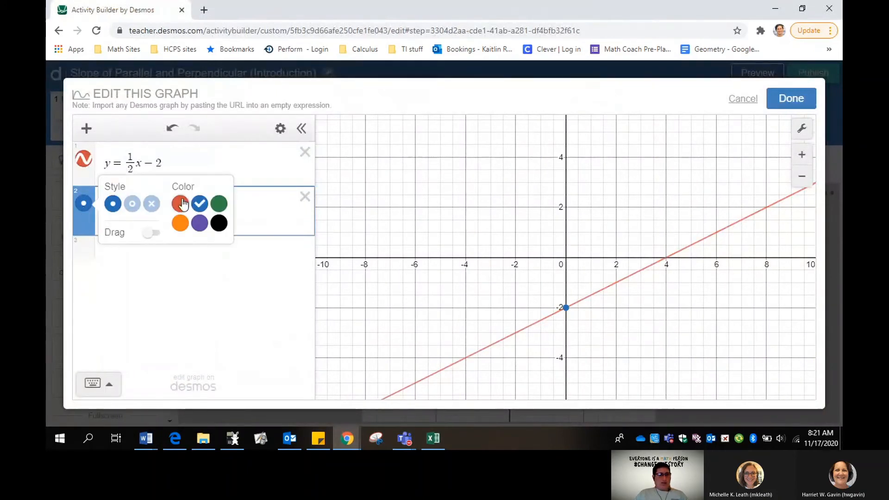
left_click(180, 203)
left_click(109, 223)
left_click(143, 228)
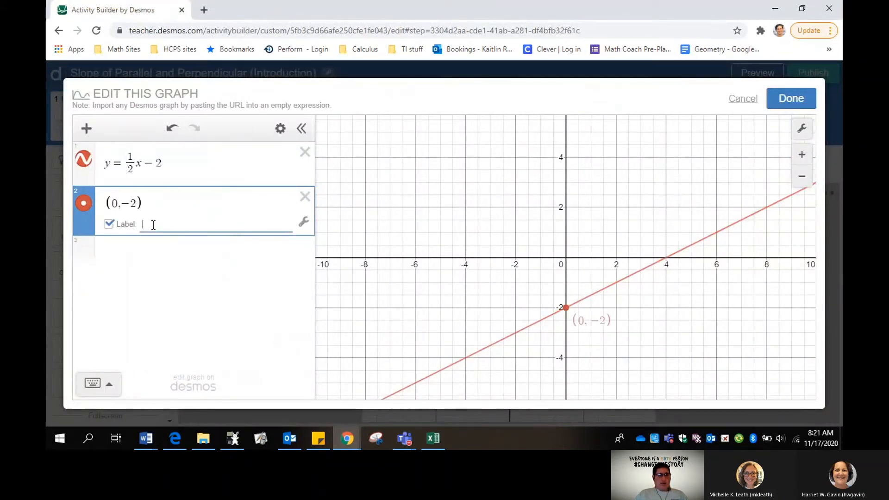
type("A")
Plot the point (4,0) on the graph, colour it red and label it B
left_click(158, 248)
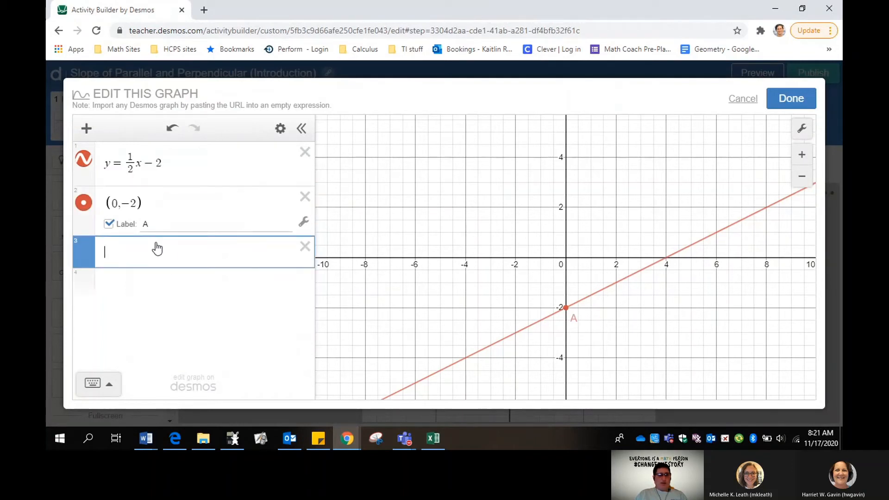
type("(")
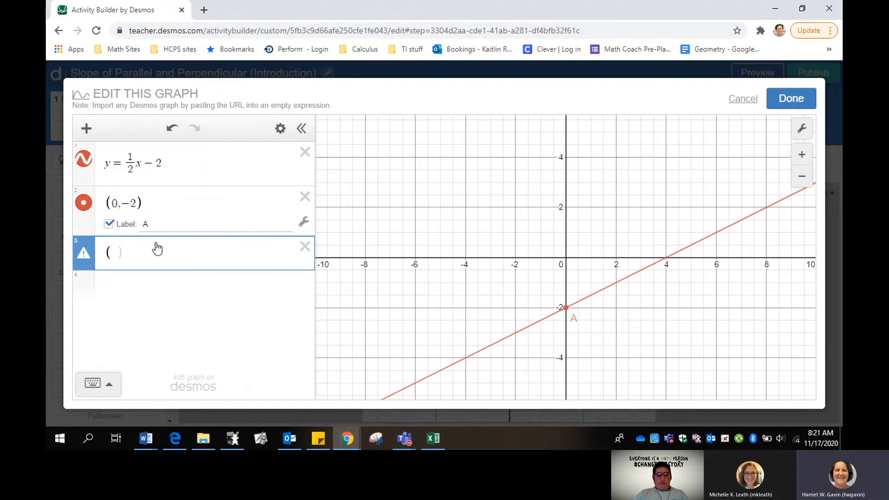
type("4,0)")
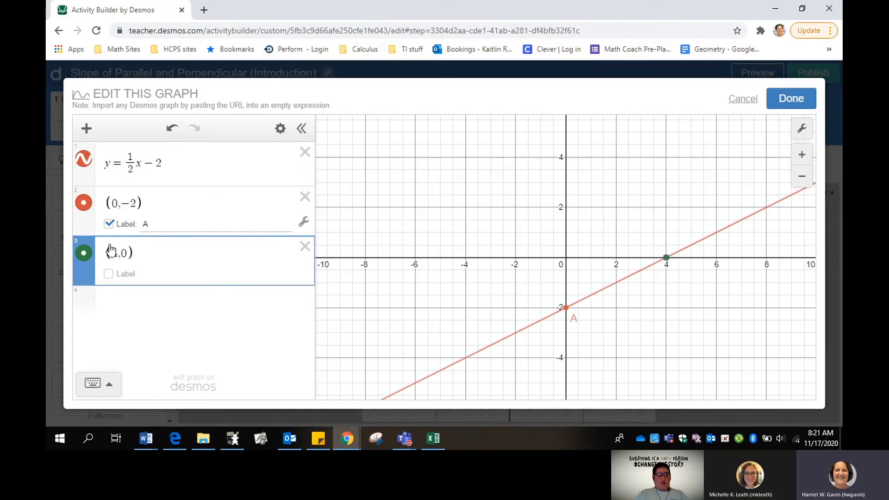
left_click(85, 253)
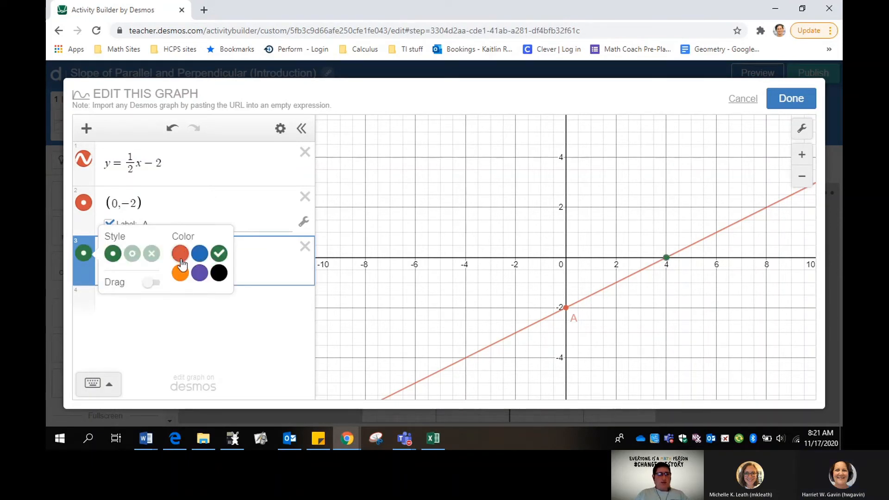
left_click(180, 253)
left_click(109, 274)
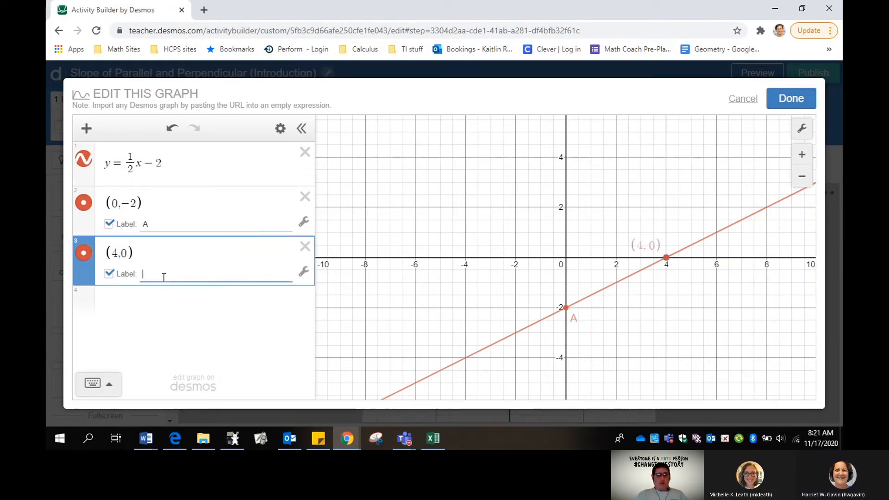
type("B")
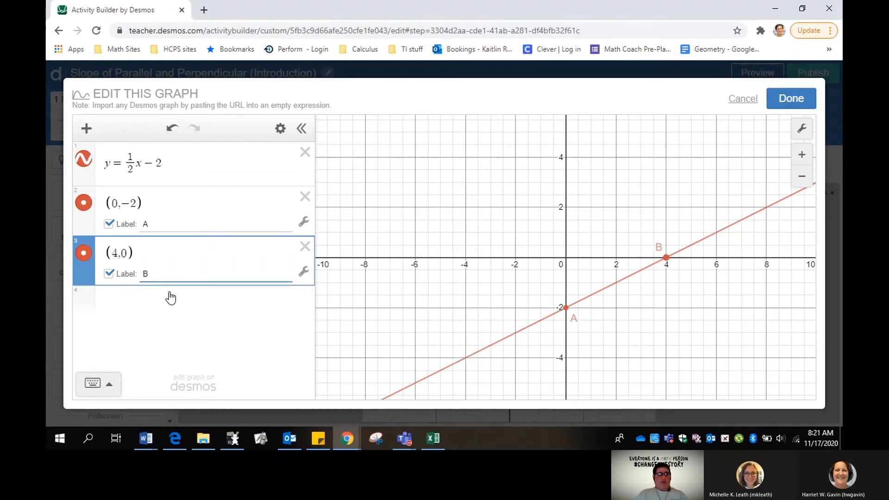
Plot the point (2,2), label it P, and save the graph to screen 5
left_click(171, 295)
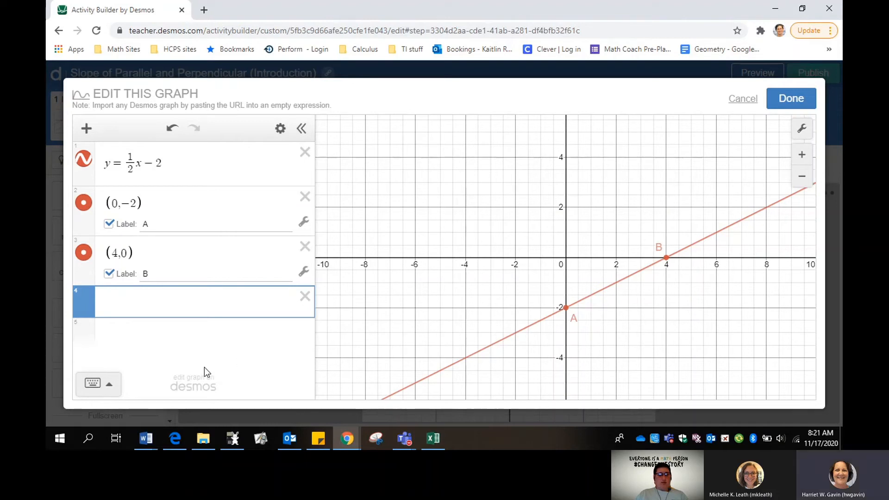
type("(2,2)")
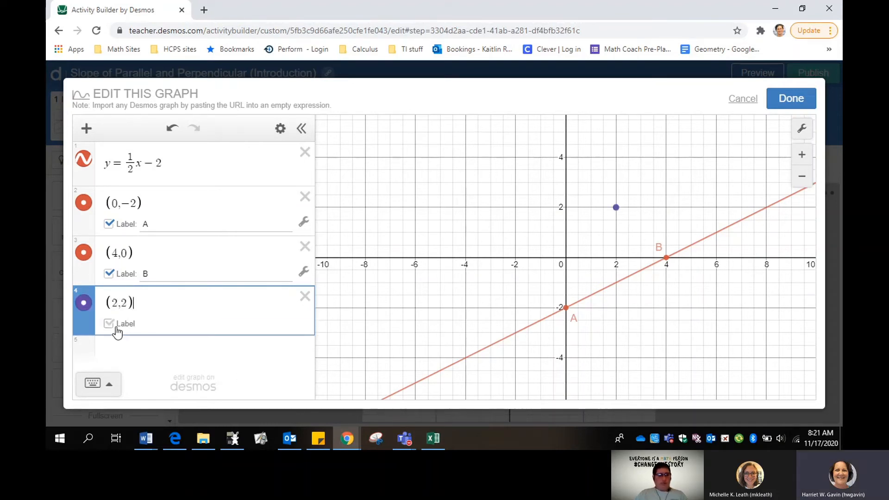
left_click(109, 324)
type("P")
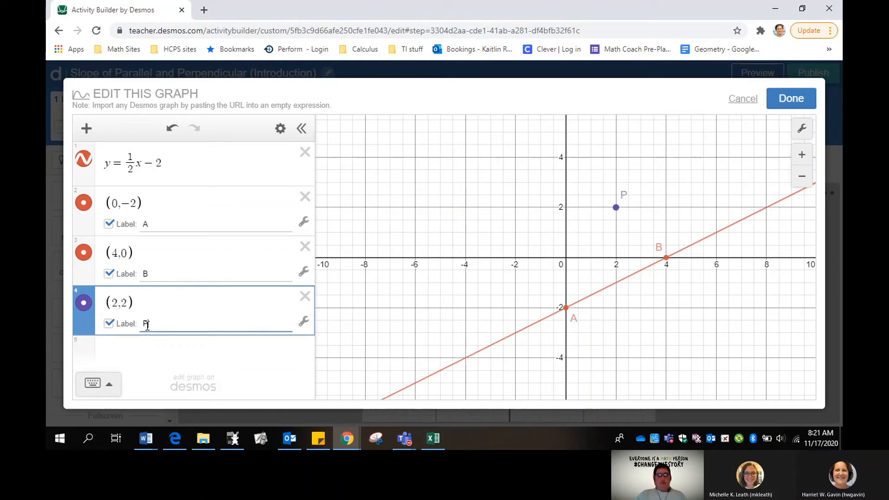
left_click(791, 98)
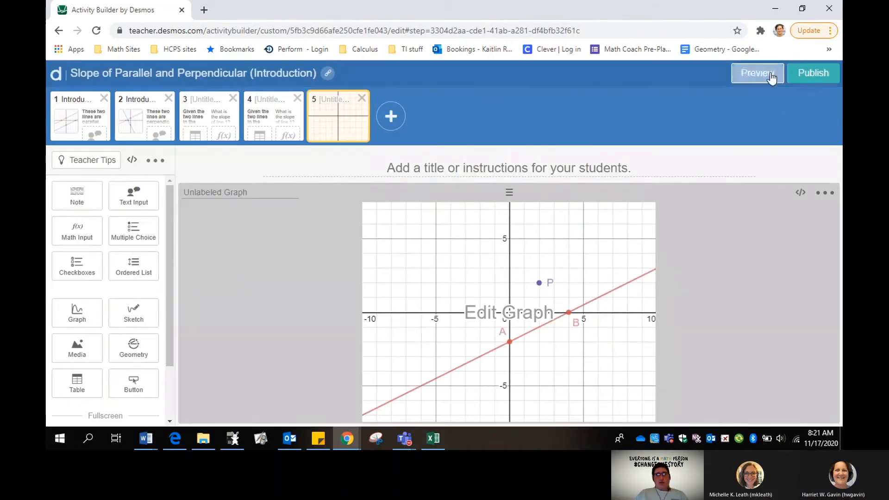
Preview screen 5 as a student, close the preview, and title the screen "Graphing Parallel Lines"
left_click(769, 75)
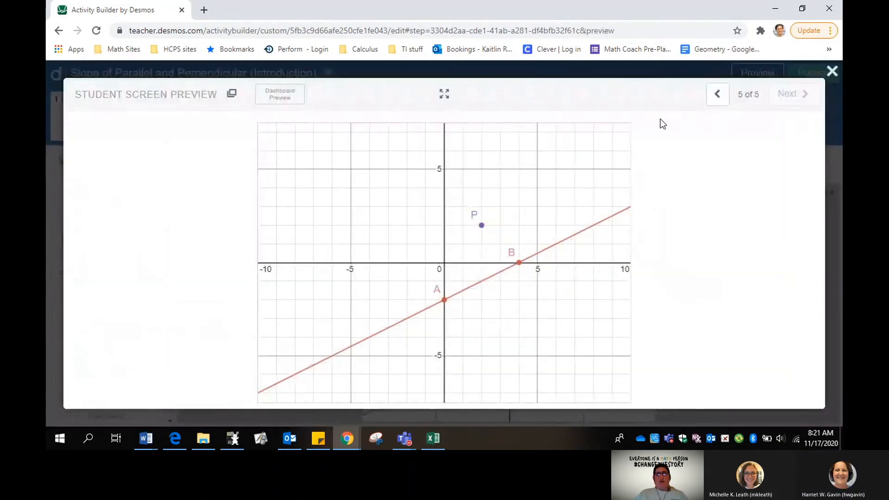
left_click(832, 71)
left_click(498, 168)
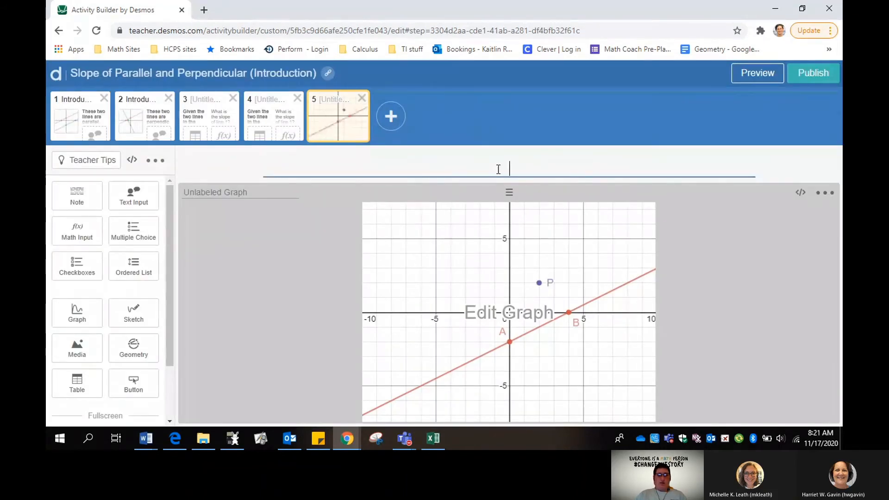
type("Graphing Parallel Lines")
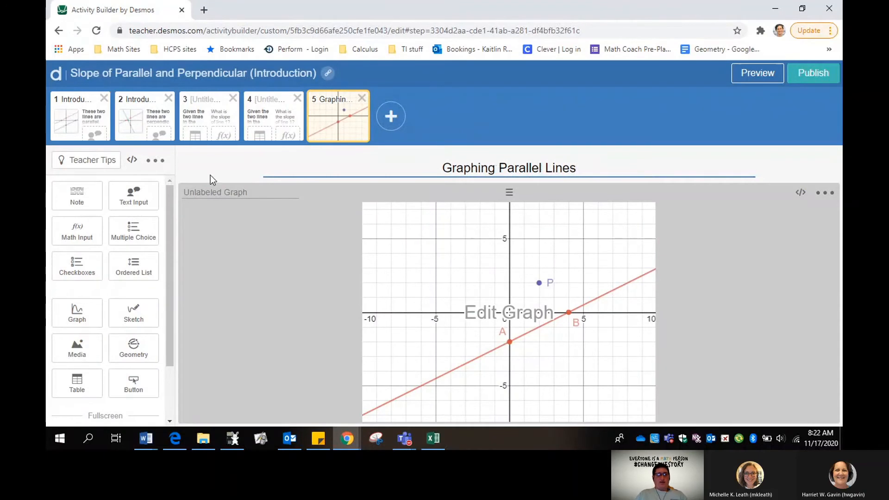
Add a Note beside the graph reading "Given" followed by \overline{AB} formatted as math
left_click(77, 193)
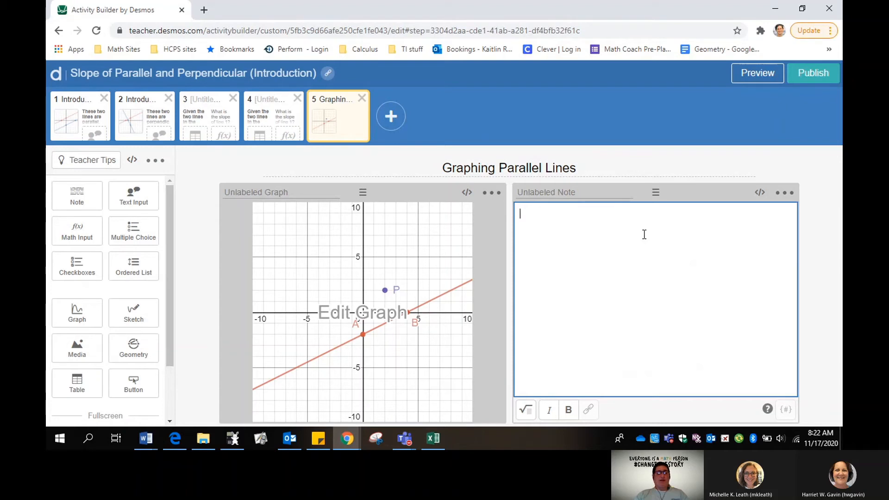
type("Given")
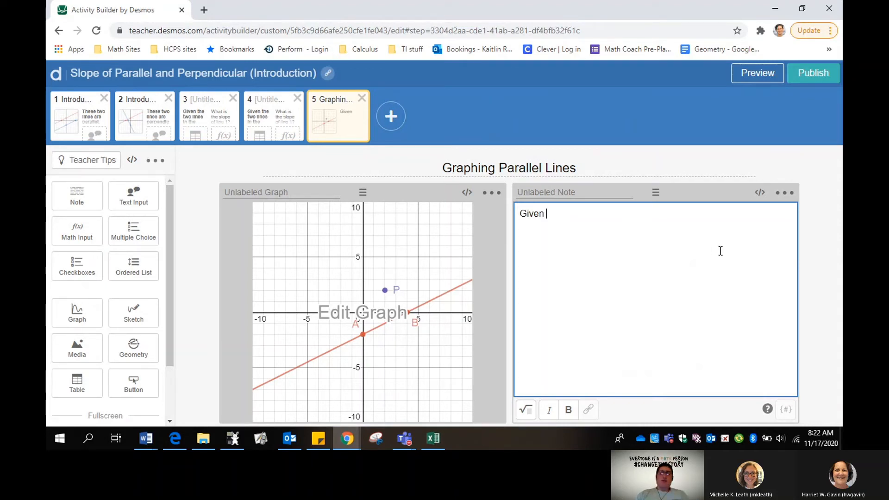
type("\\overline")
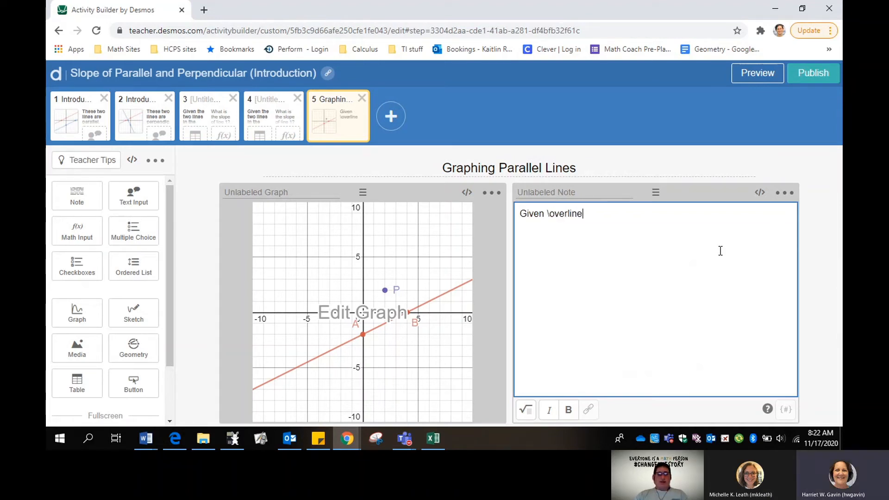
type("{AB}")
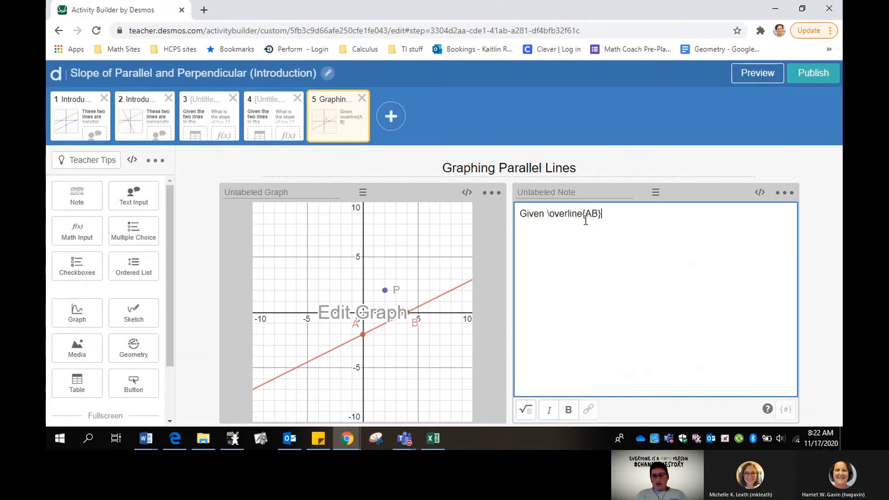
left_click_drag(601, 214, 548, 217)
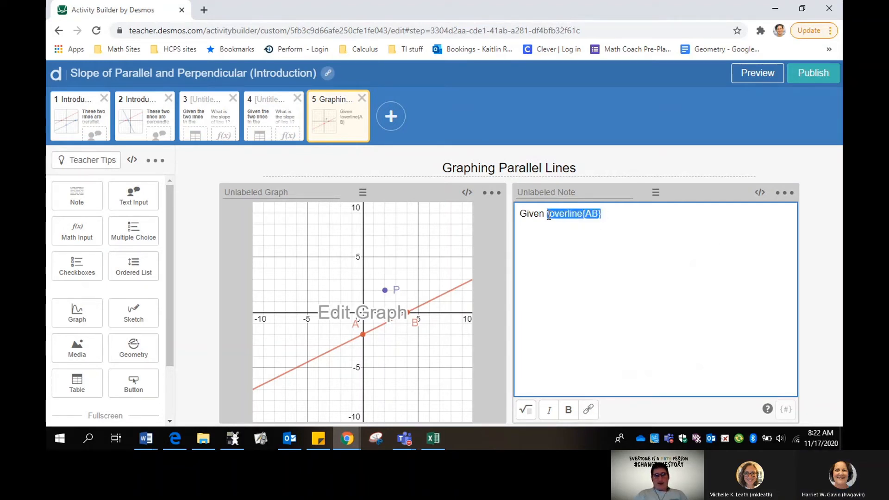
left_click(525, 410)
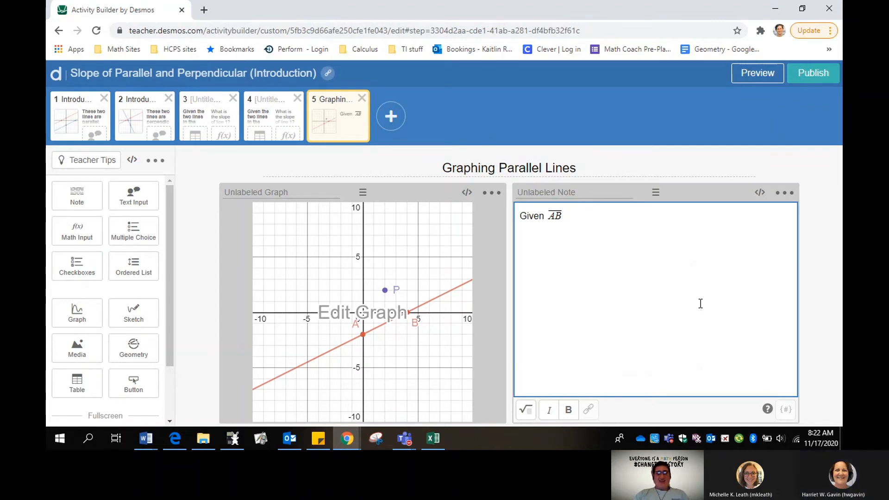
type("and point P")
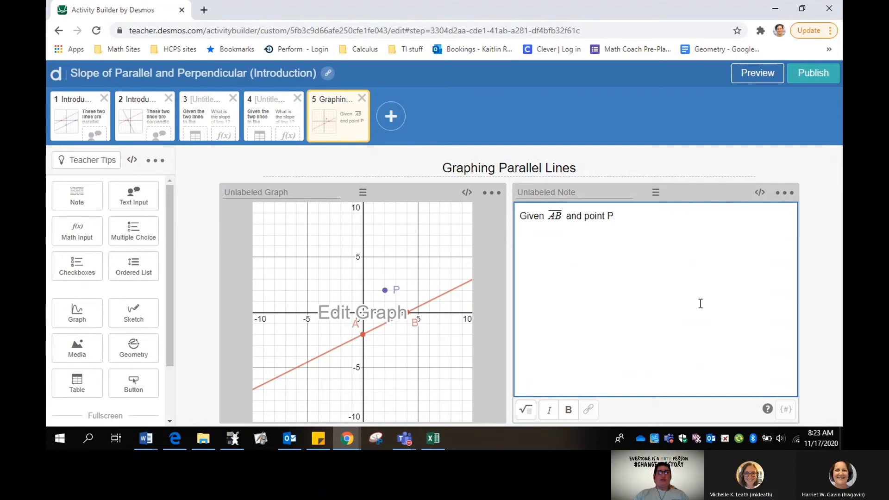
key("BackSpace")
key("BackSpace")
key("BackSpace")
key("BackSpace")
key("BackSpace")
key("BackSpace")
key("BackSpace")
key("BackSpace")
key("BackSpace")
key("BackSpace")
key("BackSpace")
key("BackSpace")
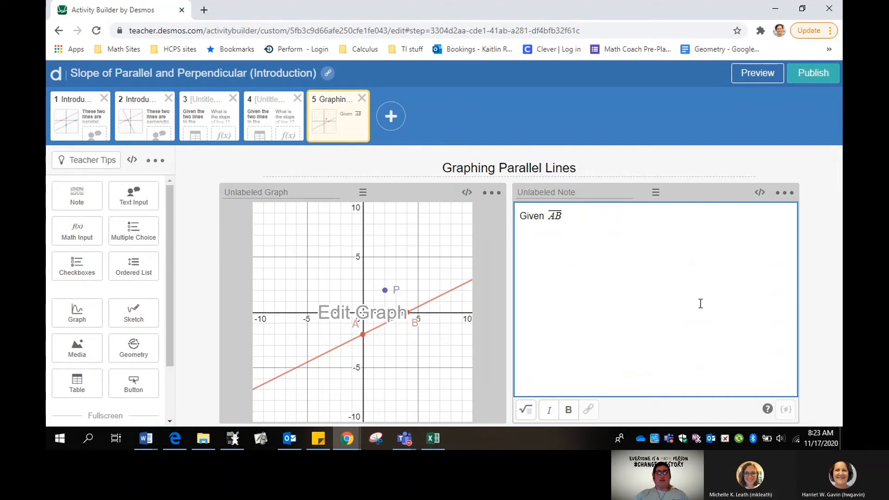
Continue the note after the overlined AB with ", plo" and convert the graph component to a Sketch
type(",")
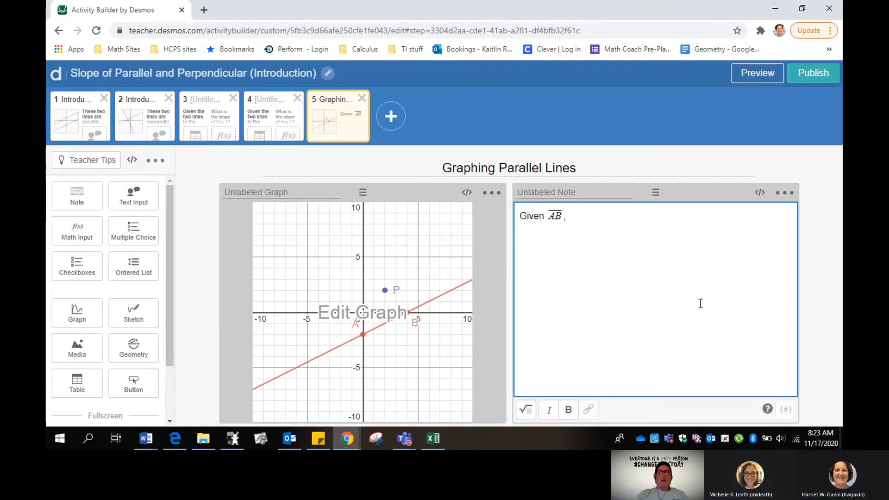
type("plo")
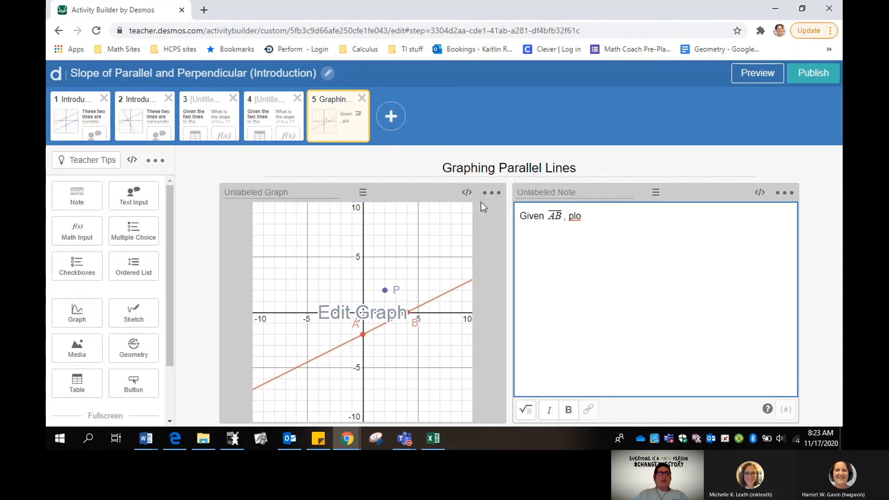
left_click(493, 198)
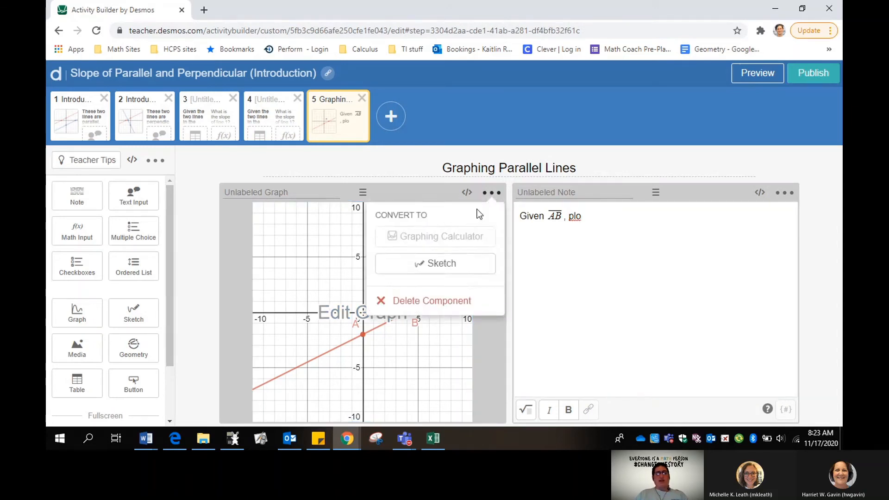
left_click(454, 267)
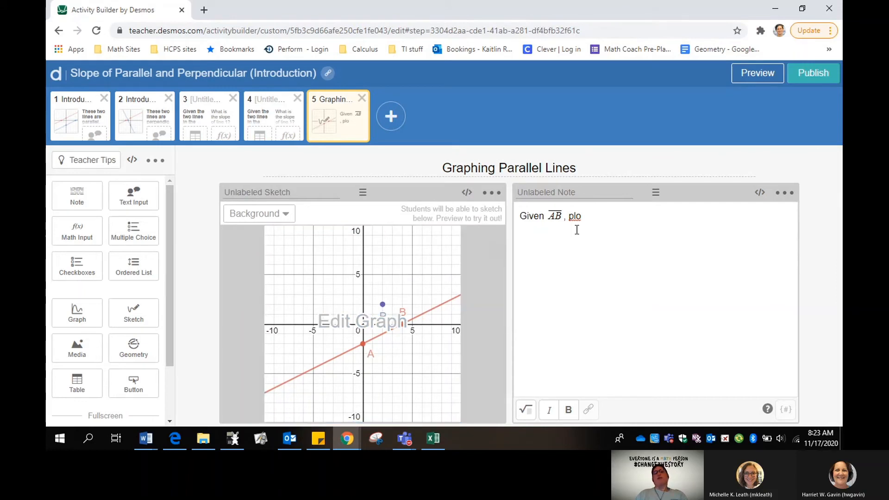
Continue the note's sentence with "plot at least 2 points to create a line that is parallel to"
left_click(583, 221)
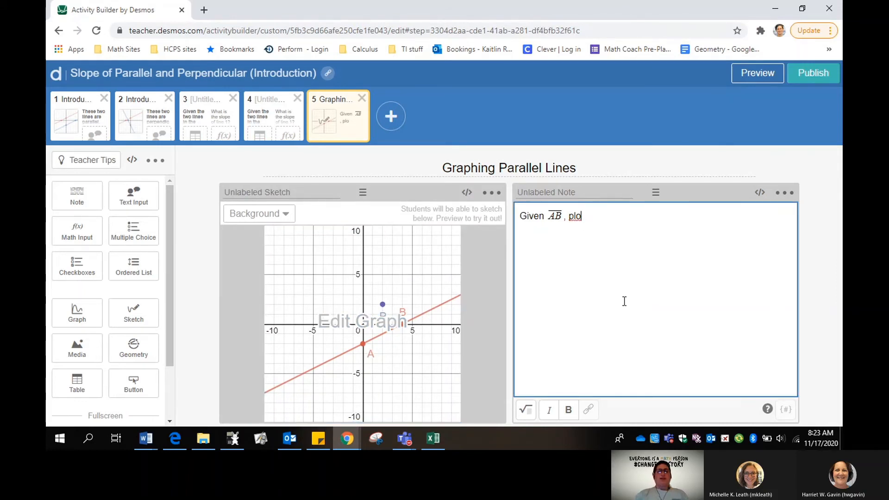
type("t a")
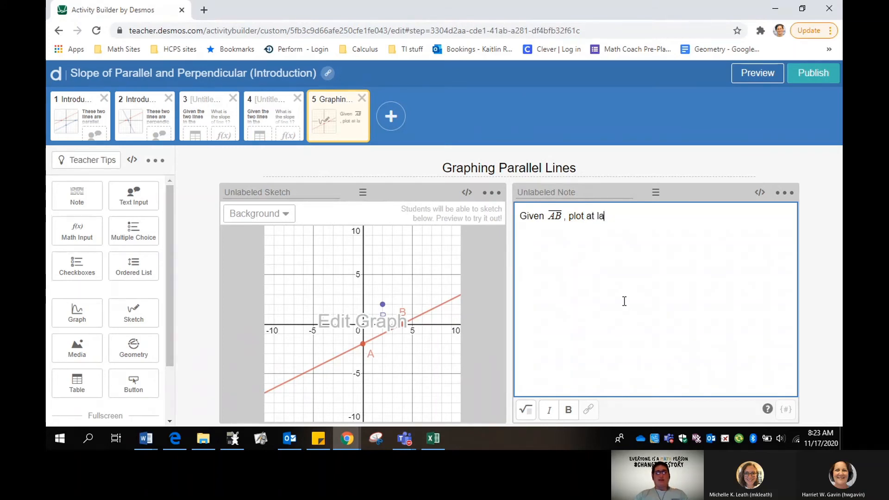
key("BackSpace")
type("east 2 points")
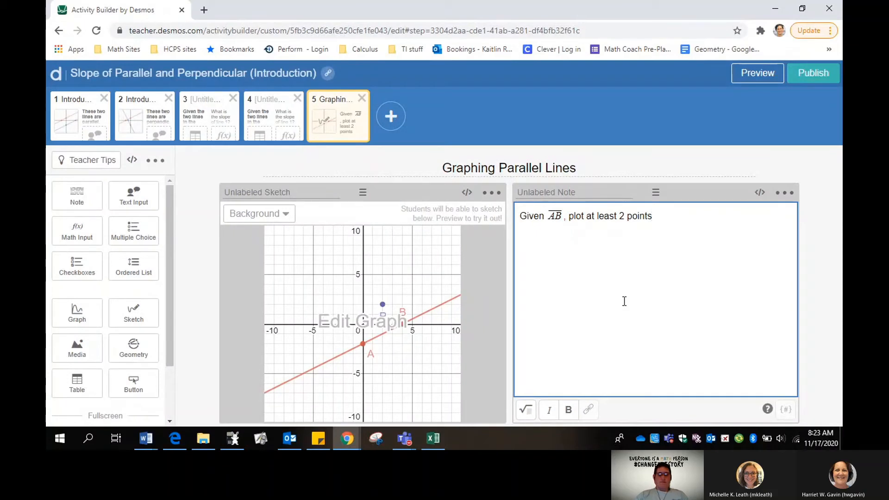
type(" t")
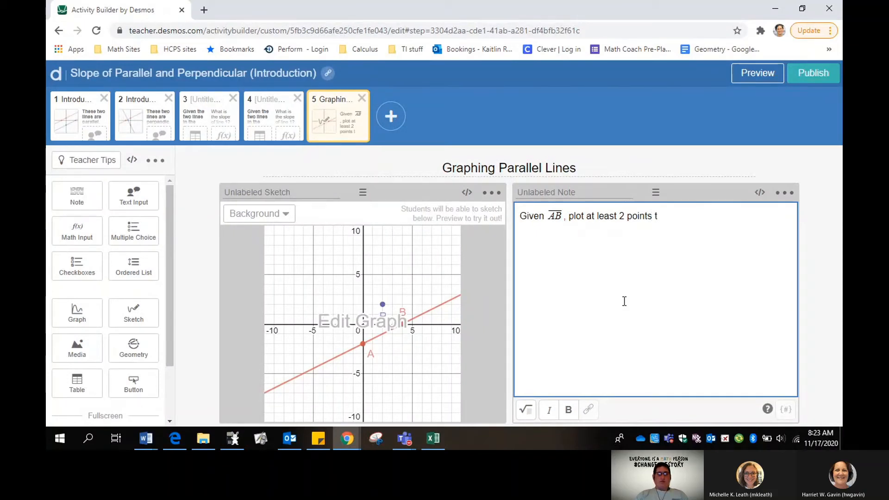
type("o create a lin")
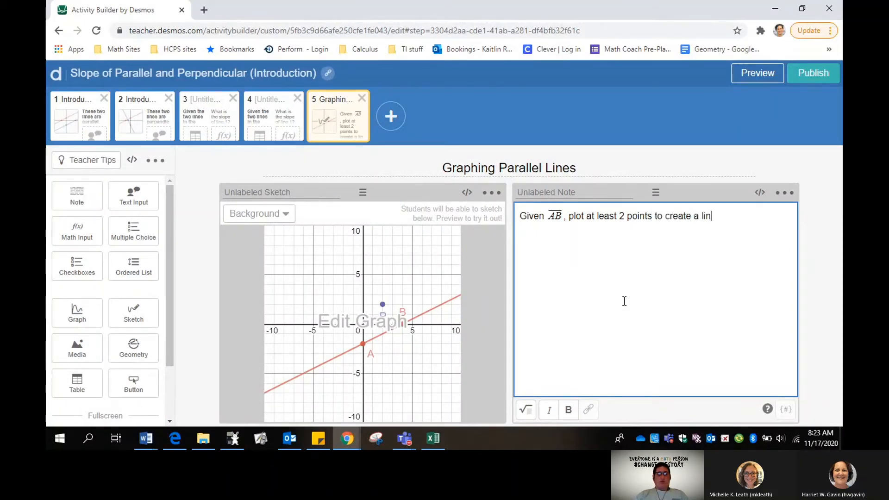
type("e that is parallel to ")
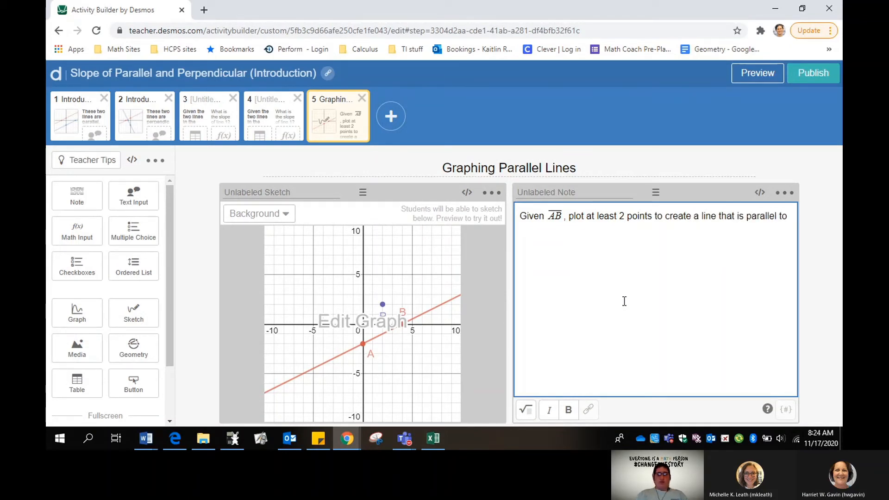
Add \overline{AB} at the end of the note and format it as math
type("\\overline")
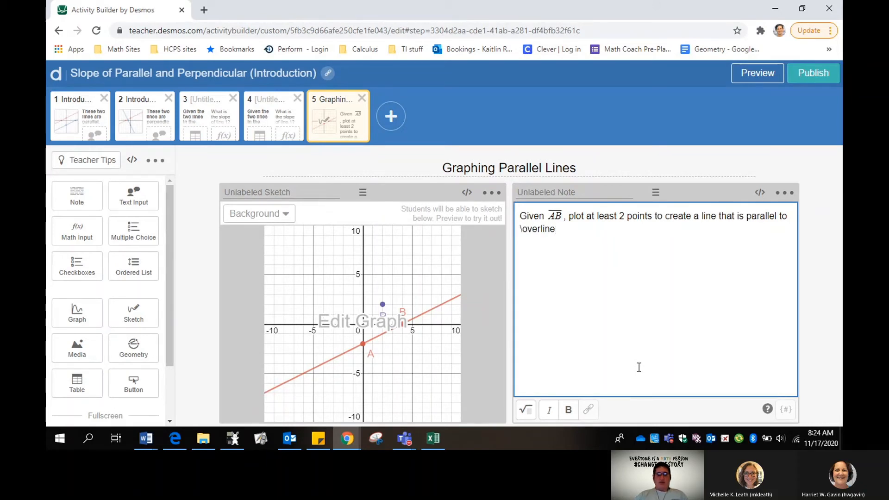
type("{AB}")
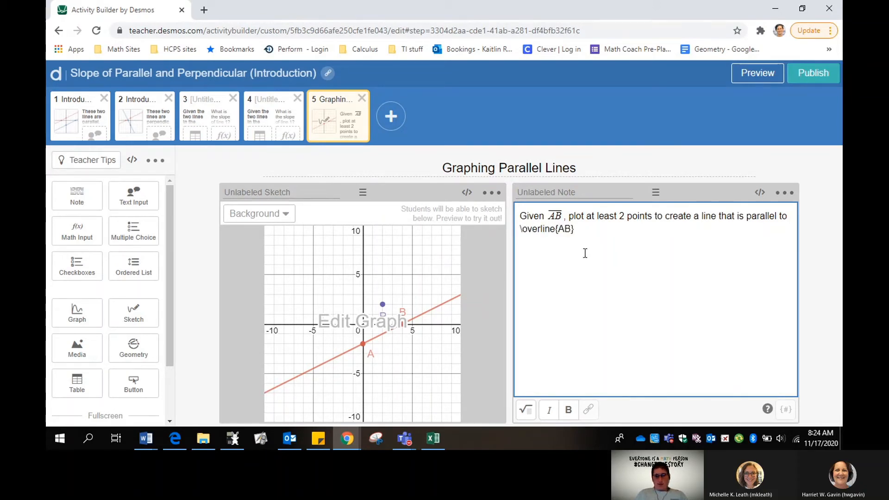
triple_click(550, 227)
left_click_drag(587, 229, 516, 237)
left_click(526, 409)
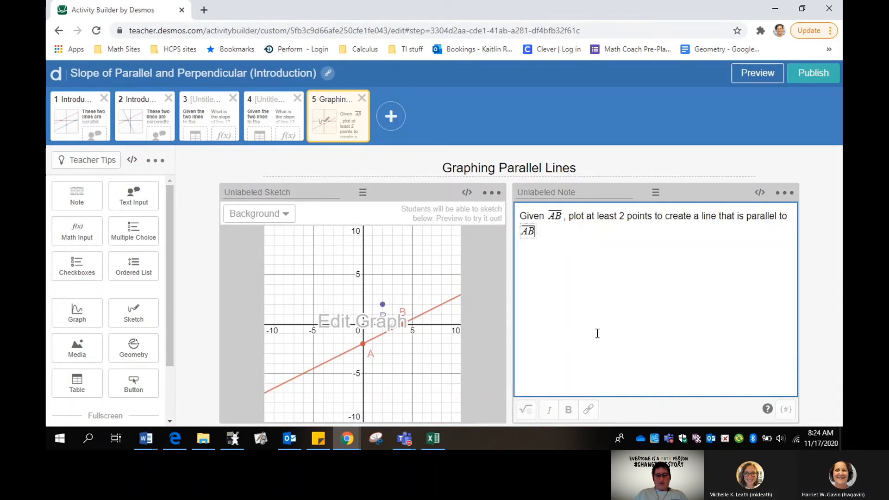
Finish the note's sentence after the second overlined AB with "and goes through point P."
left_click(559, 237)
type("and ")
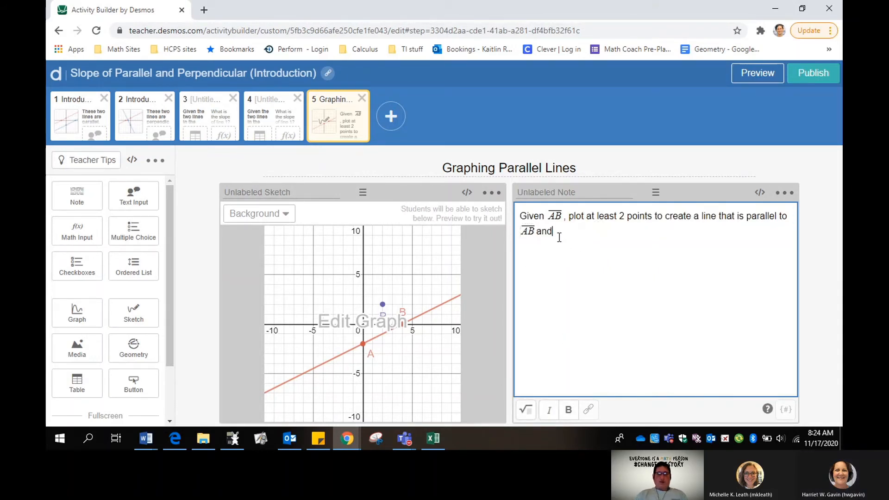
type("goes through ")
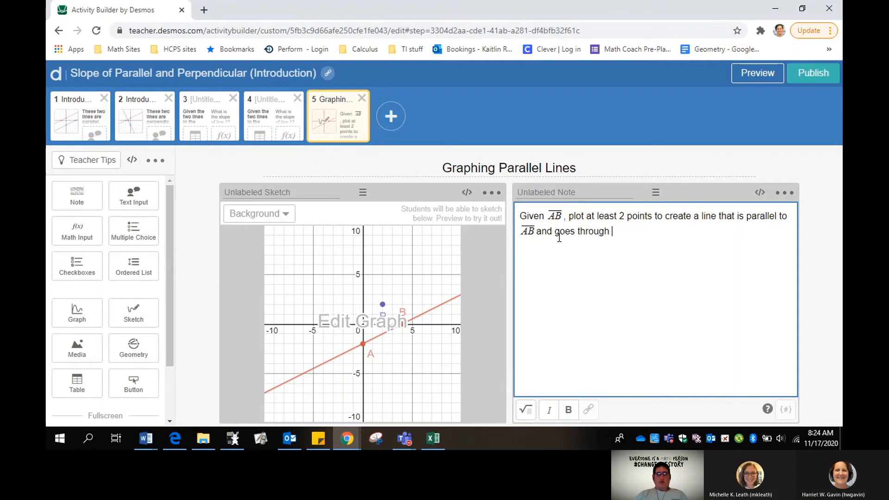
type("point P")
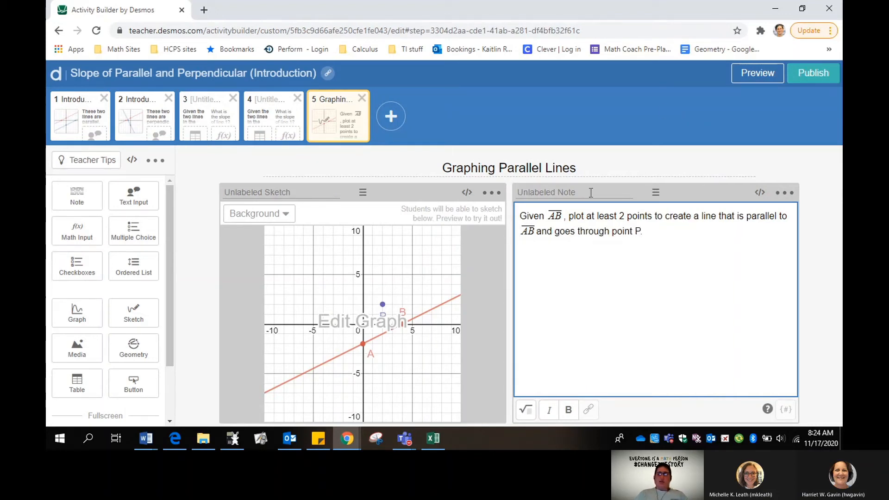
type(".")
Preview screen 5 as a student, sketch points at about (4,3), (6,4), (8,5) and (10,6), and close the preview
left_click(756, 74)
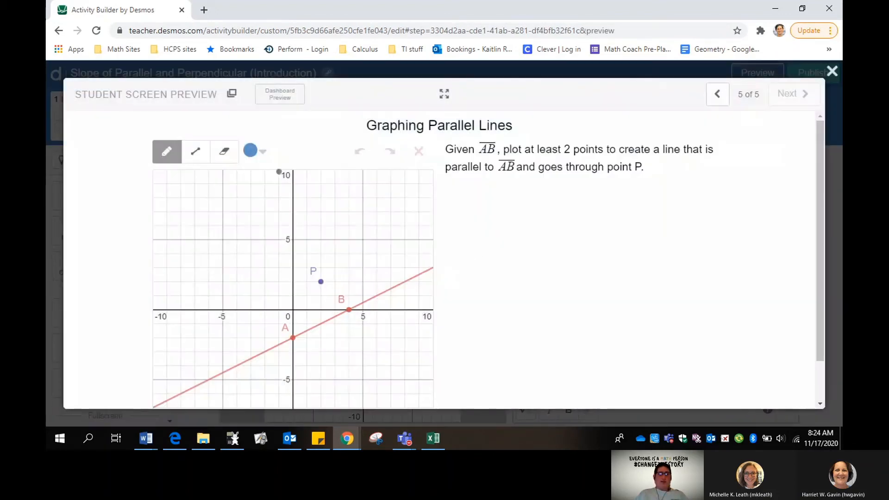
left_click(348, 268)
left_click(376, 252)
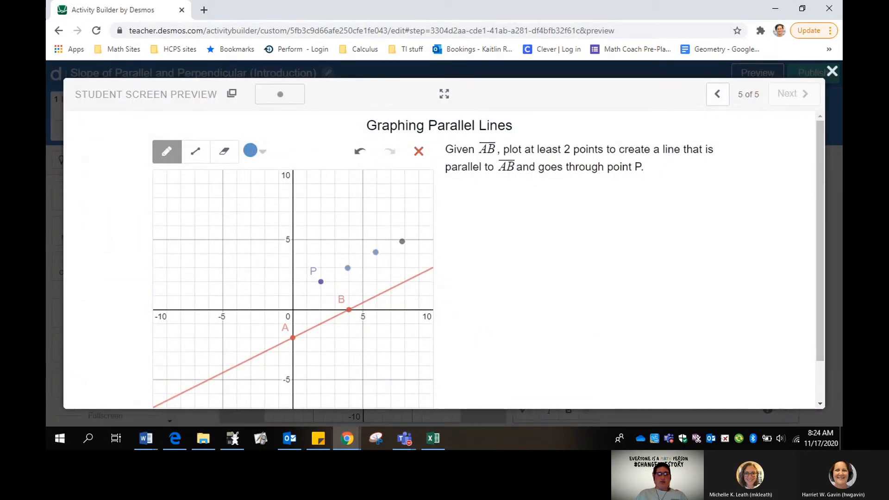
left_click(404, 239)
left_click(431, 226)
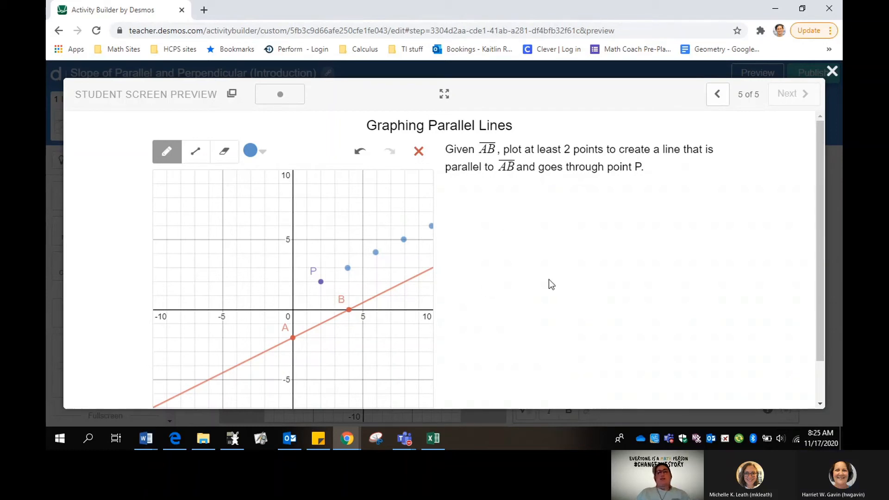
left_click(823, 71)
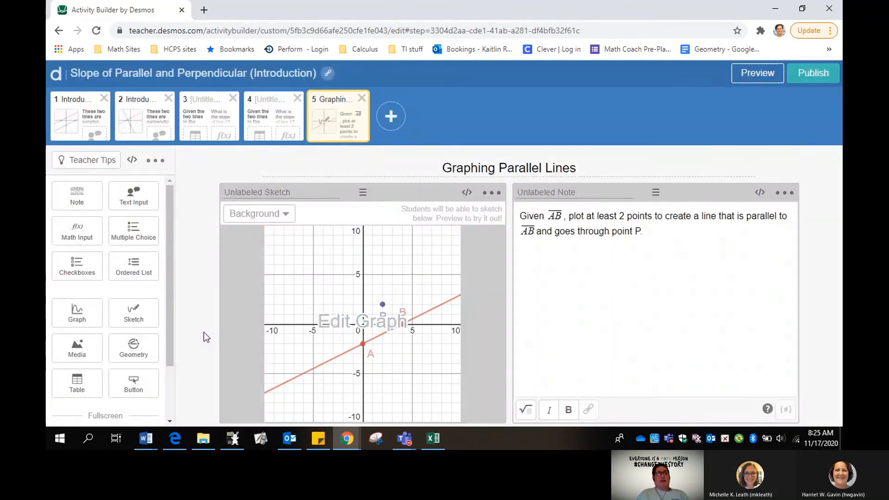
Add a Button component below the note labelled "See Parallel Line" and check it in the student preview
left_click(134, 391)
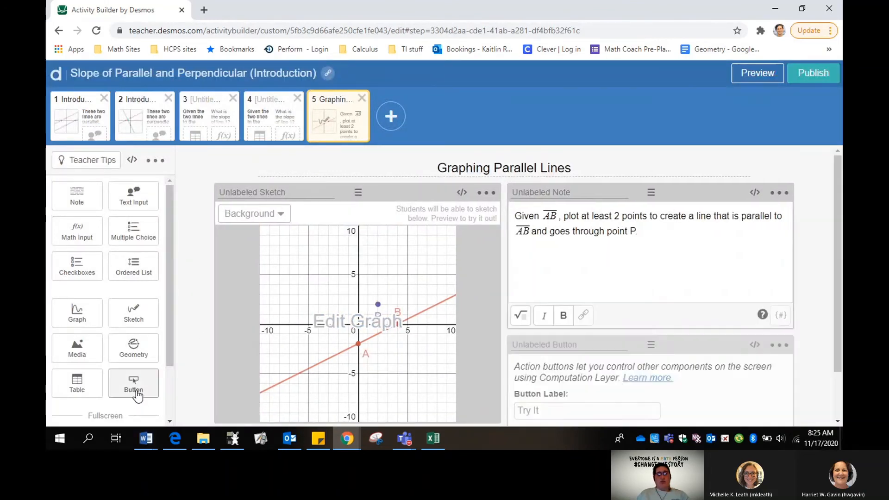
scroll(504, 396, "down", 1)
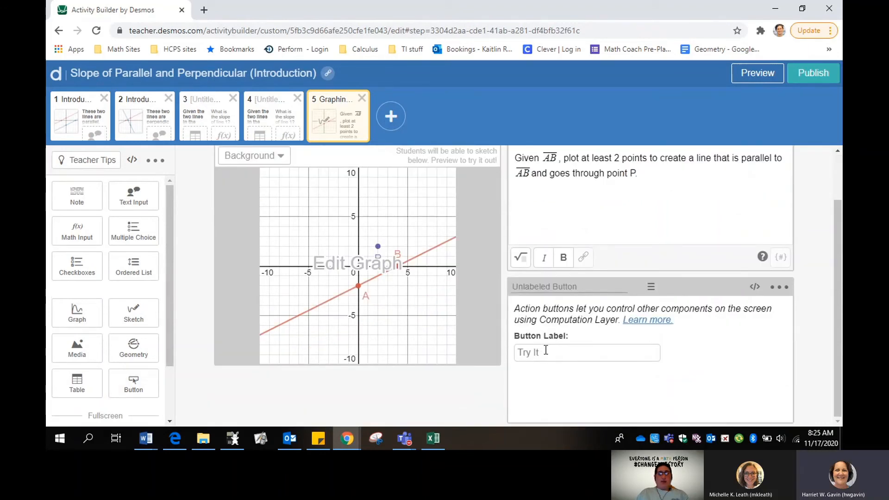
left_click(545, 355)
type("See")
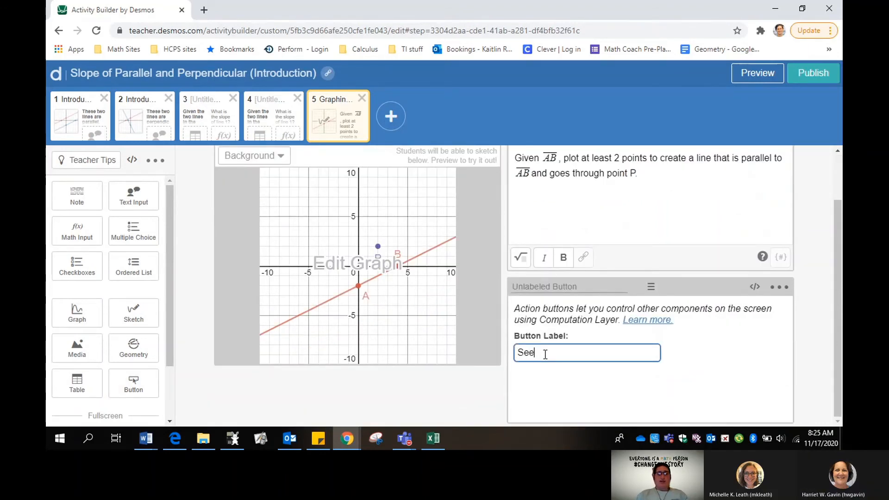
type(" Parallel Line")
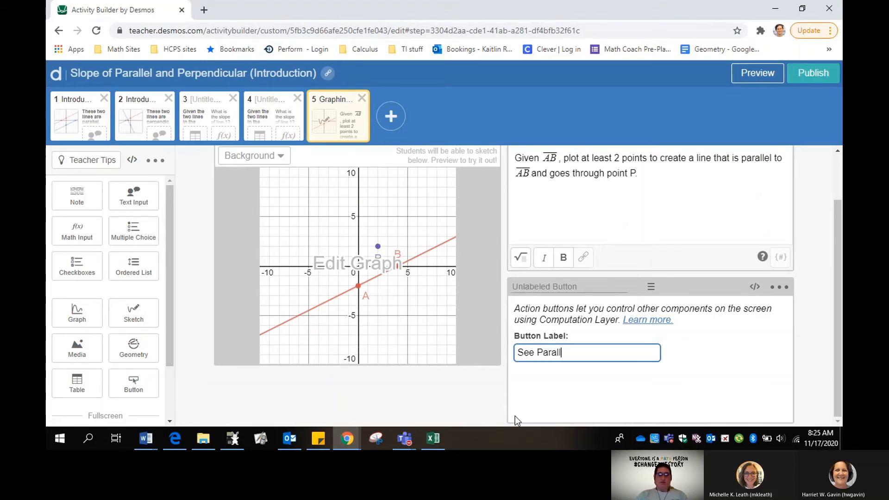
left_click(762, 73)
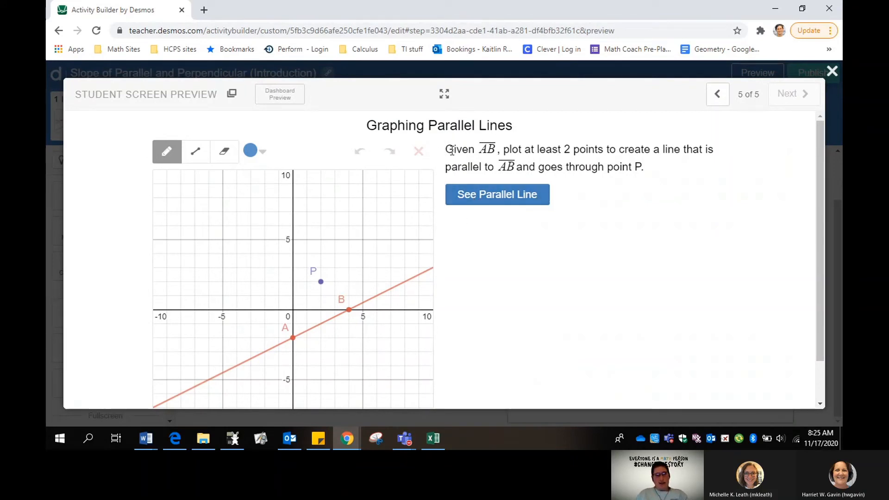
left_click(832, 71)
Insert a blank line above the note's text and make the word "Given" bold
left_click(516, 215)
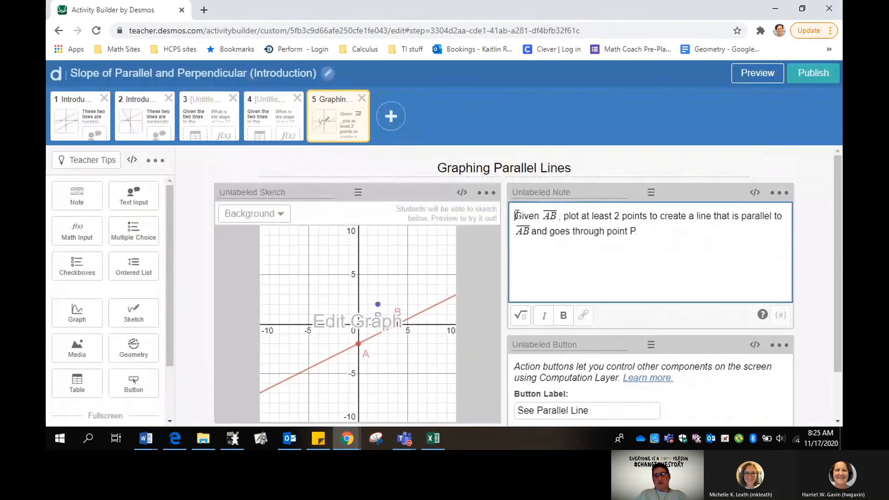
key("Return")
left_click_drag(649, 244, 617, 243)
key("ctrl+a")
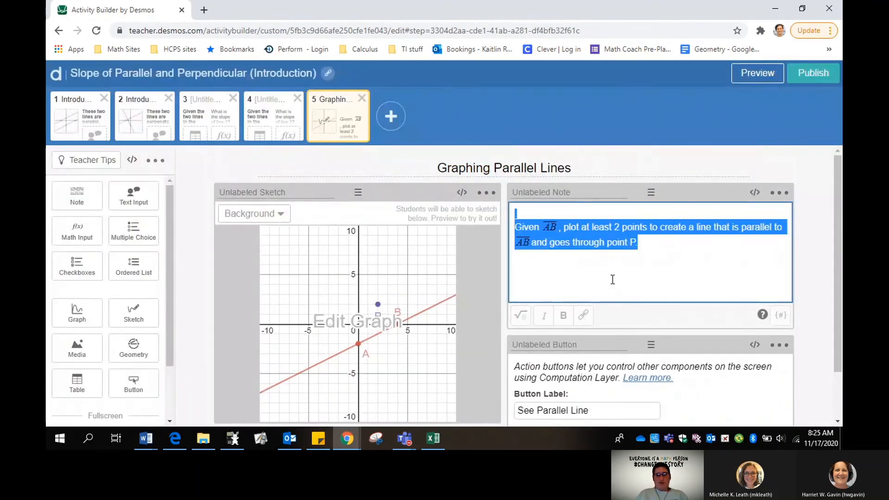
double_click(530, 227)
left_click(563, 315)
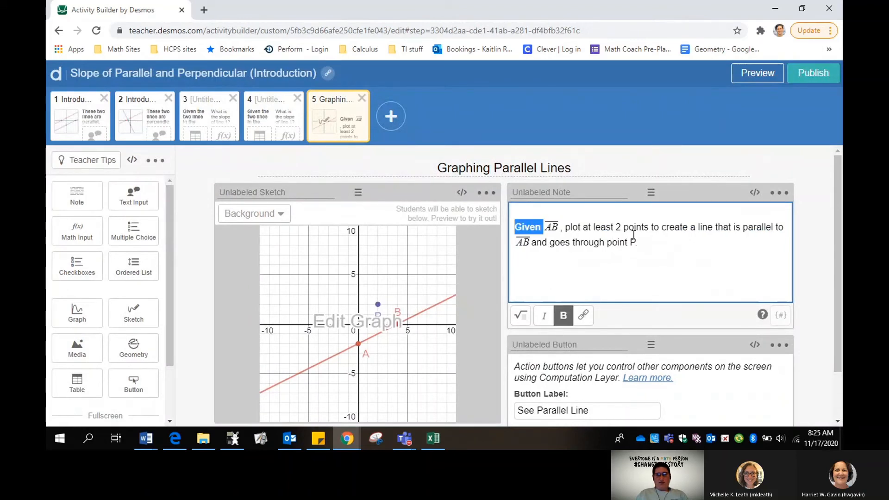
Bold the note's remaining wording on both sides of the second overlined AB and check it in the student preview
left_click(569, 227)
left_click_drag(569, 227, 787, 228)
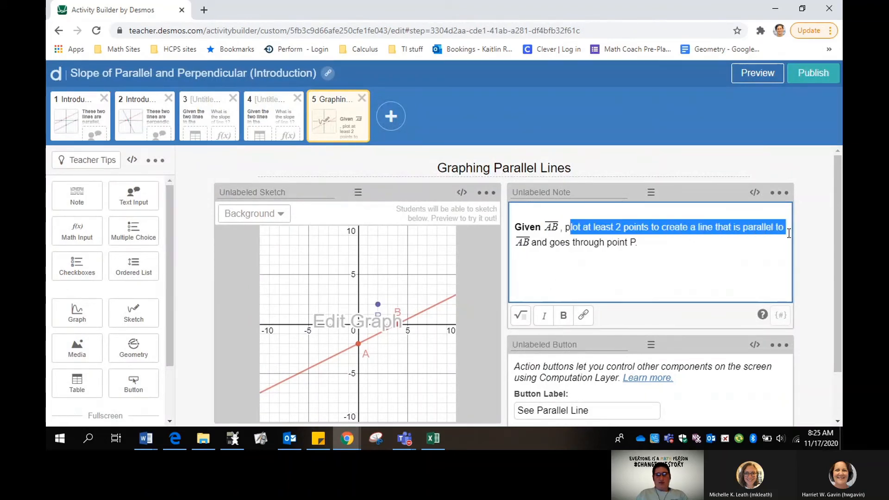
left_click(564, 324)
left_click_drag(684, 243, 578, 241)
left_click(563, 315)
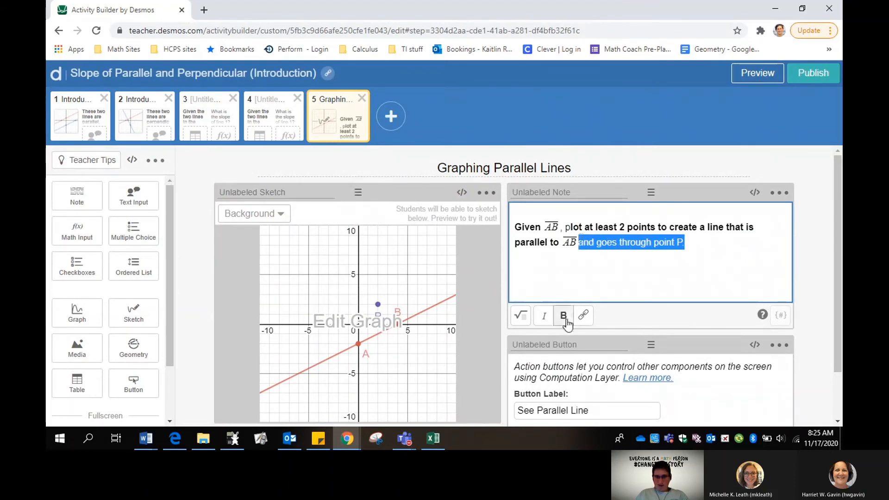
left_click(747, 73)
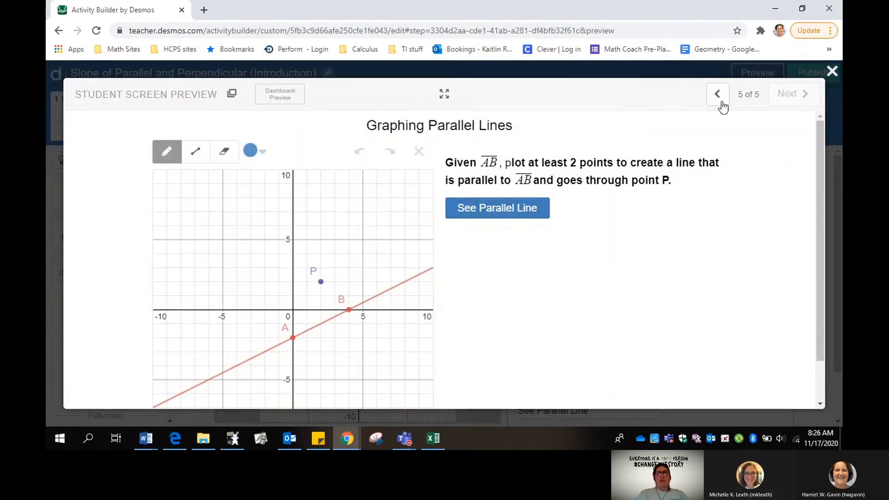
left_click(832, 73)
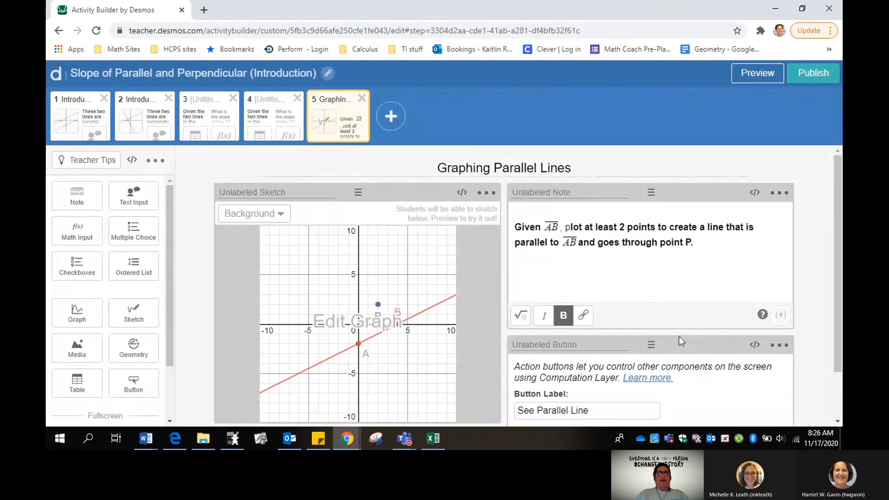
Add the line y = 1/2x + 1 to the sketch's background graph, save it, and check the screen in the student preview
left_click(410, 355)
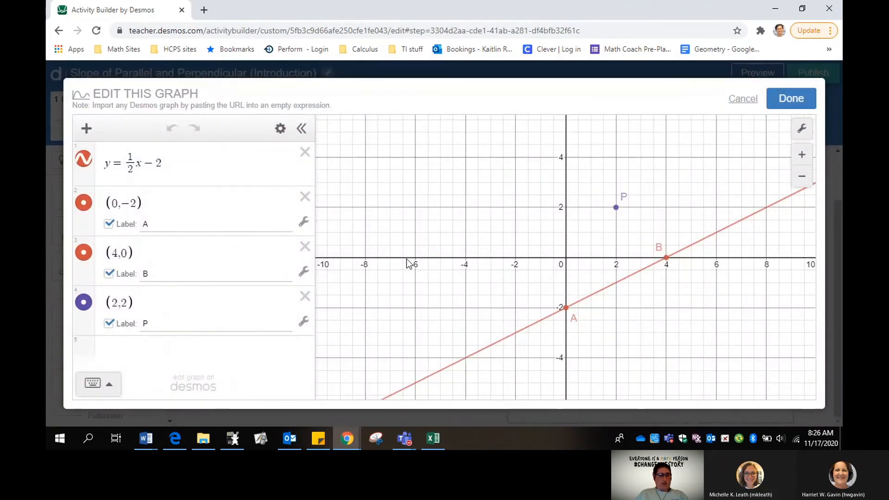
left_click(211, 353)
type("y")
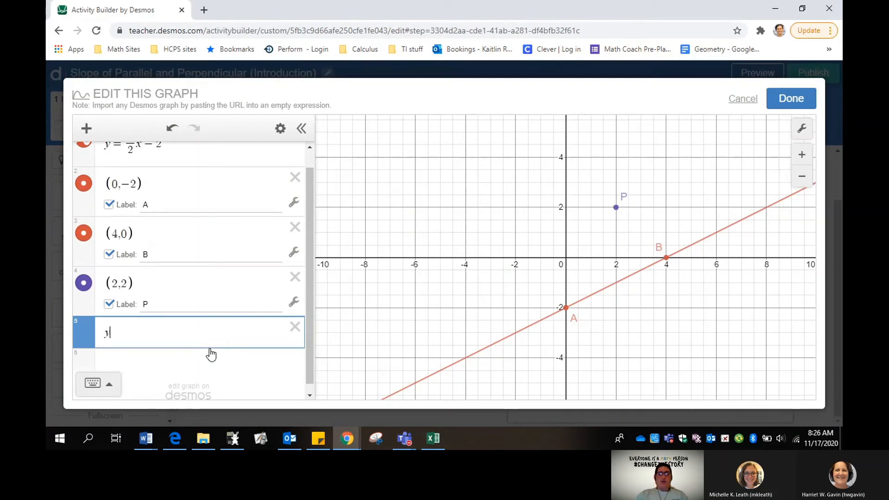
type("=1.2")
key("BackSpace")
key("BackSpace")
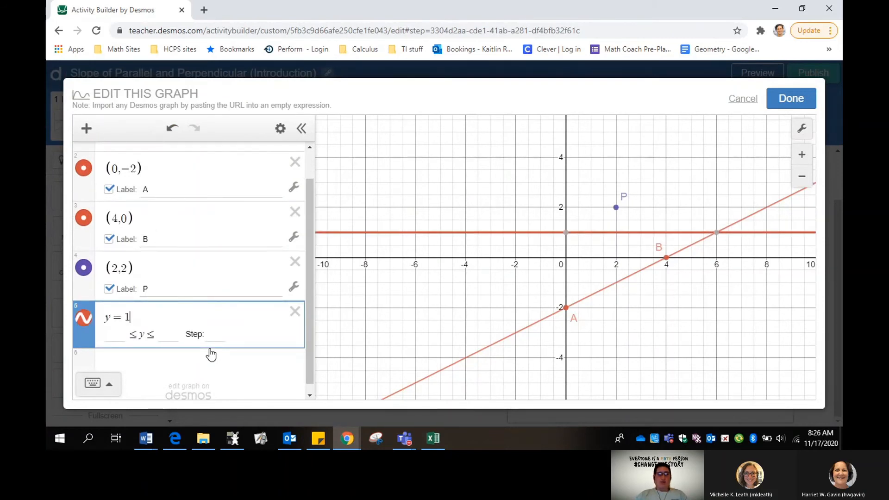
type("/2")
key("Right")
type("x ")
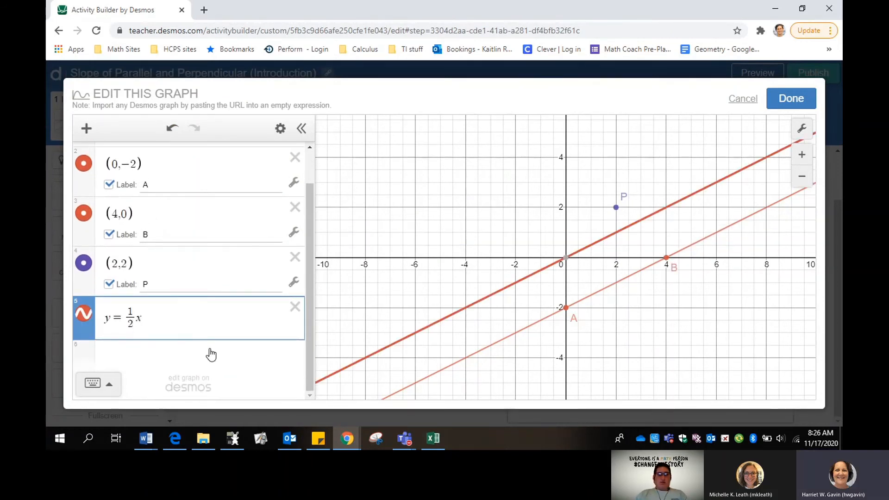
type("+ 1")
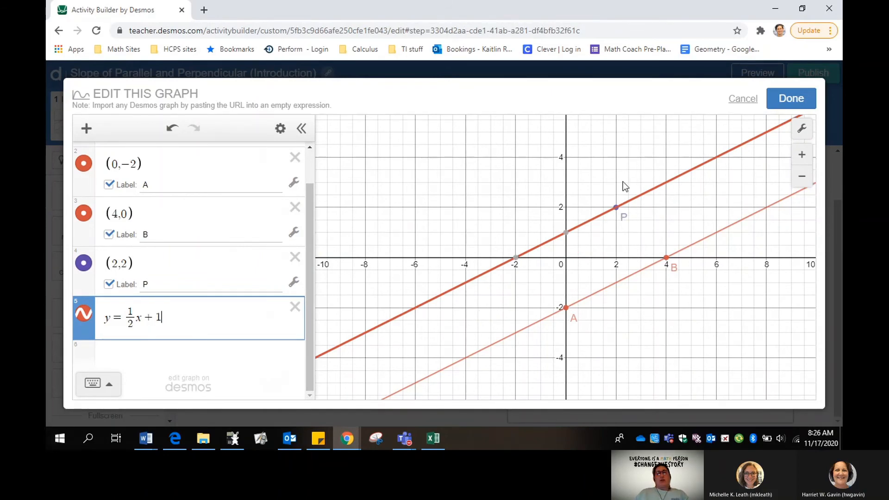
left_click(788, 97)
left_click(759, 73)
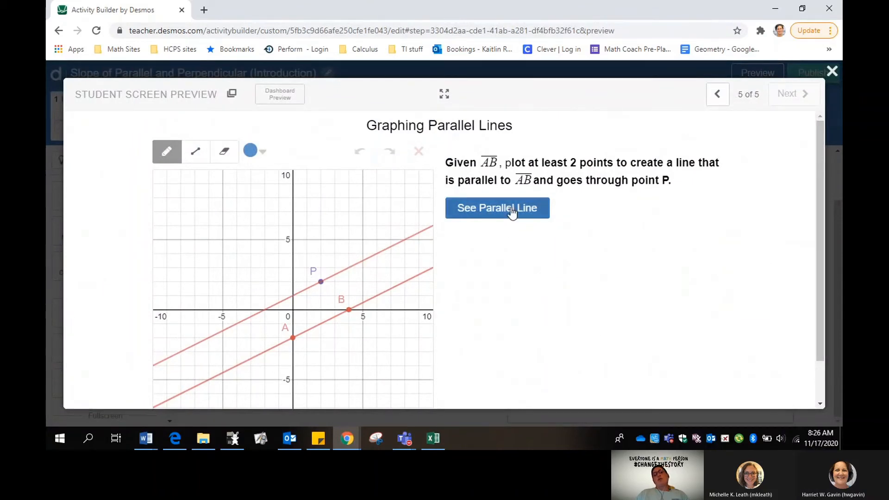
left_click(831, 71)
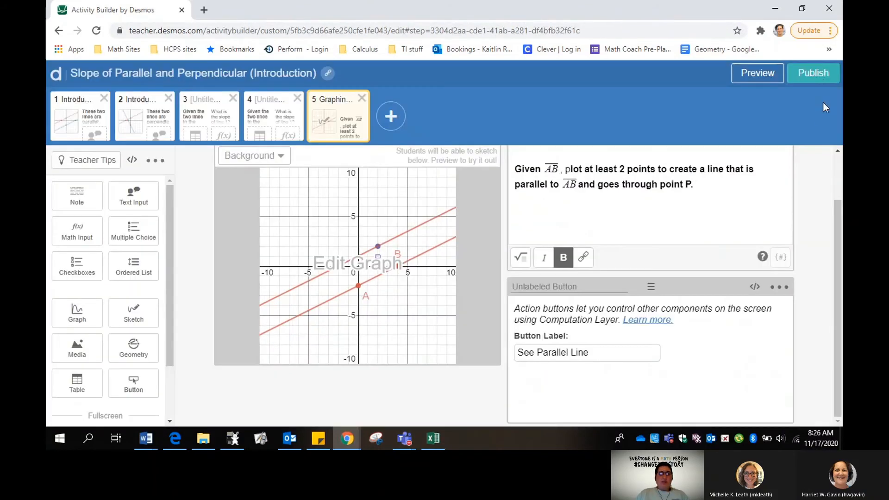
Add the restriction {P=1} to the line y = 1/2x + 1 in the sketch's background graph and save the graph
left_click(410, 326)
scroll(203, 362, "down", 1)
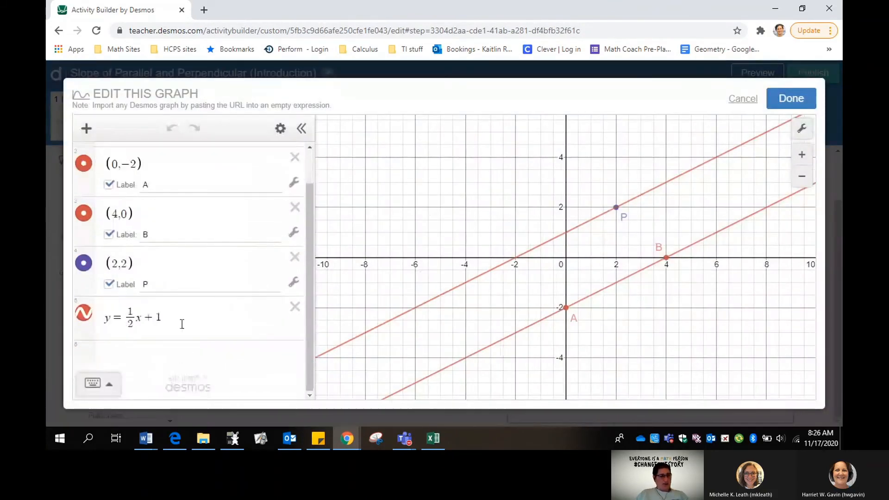
left_click(177, 318)
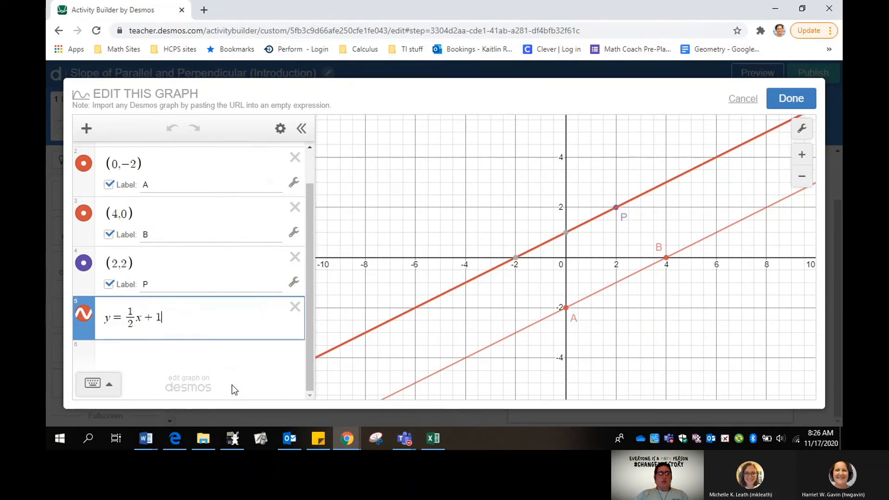
type("{P=1")
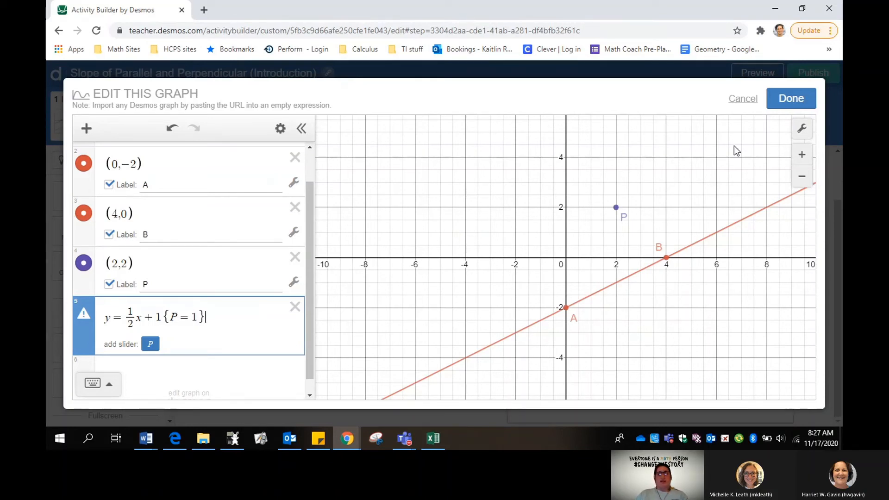
left_click(793, 103)
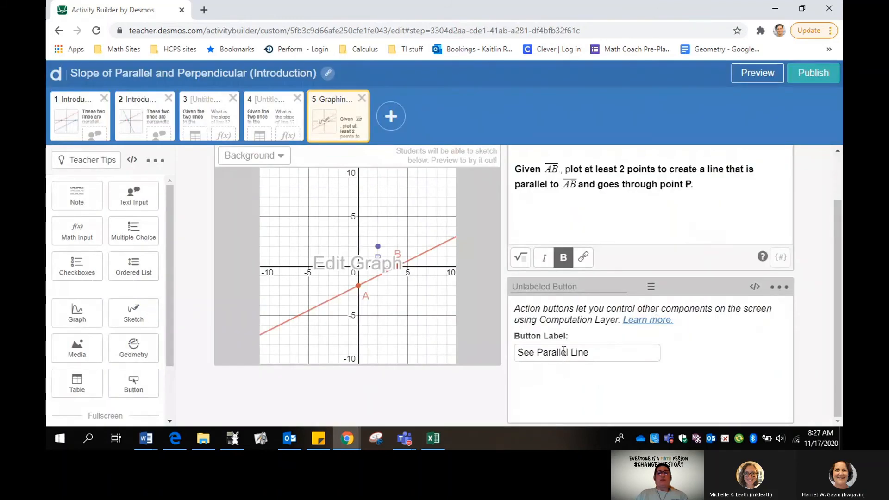
Name the button component ParallelButton
left_click(543, 287)
type("Pa")
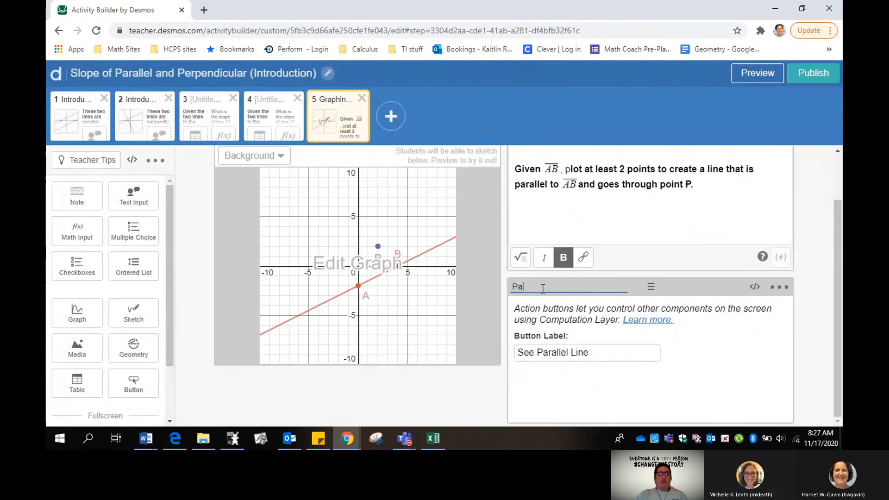
type("rallelButton")
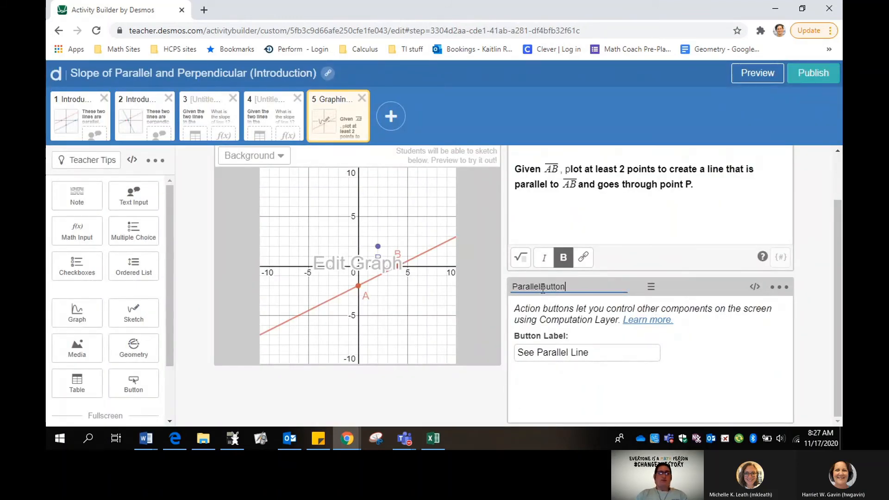
Start the sketch's computation layer script with number(`P`): when ParallelButton.pressCount>0
scroll(407, 298, "up", 2)
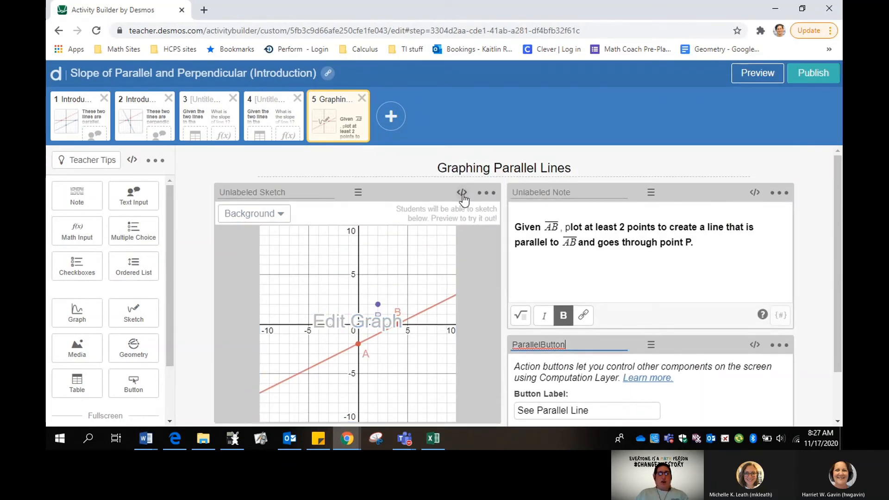
left_click(462, 193)
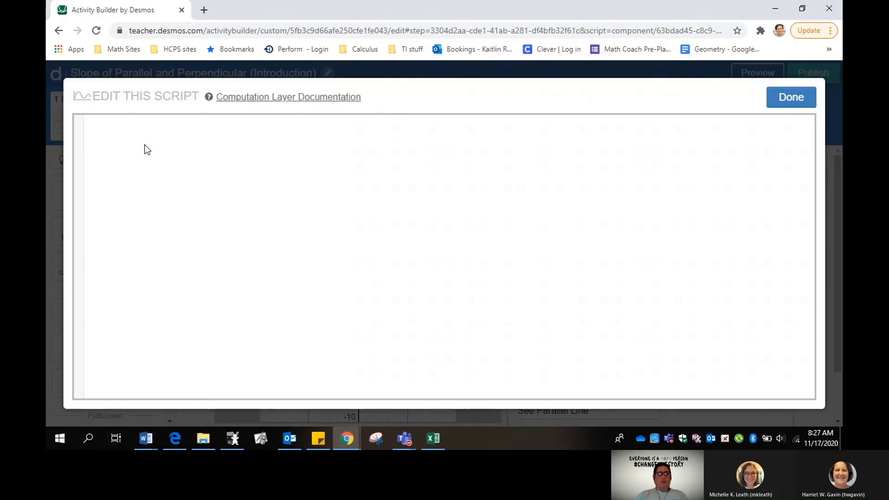
type("n")
key("Return")
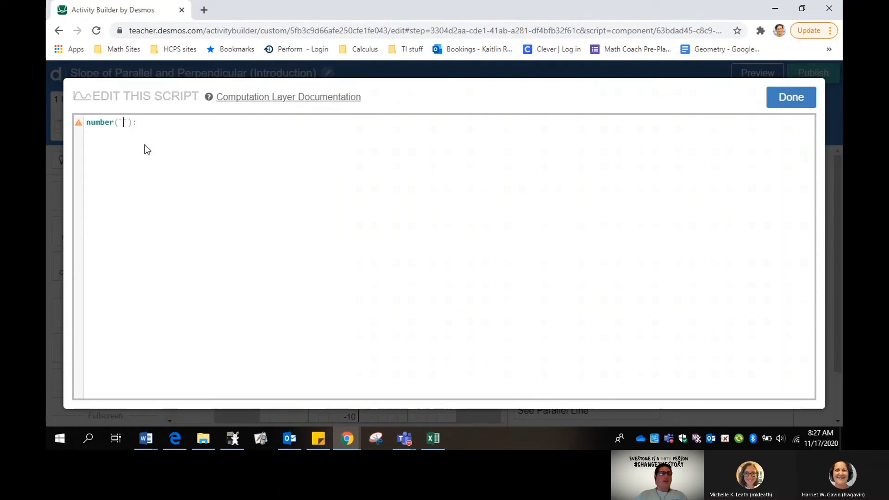
type("P")
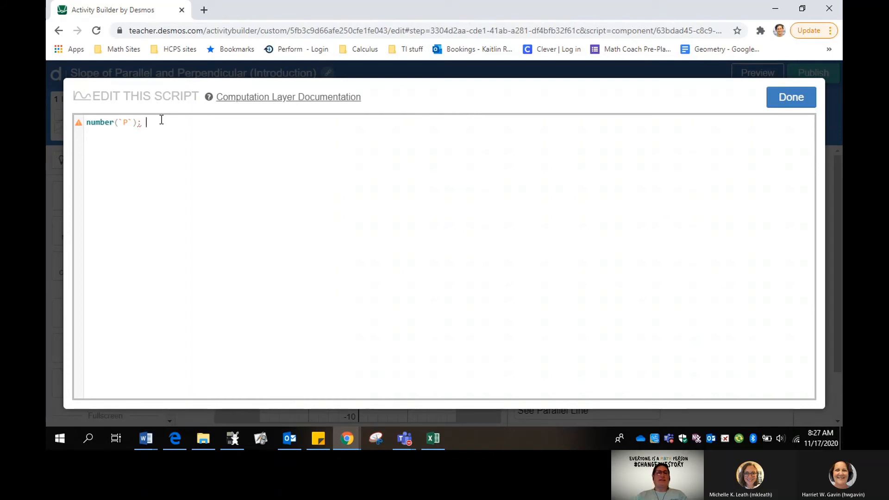
type("whe")
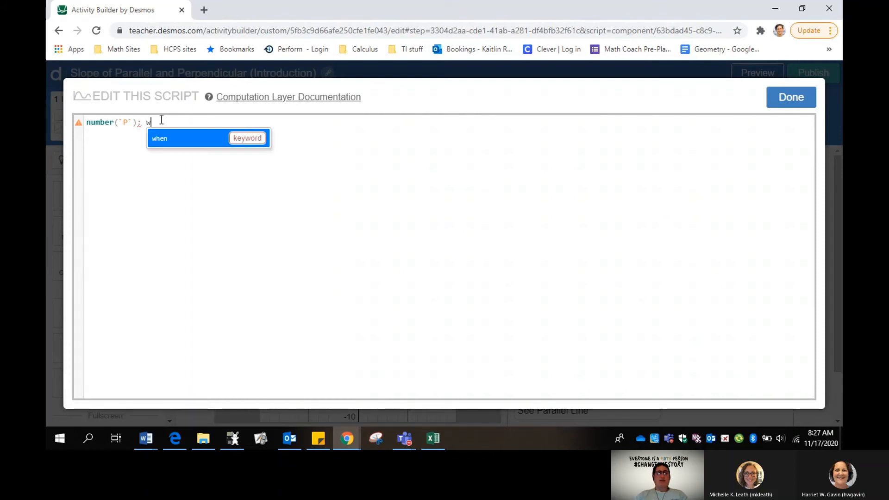
type("n ParallelButton")
key("Return")
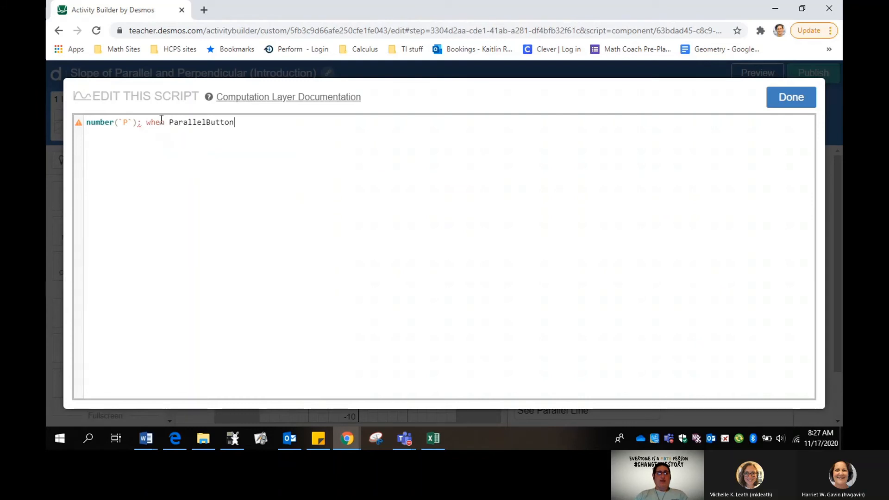
type(".pressCount")
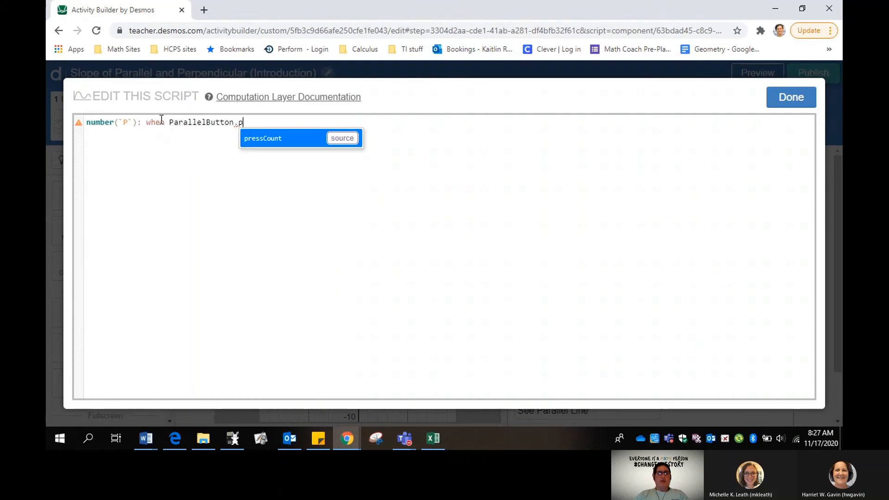
key("Return")
type(">0")
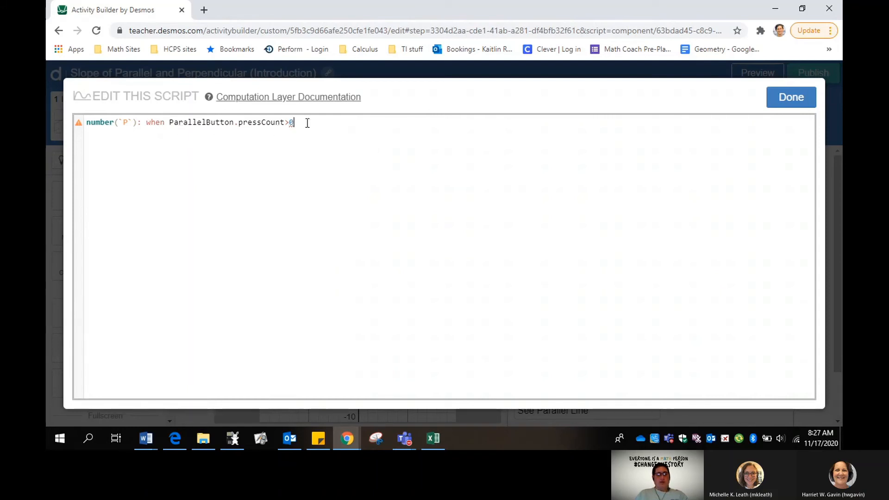
Complete the script's condition with the values 1 otherwise 0 and save the script
type("1")
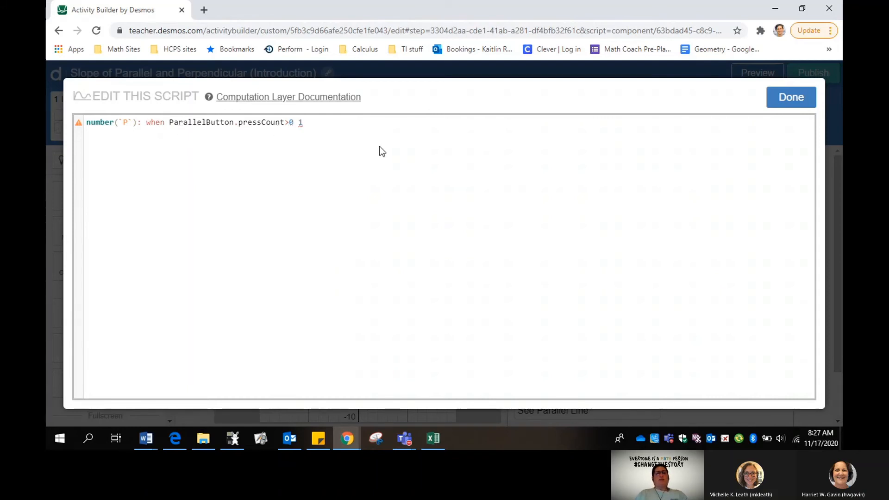
type(" othe")
left_click(391, 137)
type("0")
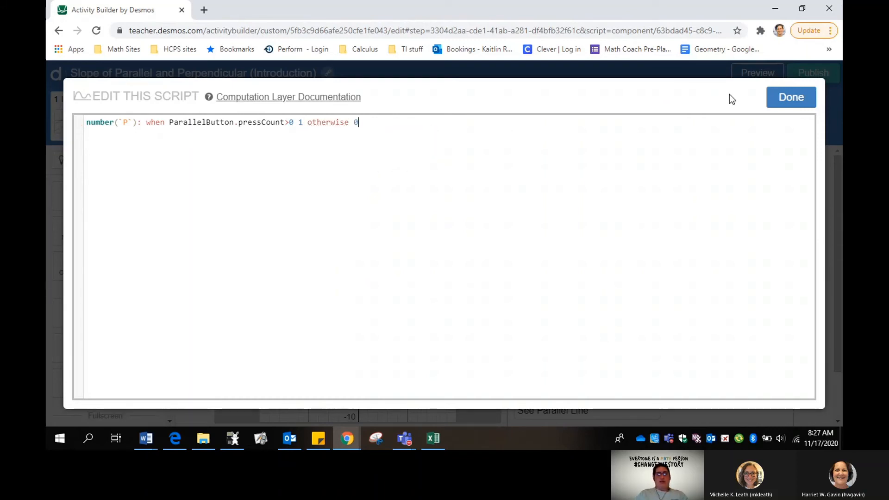
left_click(778, 99)
Test the screen in the student preview by plotting a few points and revealing the parallel line, and close the preview
left_click(757, 72)
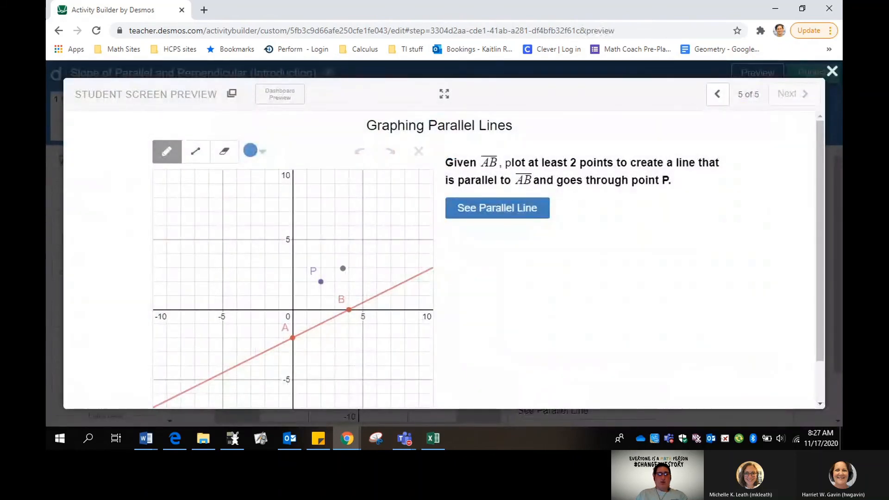
left_click(347, 267)
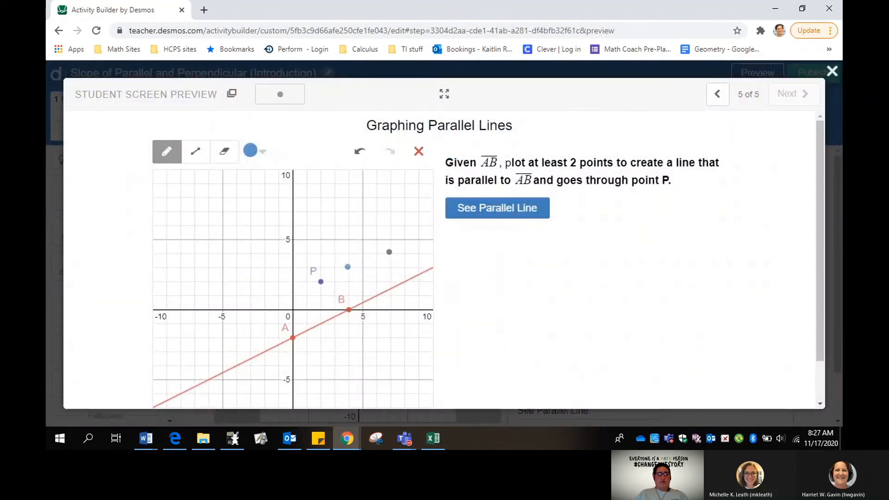
left_click(418, 199)
left_click(512, 211)
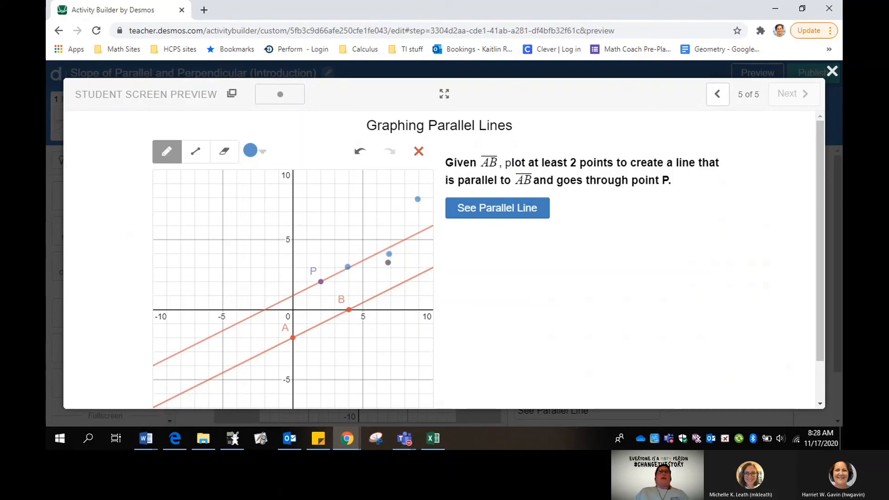
left_click(832, 72)
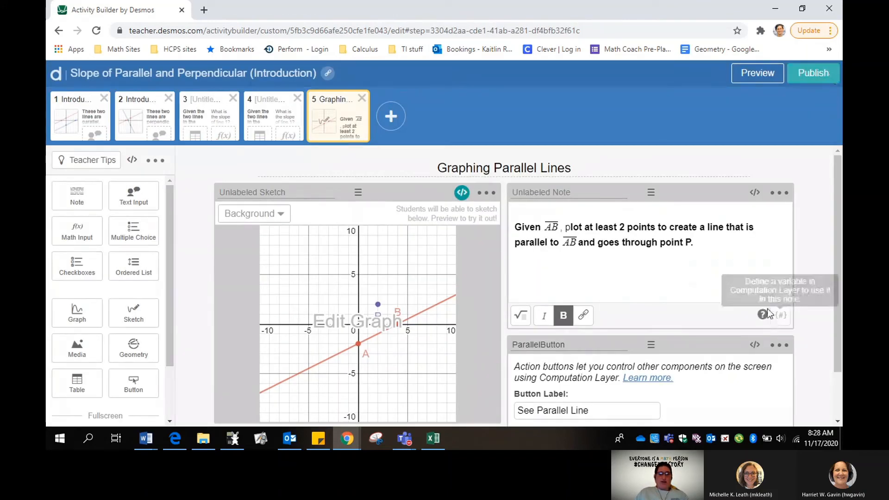
Review the restricted line in the sketch's background graph and the sketch's script, closing both without edits
left_click(364, 376)
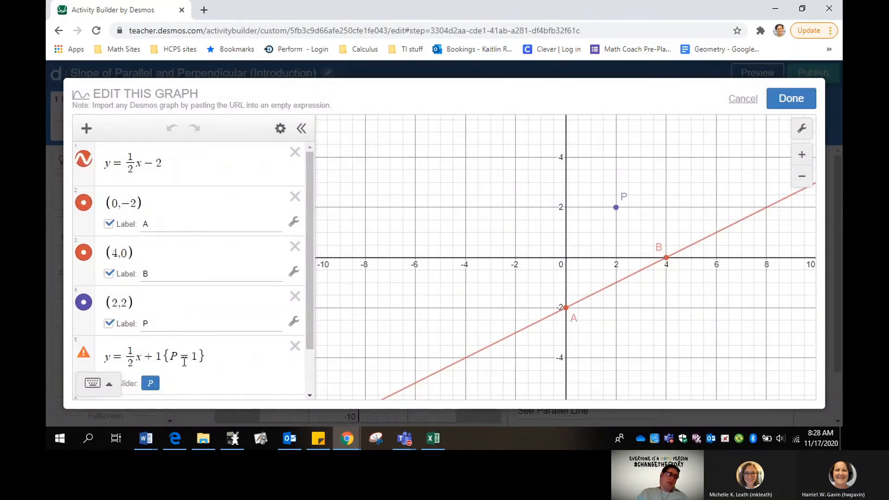
mouse_move(86, 359)
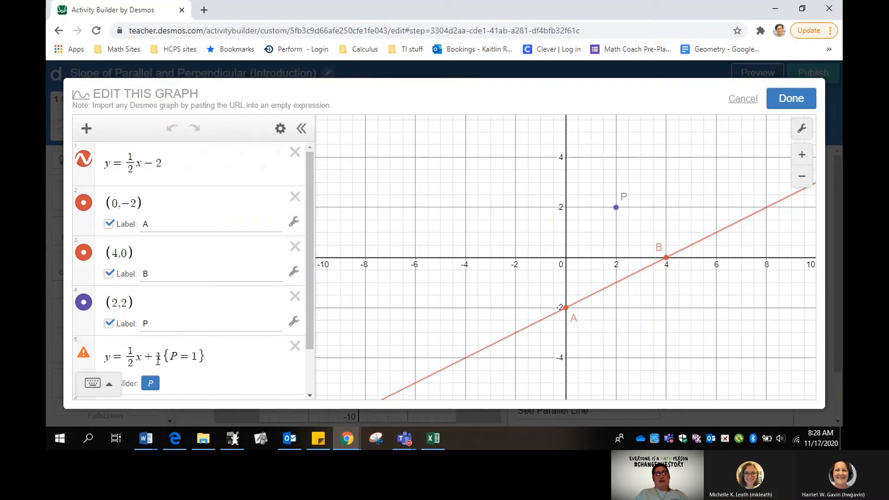
left_click(793, 101)
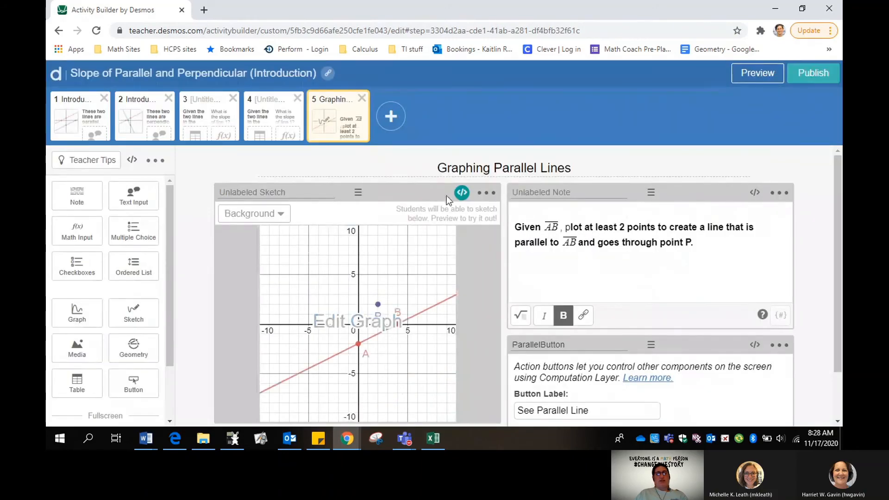
left_click(460, 194)
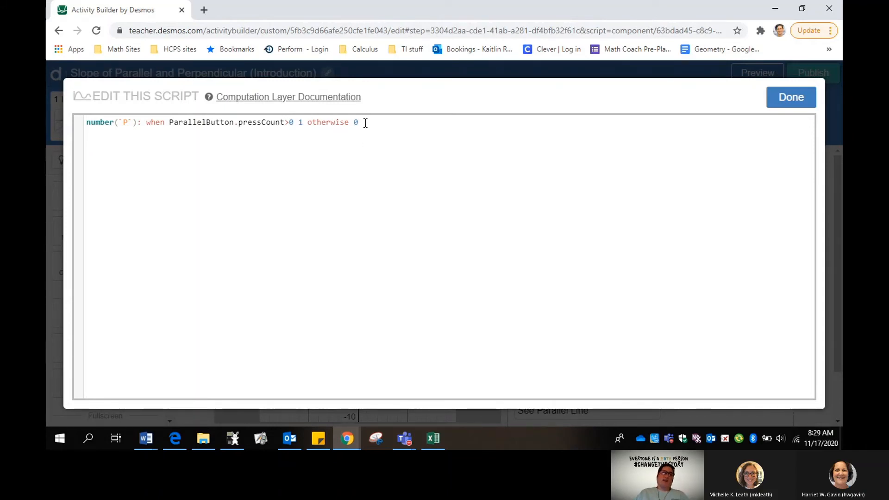
left_click(792, 98)
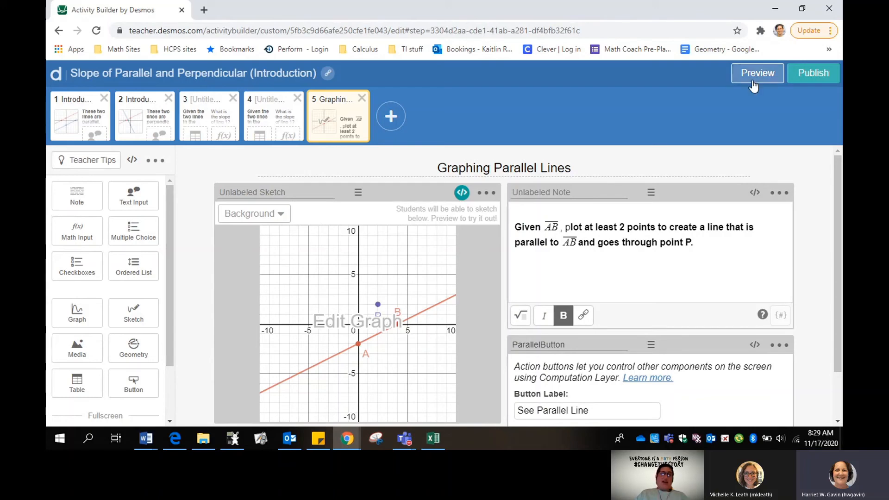
Preview the student screen again, plot points at about (4, 3) and (0, 1), and reveal the parallel line
left_click(753, 85)
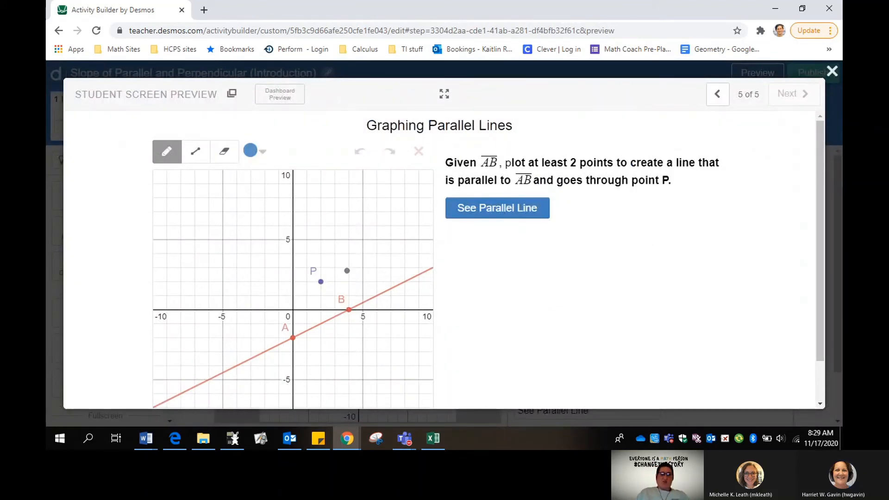
left_click(348, 268)
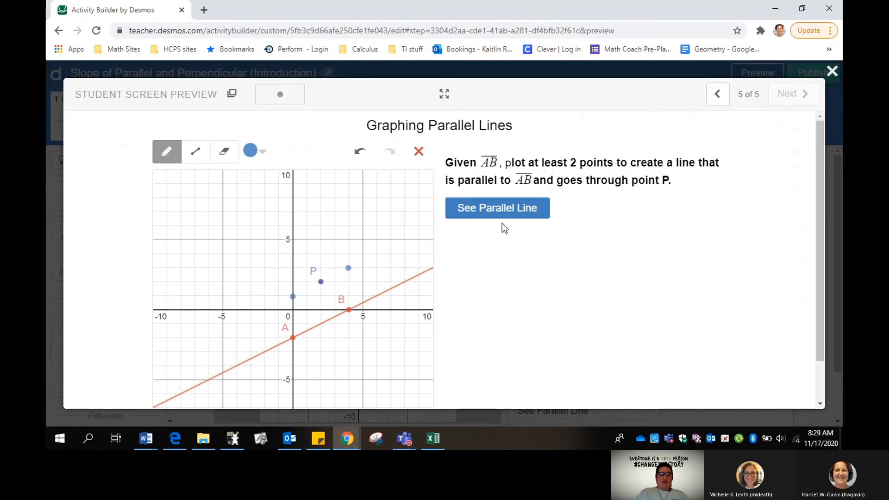
left_click(506, 206)
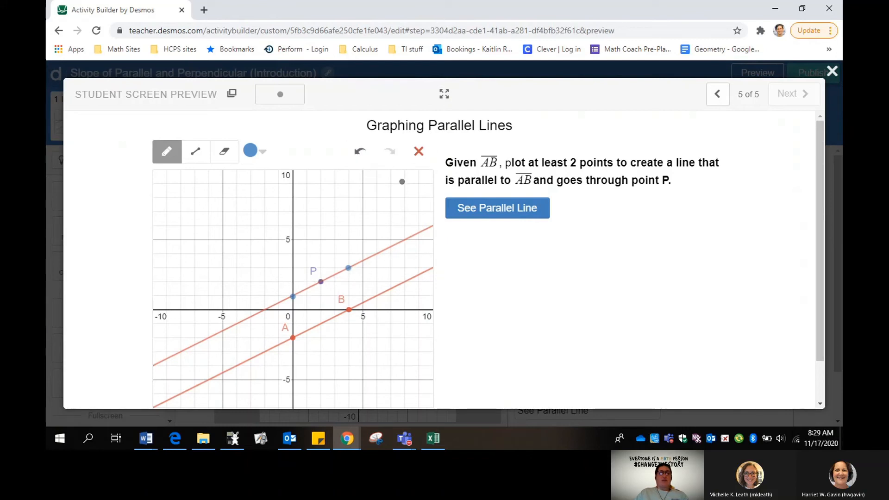
Undo both plotted points, plot new ones on the revealed line at about (-2, 0) and (6, 4), and close the preview
left_click(360, 151)
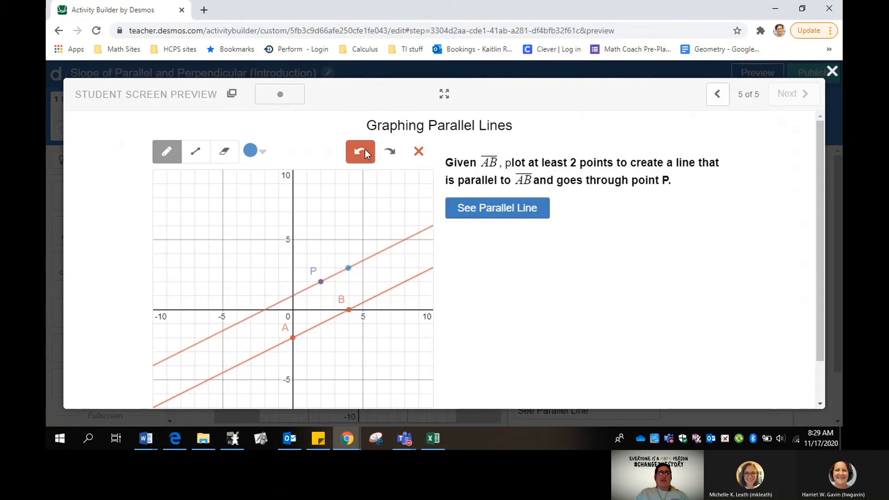
left_click(360, 151)
left_click(265, 310)
left_click(376, 254)
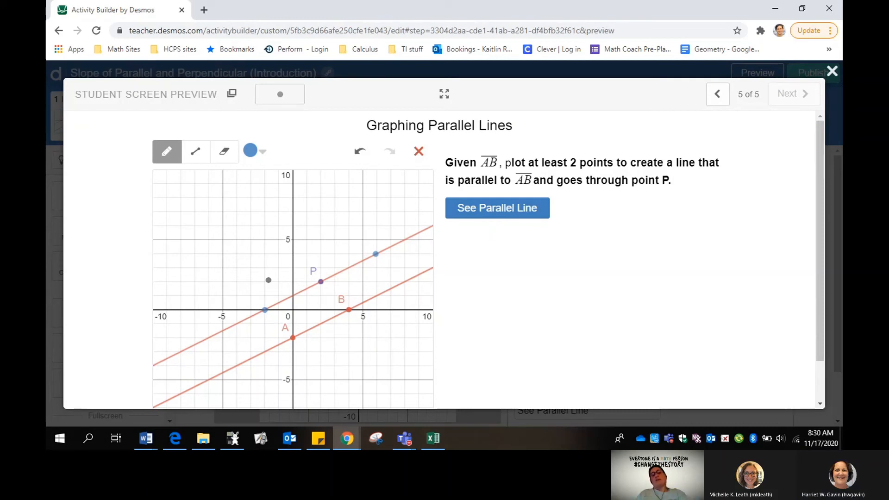
left_click(832, 71)
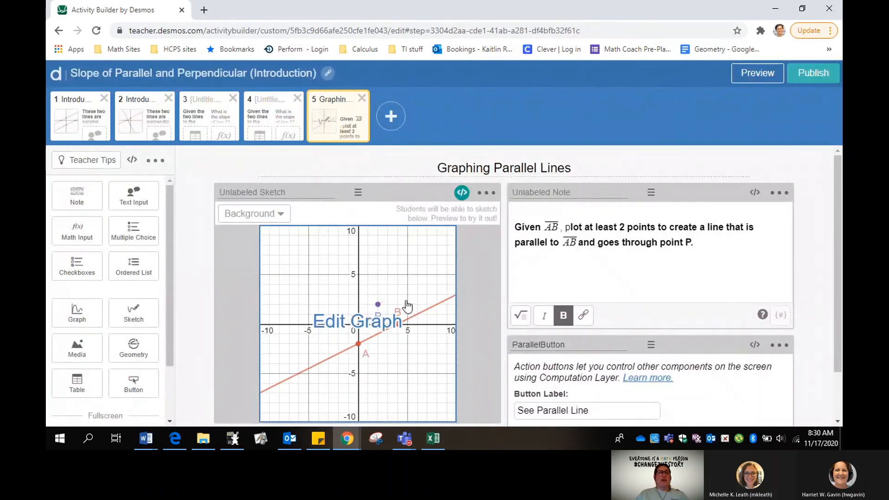
Add the line disableSketch: ParallelButton.pressCount>0 to the sketch's computation layer script and save the script
left_click(462, 193)
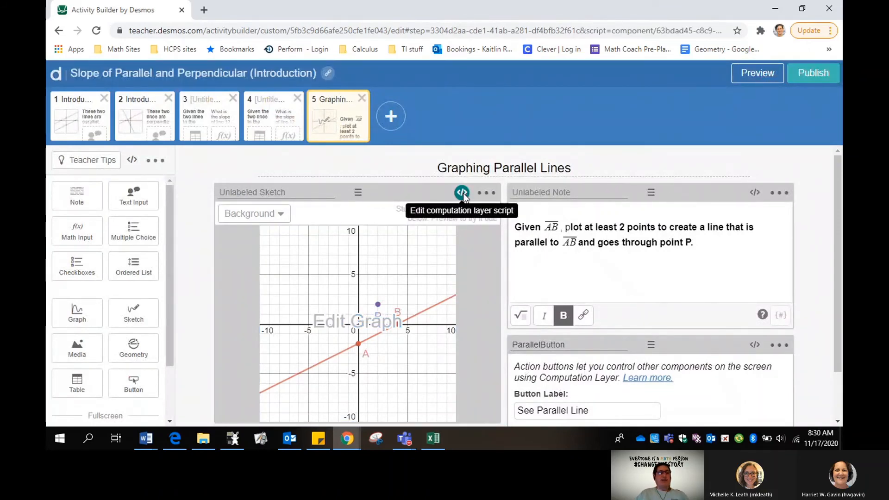
left_click(390, 126)
key("Return")
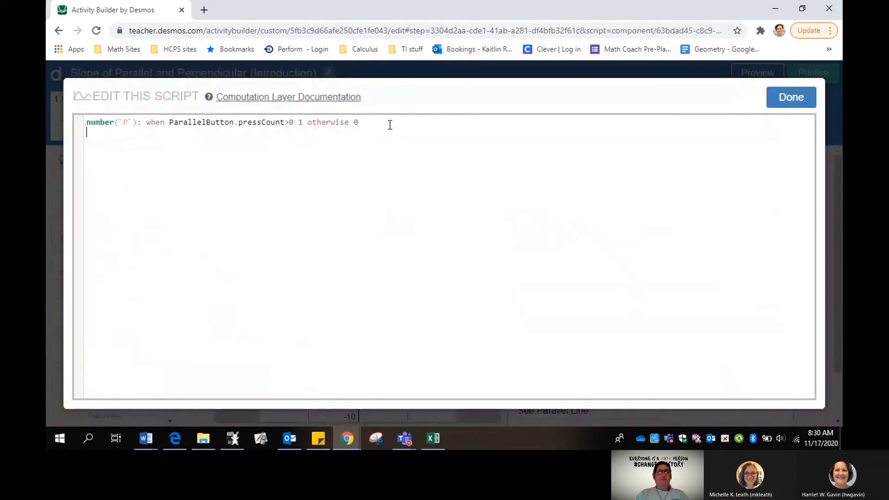
type("d")
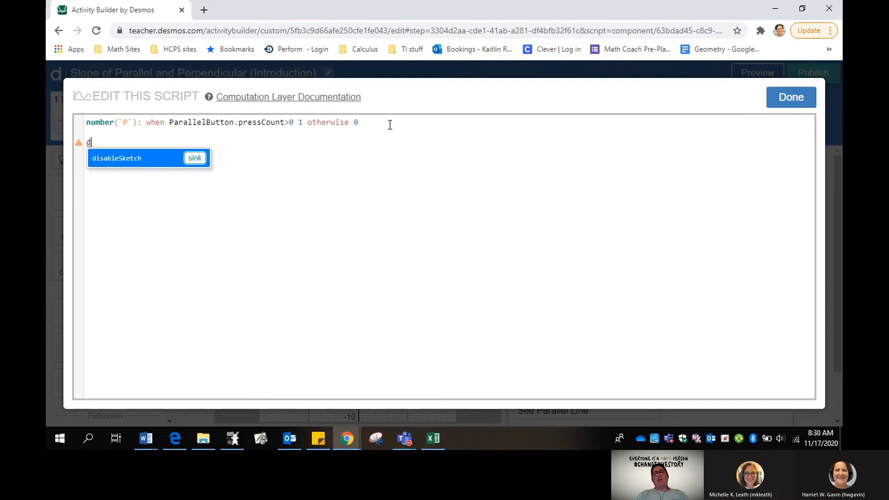
key("Return")
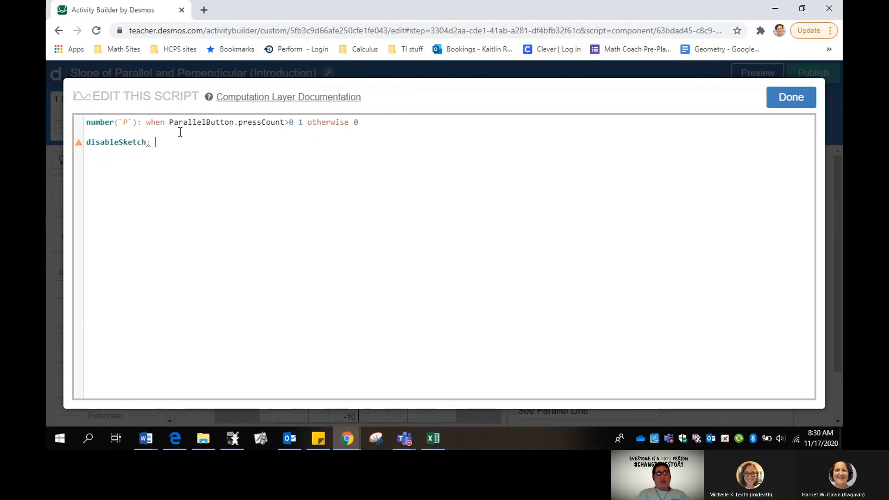
left_click_drag(169, 123, 291, 124)
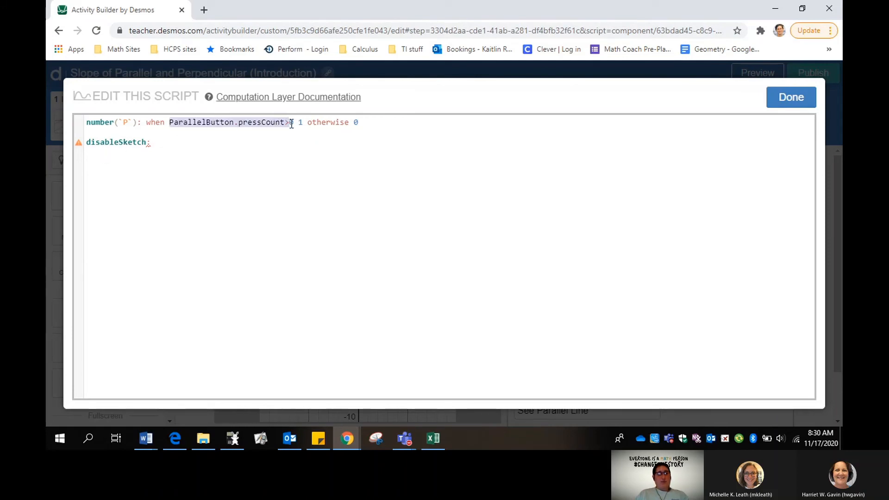
left_click(185, 148)
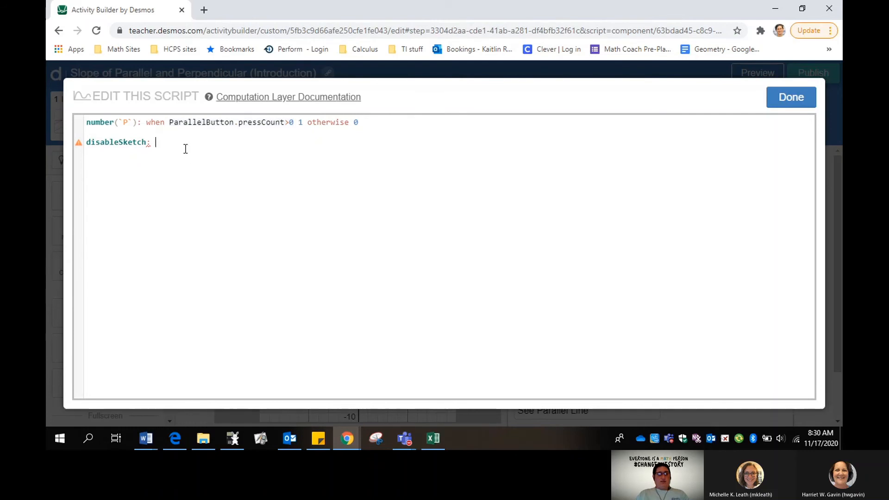
type("ParallelButton.pressCount>0")
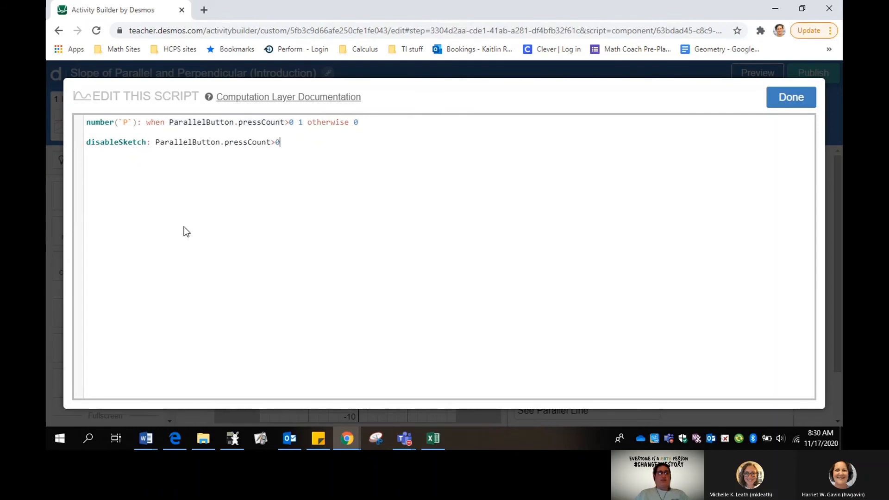
left_click(789, 106)
Test the screen in the student preview by plotting scattered points around the graph and revealing the parallel line, and close the preview
left_click(758, 73)
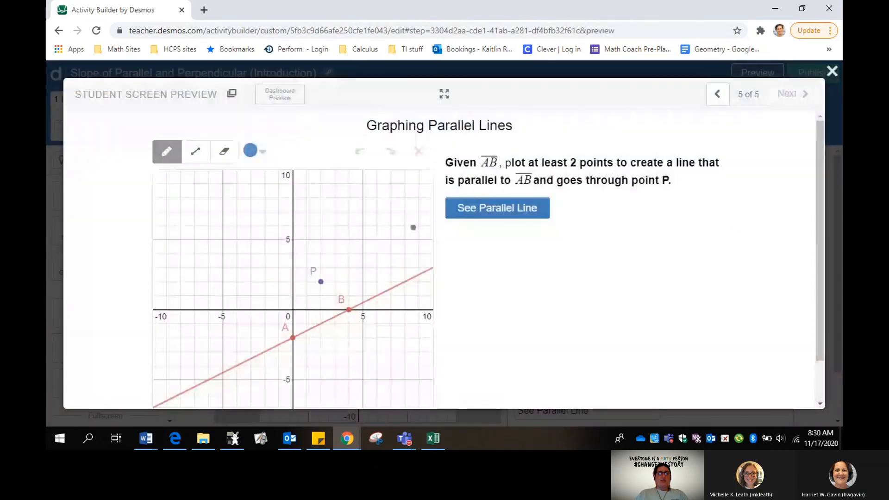
left_click(343, 265)
left_click(390, 240)
left_click(397, 206)
left_click(356, 197)
left_click(296, 208)
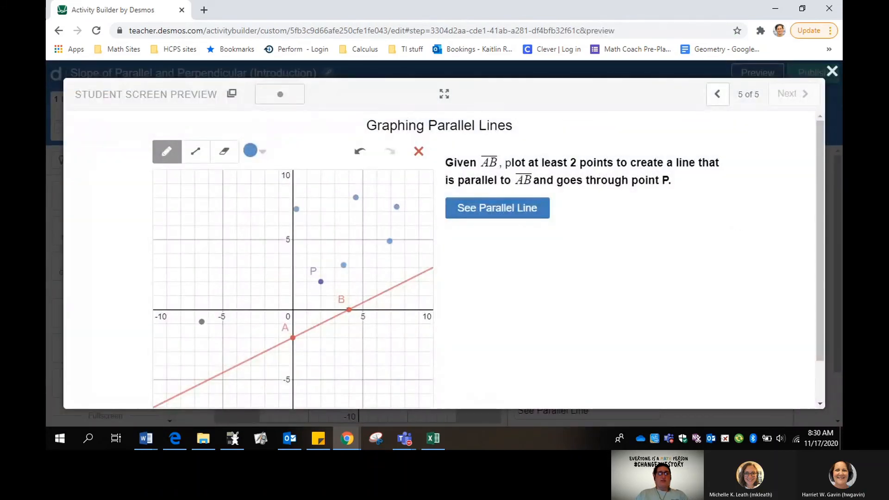
left_click(201, 321)
left_click(224, 360)
left_click(262, 379)
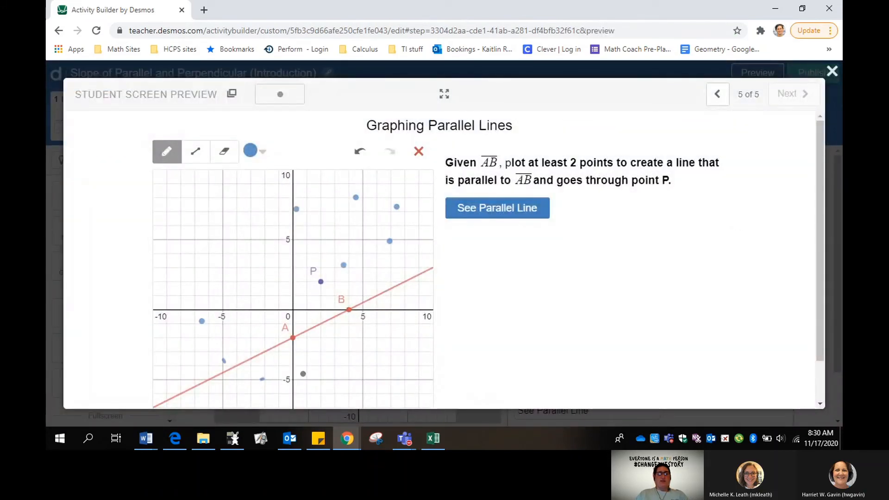
left_click(489, 213)
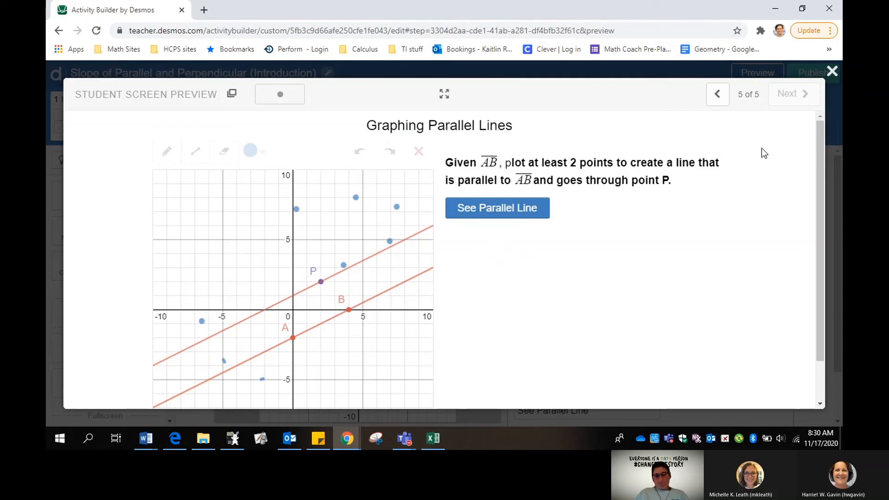
left_click(831, 72)
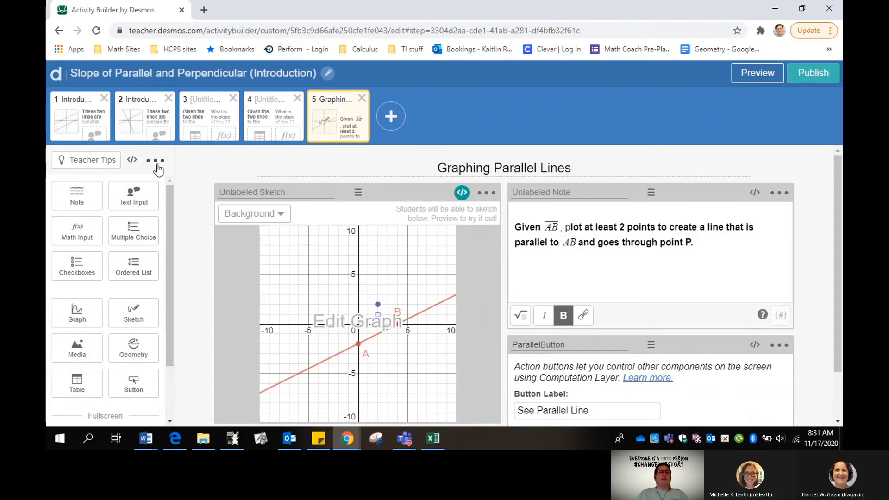
Duplicate screen 5 and convert the sketch on the copy to a graph
left_click(156, 162)
left_click(141, 188)
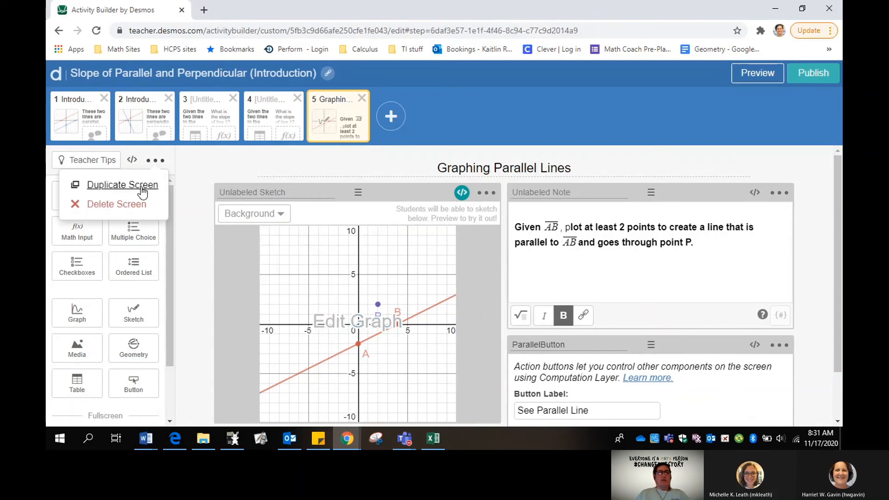
left_click(142, 188)
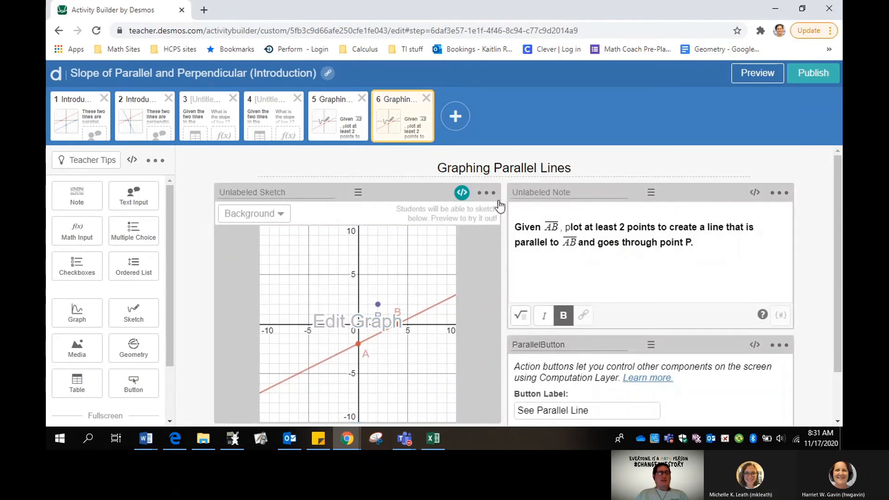
left_click(489, 194)
left_click(447, 263)
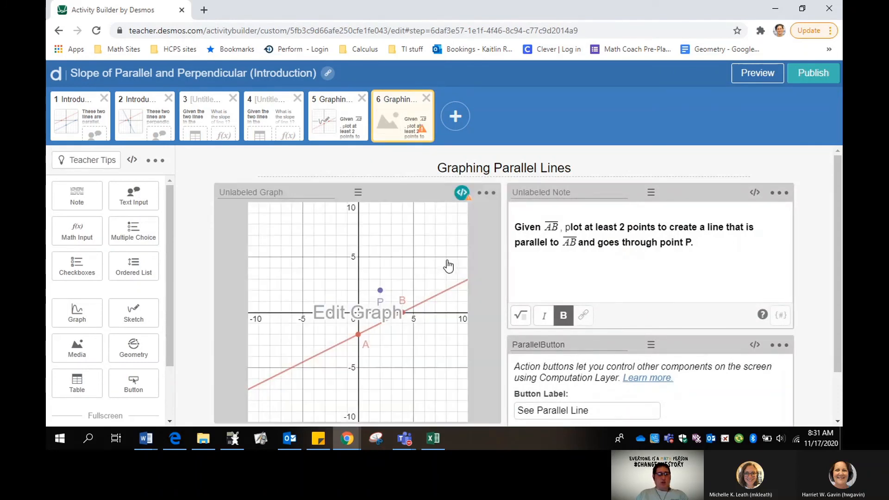
Delete the restricted line y = 1/2x + 1 {P = 1} from the new screen's graph
left_click(399, 274)
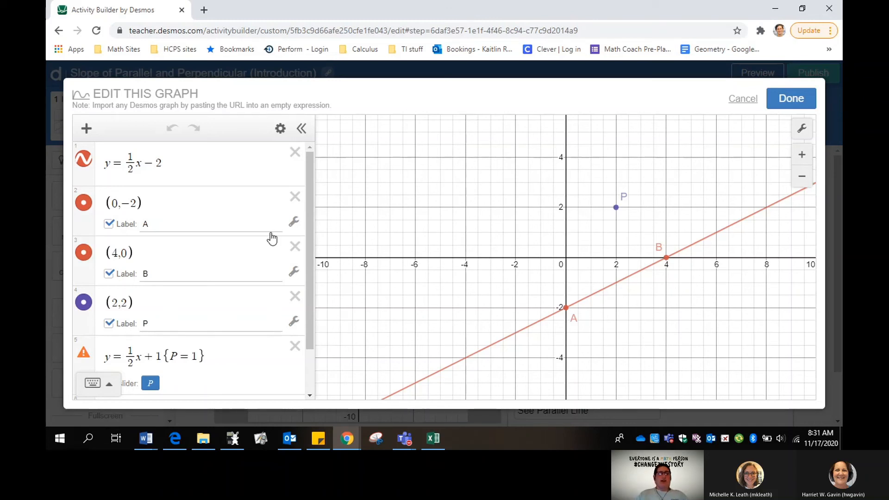
scroll(269, 273, "down", 2)
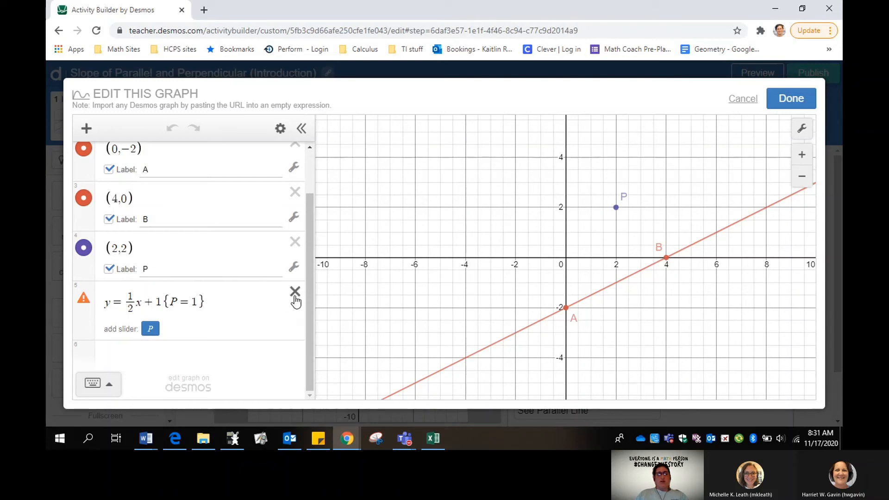
left_click(295, 292)
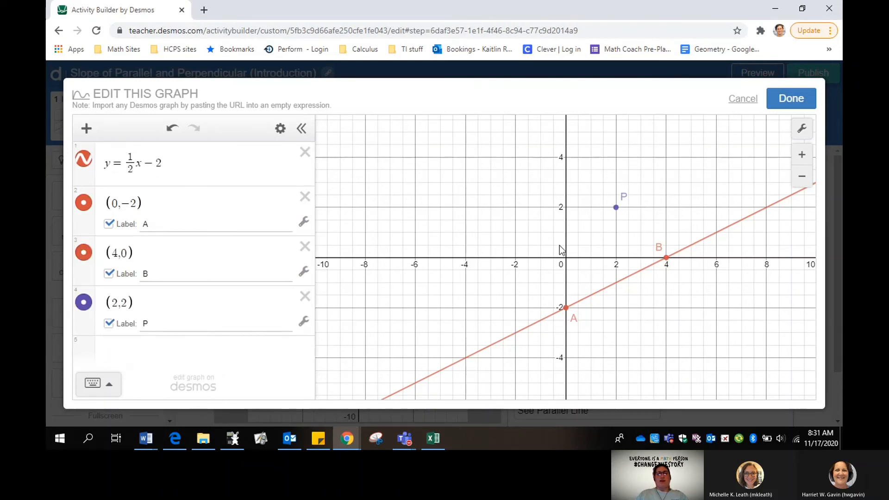
Add a movable point (a, b) with sliders for both coordinates and move it to about (-1.4, 0.7)
scroll(601, 254, "down", 1)
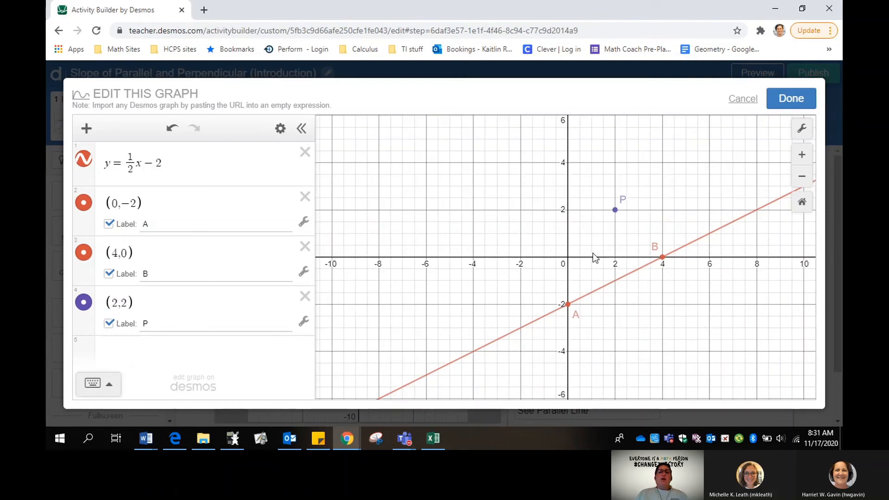
left_click(226, 363)
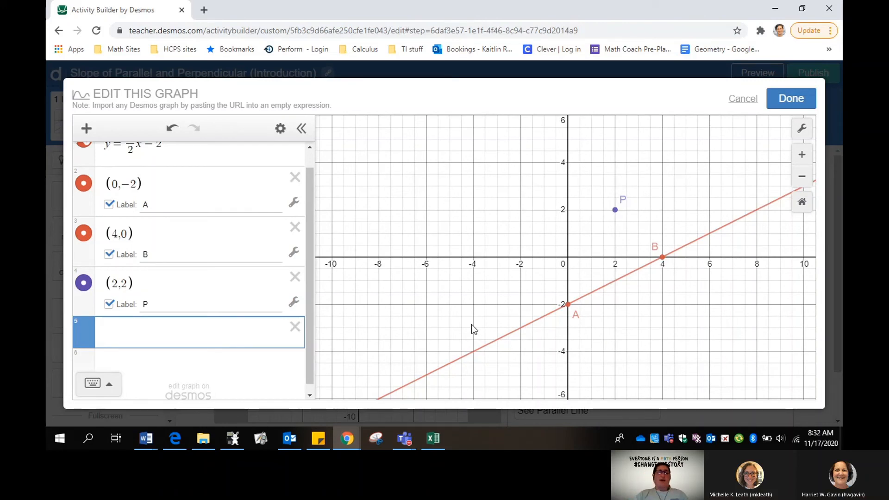
type("(a,b)")
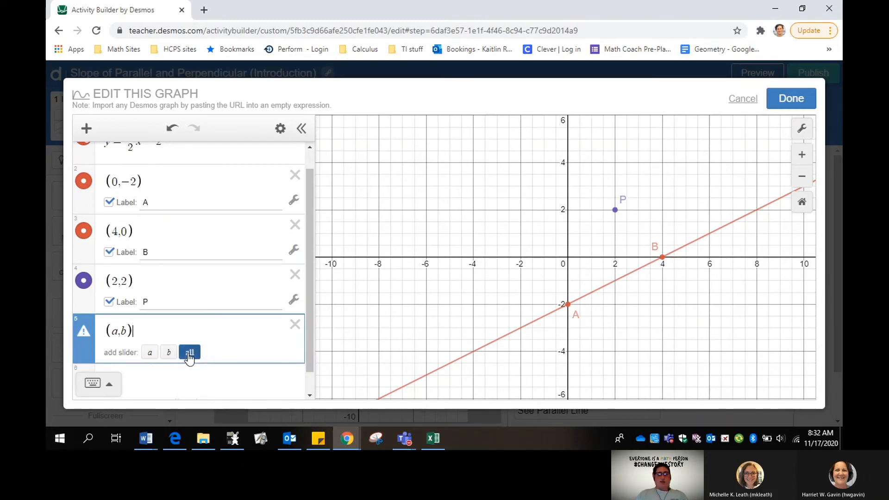
left_click(190, 352)
left_click_drag(593, 230, 534, 241)
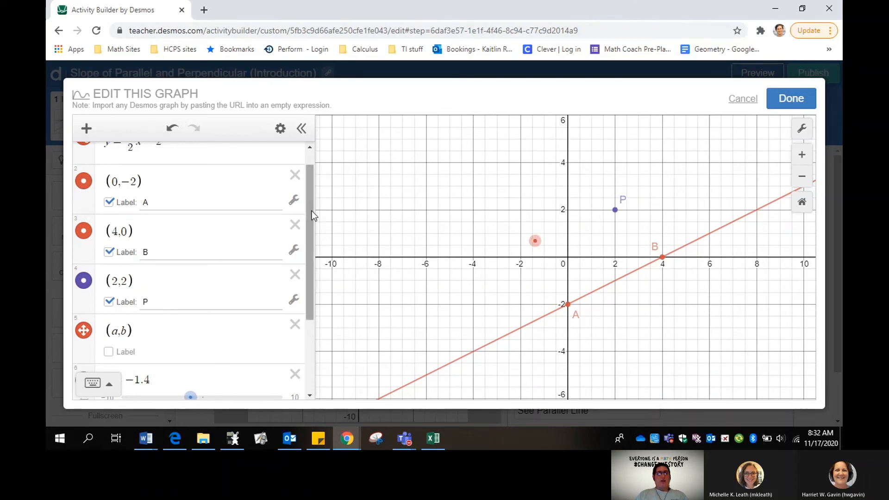
left_click_drag(310, 210, 310, 237)
scroll(224, 294, "down", 1)
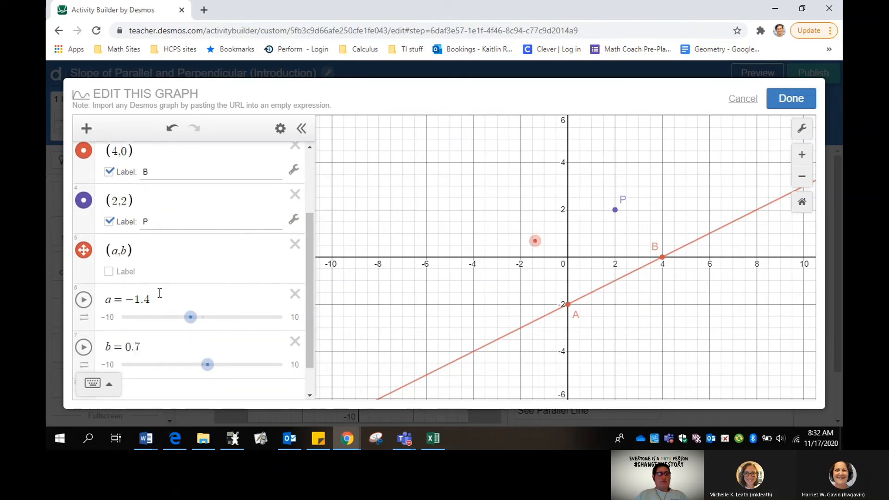
Set the step of sliders a and b to 1, and save the graph with the movable point placed on P at (2, 2)
left_click(232, 306)
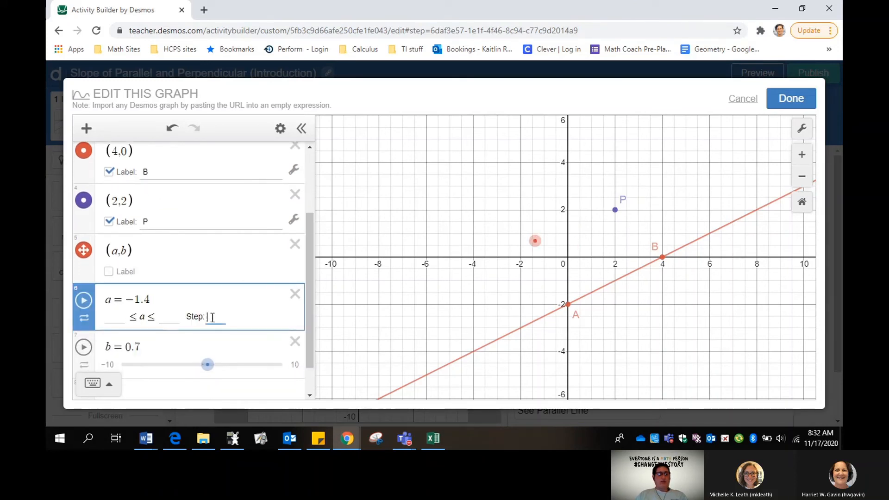
type("1")
left_click(234, 359)
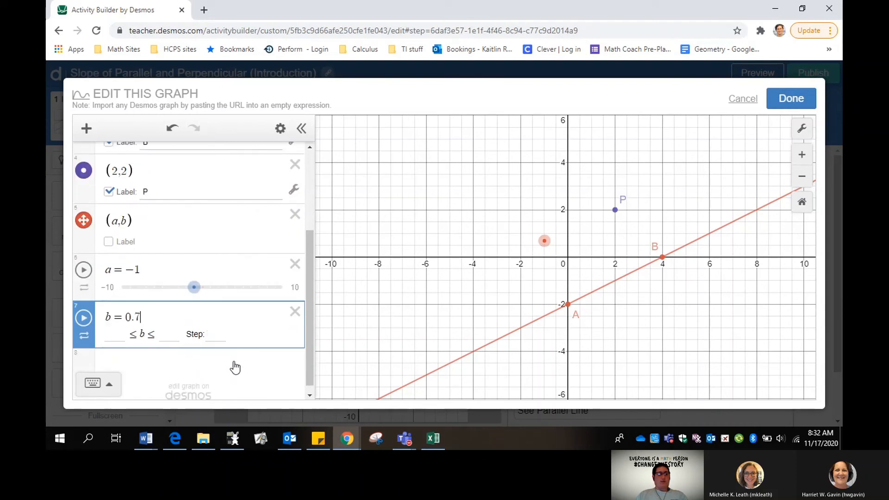
left_click(223, 332)
type("1")
left_click_drag(544, 235, 616, 210)
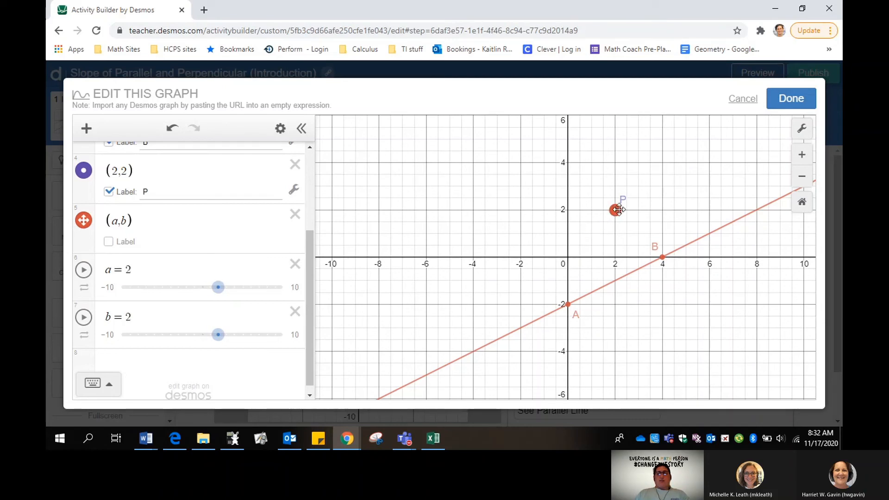
left_click(777, 108)
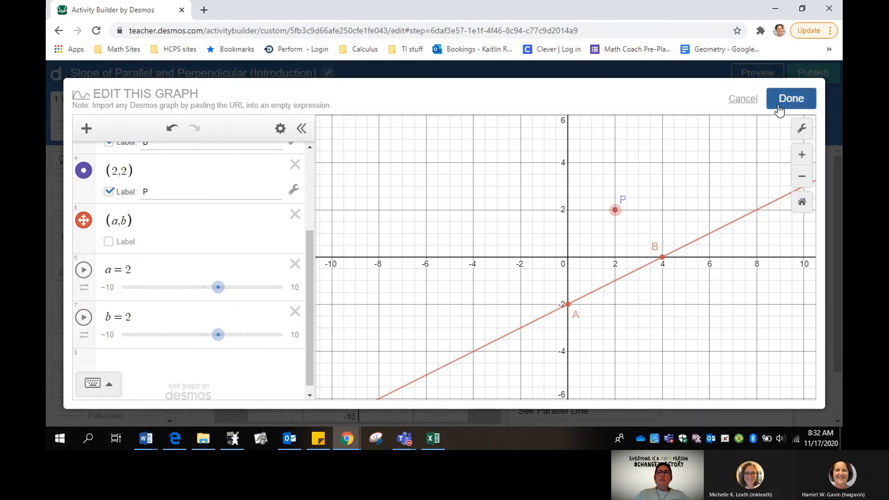
Test the student preview by moving the point to (6, 5), trying the parallel line button, and moving the point to (6, 6); close the preview
left_click(757, 75)
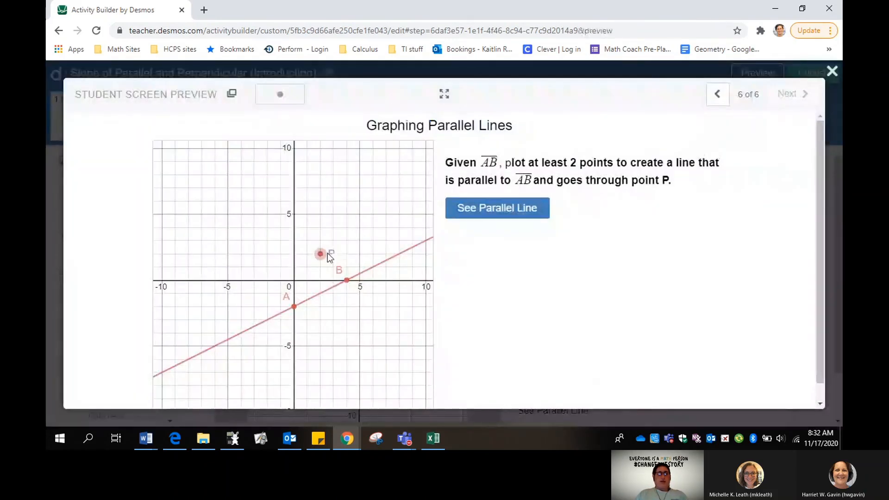
left_click_drag(326, 252, 373, 215)
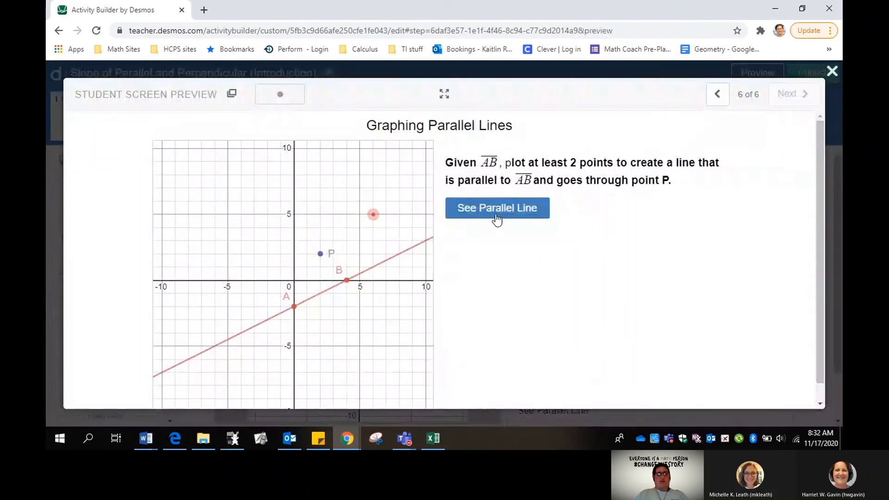
left_click(497, 217)
left_click_drag(376, 216, 374, 201)
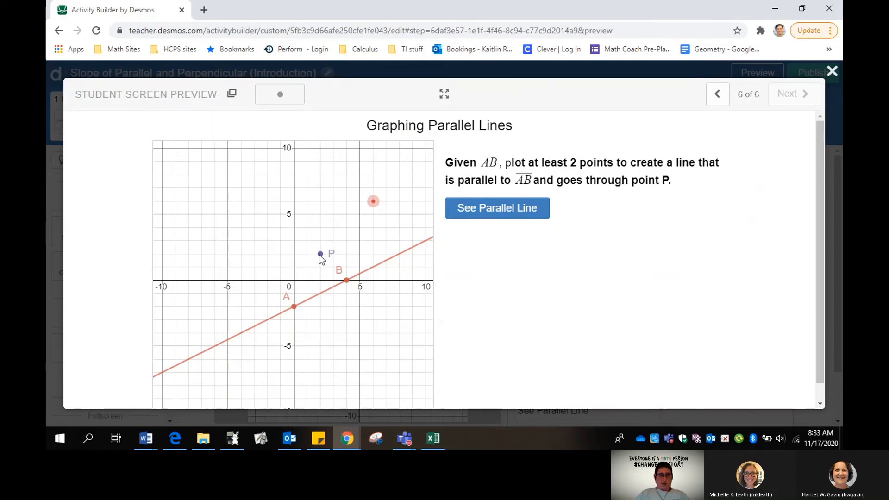
left_click(829, 78)
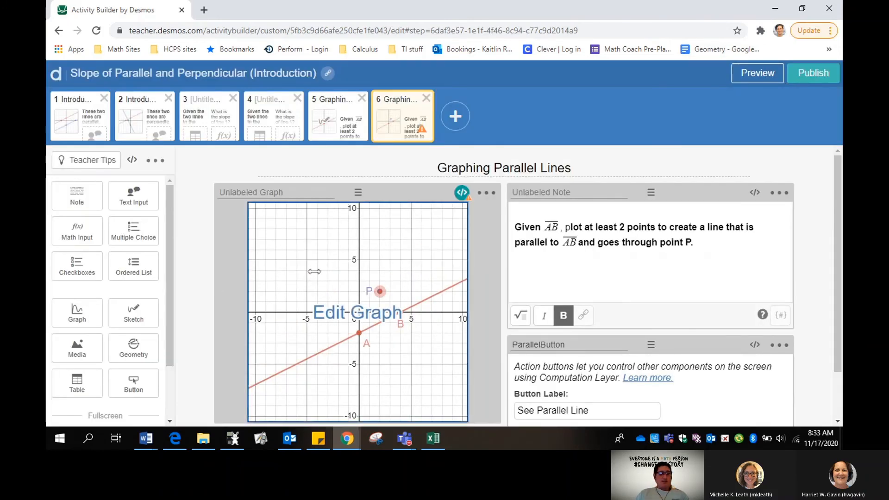
Reopen the graph for editing and move the point (a, b) off P to (5, 5) and on to (4, 3)
left_click(265, 259)
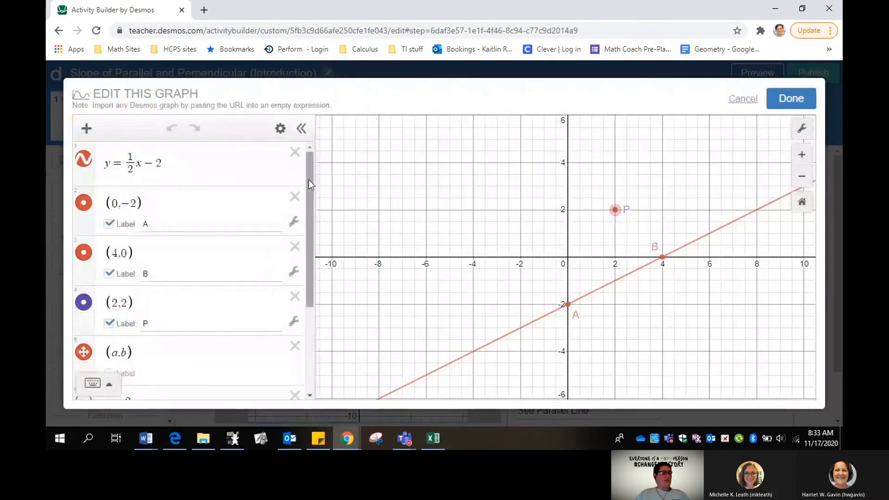
left_click_drag(308, 179, 307, 280)
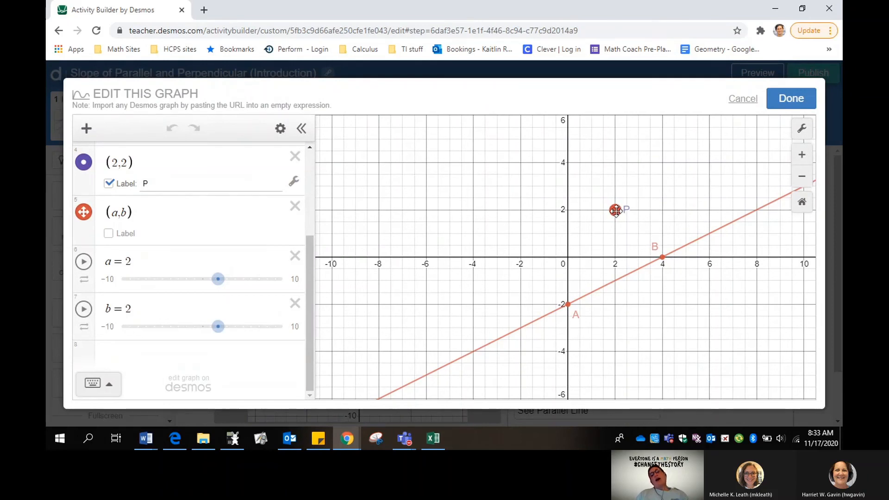
left_click_drag(616, 211, 680, 151)
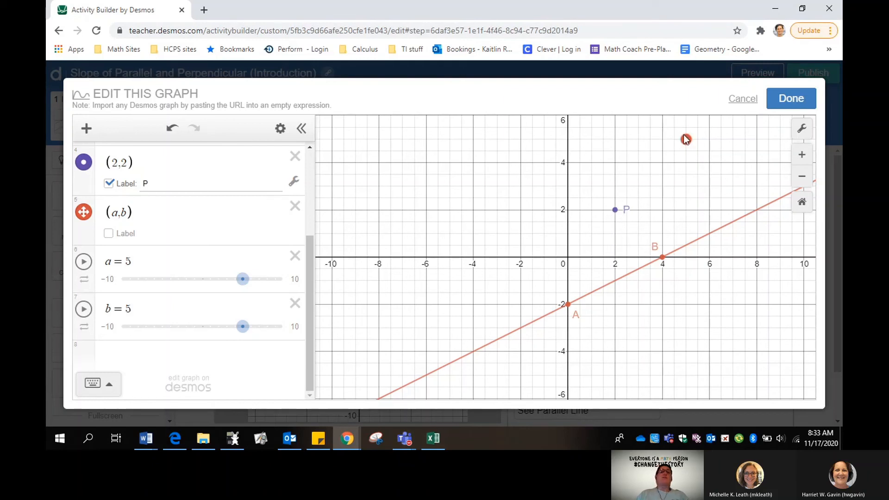
left_click_drag(687, 140, 663, 187)
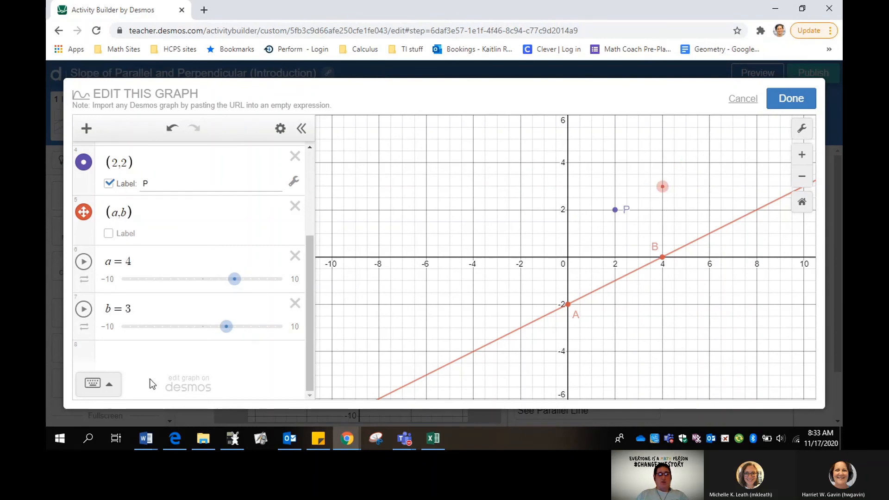
Add the line y − b = (b − 2)/(a − 2)(x − a) through P and the movable point, and save the graph
left_click(148, 355)
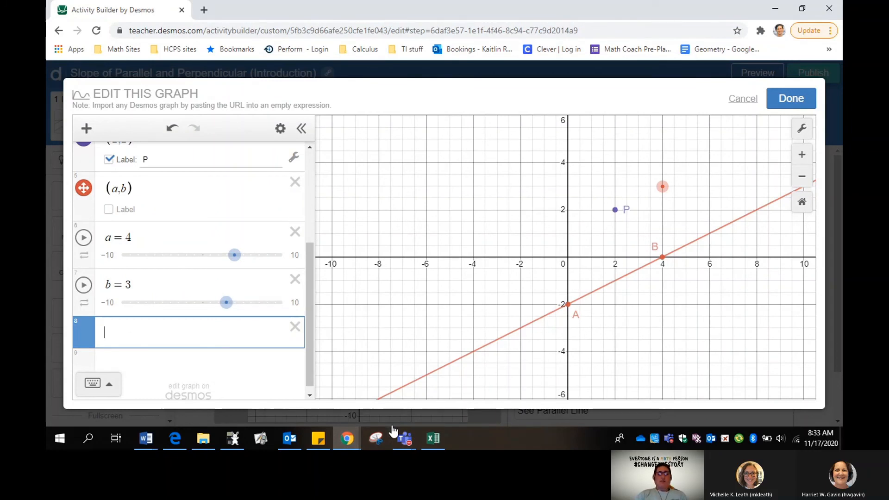
type("y − b =")
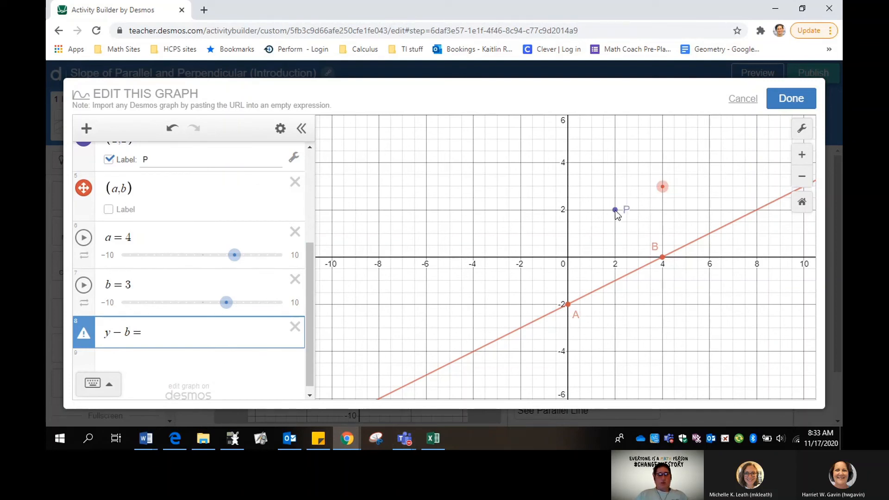
type("/")
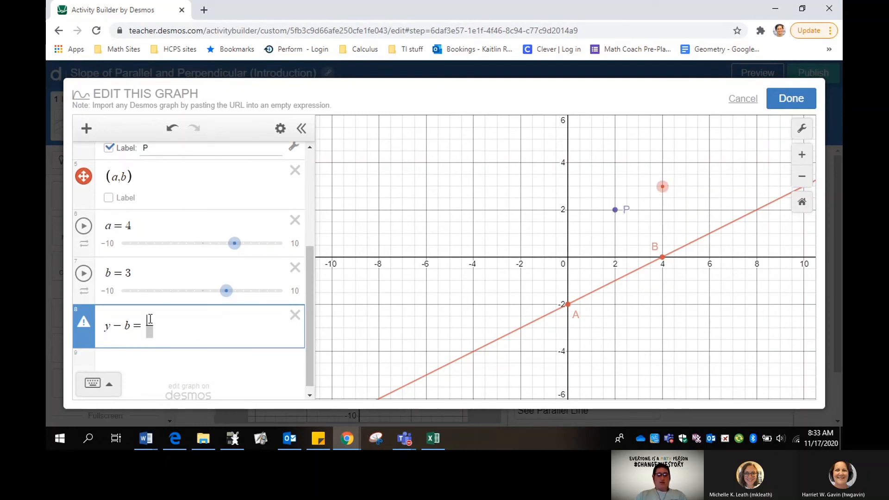
type("b-2")
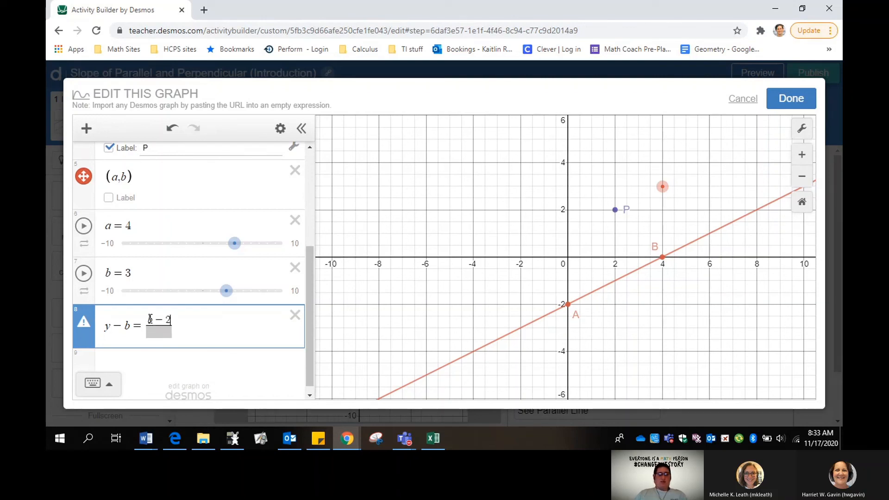
left_click(158, 332)
type("a-2")
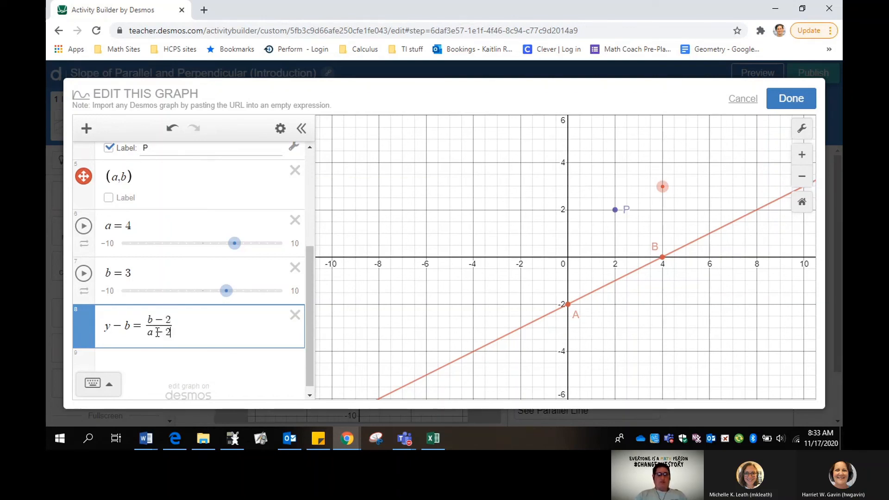
left_click(185, 331)
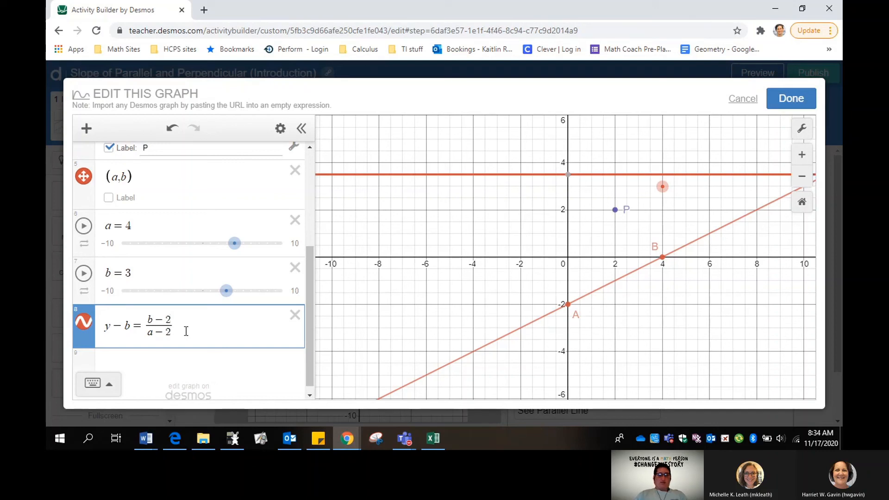
type("(")
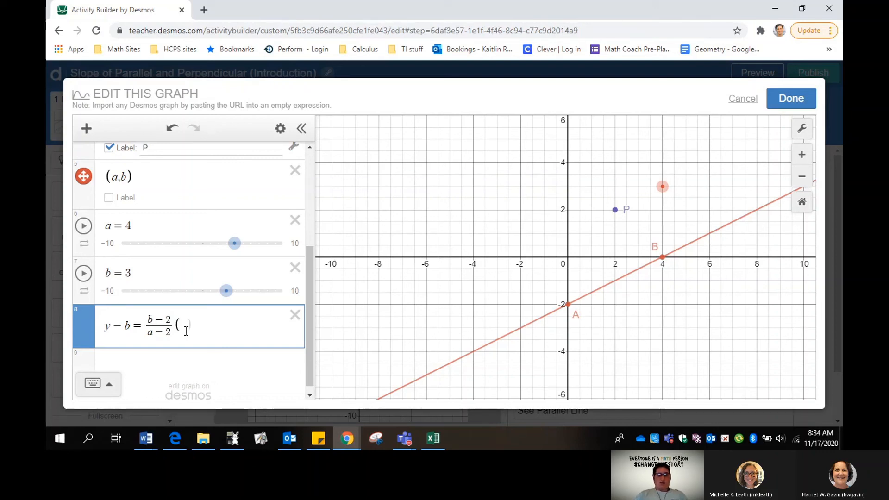
type("x-a)")
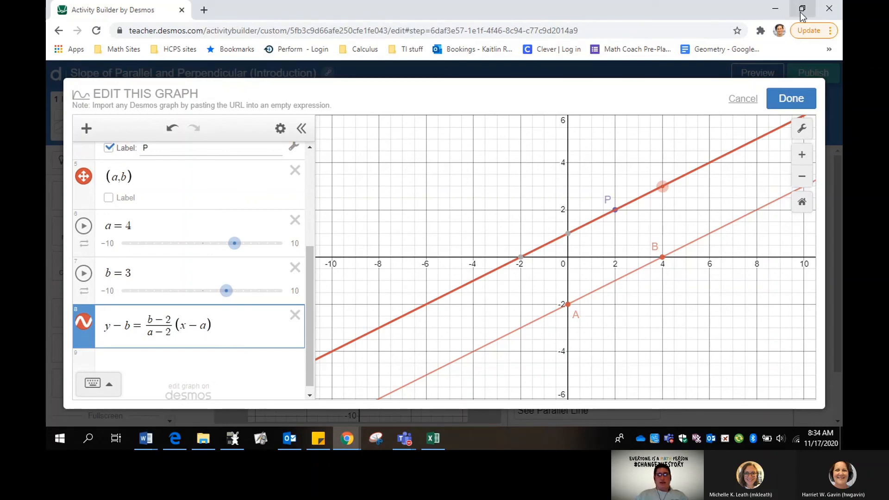
left_click(791, 99)
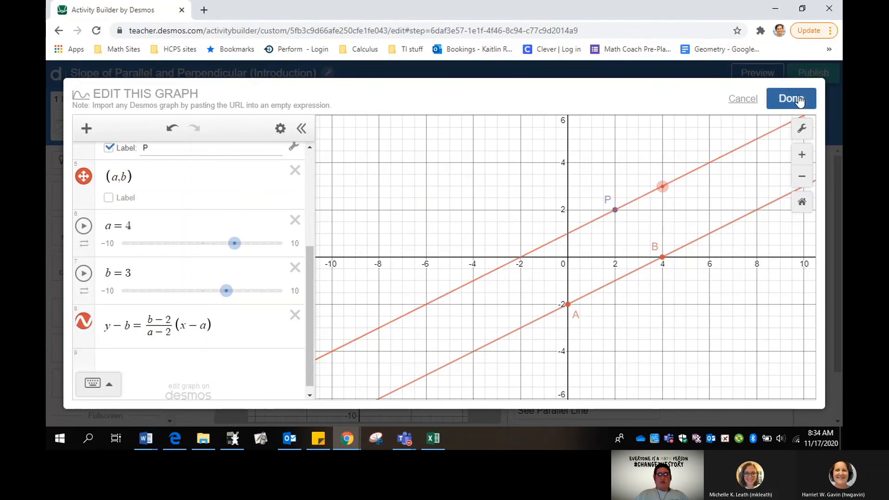
Preview the student screen, move the movable point to (5, 5) to test the line through P, and close the preview
left_click(761, 80)
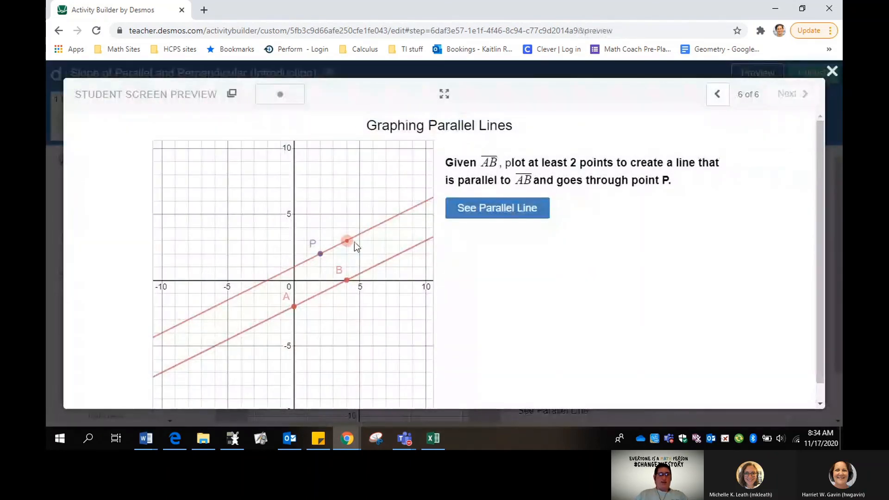
left_click_drag(347, 240, 359, 213)
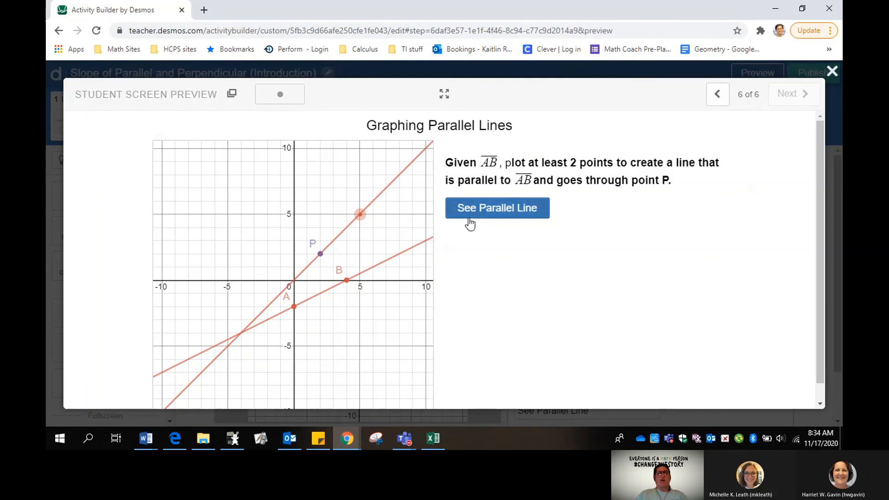
left_click(832, 70)
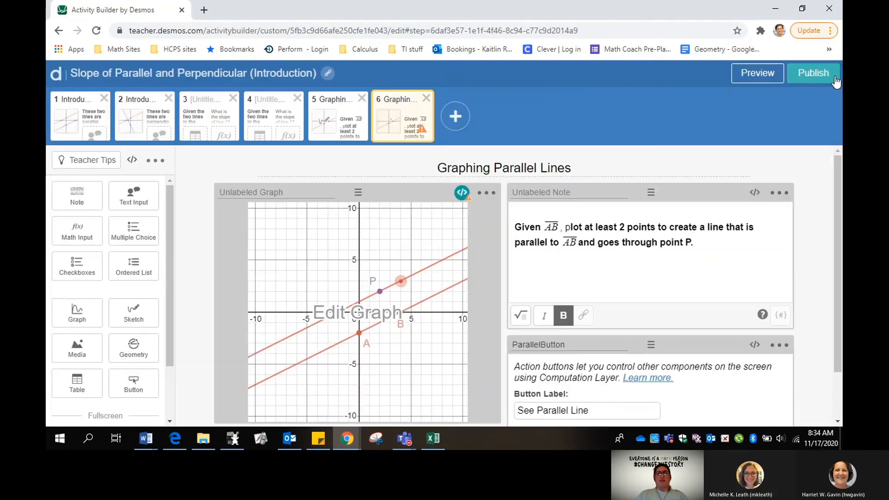
Change the ParallelButton label to "See My Line"
scroll(583, 357, "down", 1)
double_click(556, 353)
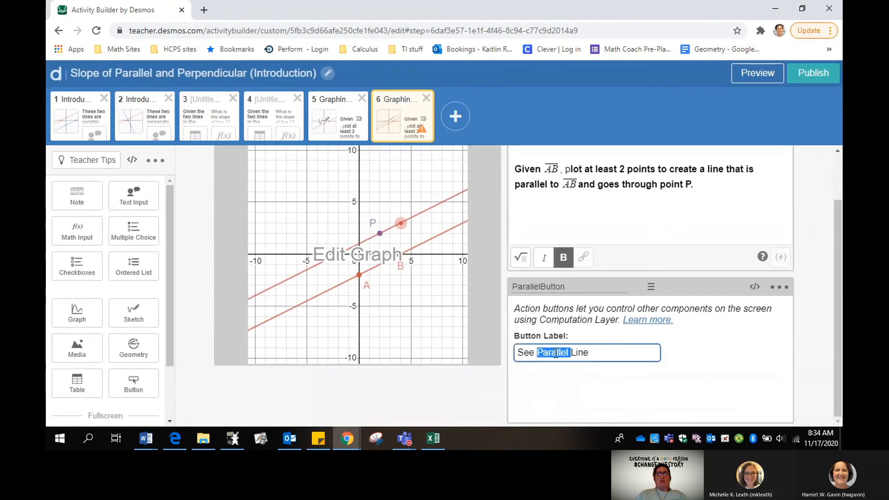
type("My")
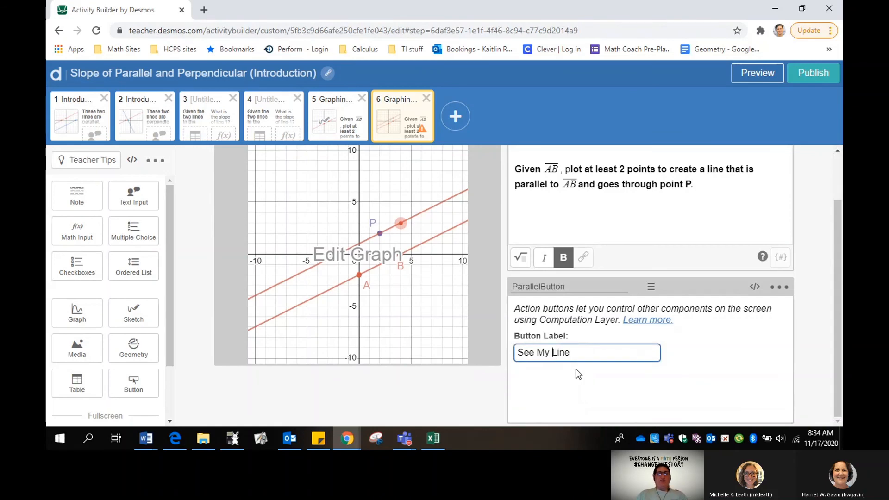
Reopen the graph, add the restriction {P = 1} to the line through the movable point, and save the graph
left_click(416, 303)
scroll(224, 334, "down", 4)
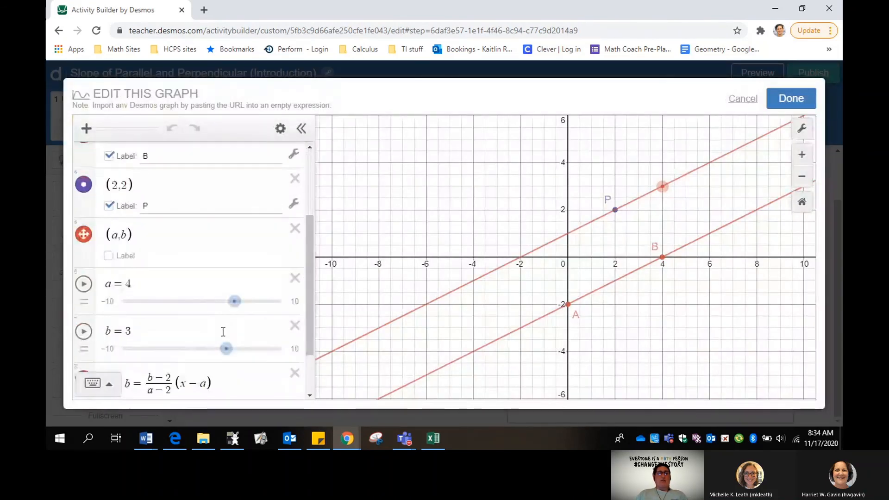
left_click(221, 317)
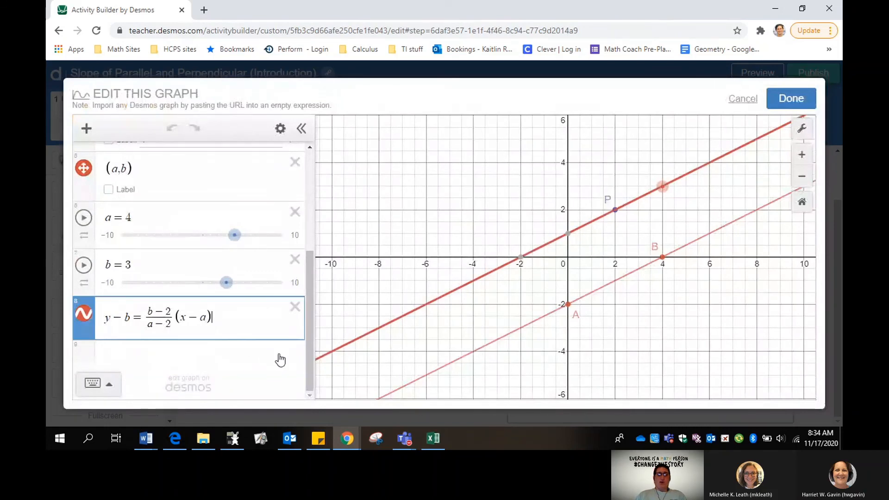
type("{P=1")
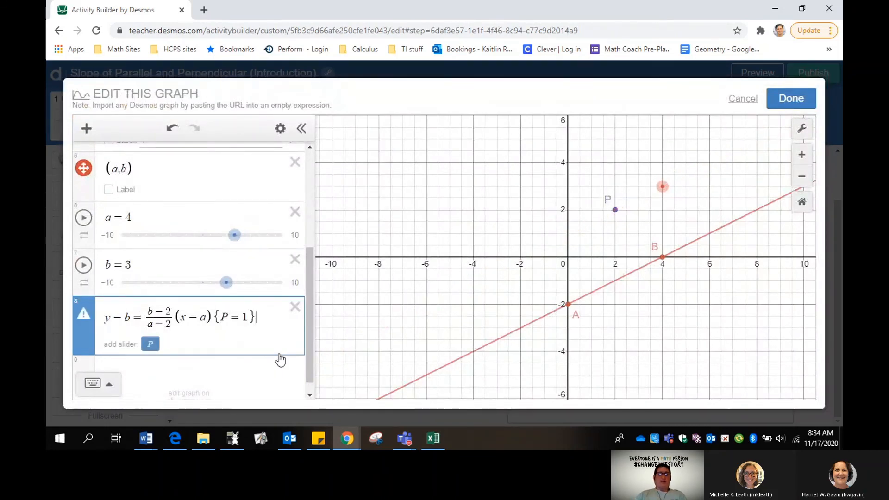
left_click(791, 98)
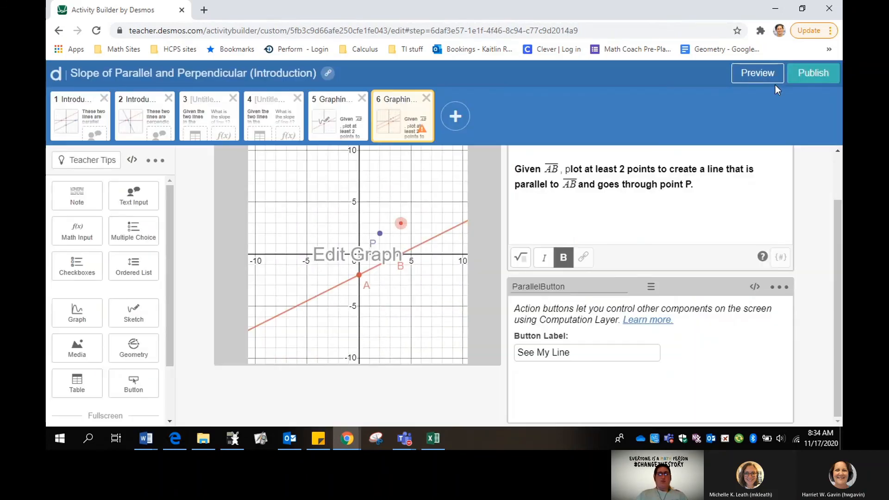
In the student preview, move the point to (7, 9), reveal the line, move the point to (6, 4), and close the preview
left_click(759, 78)
left_click_drag(351, 248, 386, 162)
left_click(524, 216)
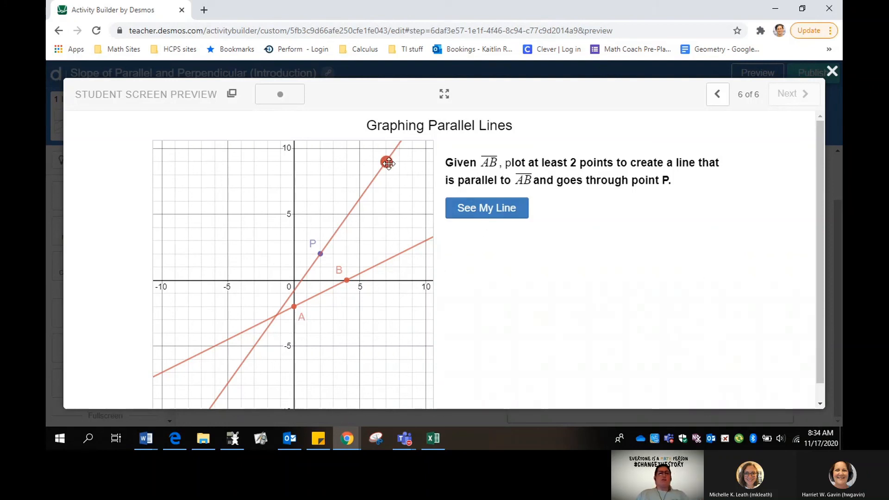
left_click_drag(388, 161, 367, 224)
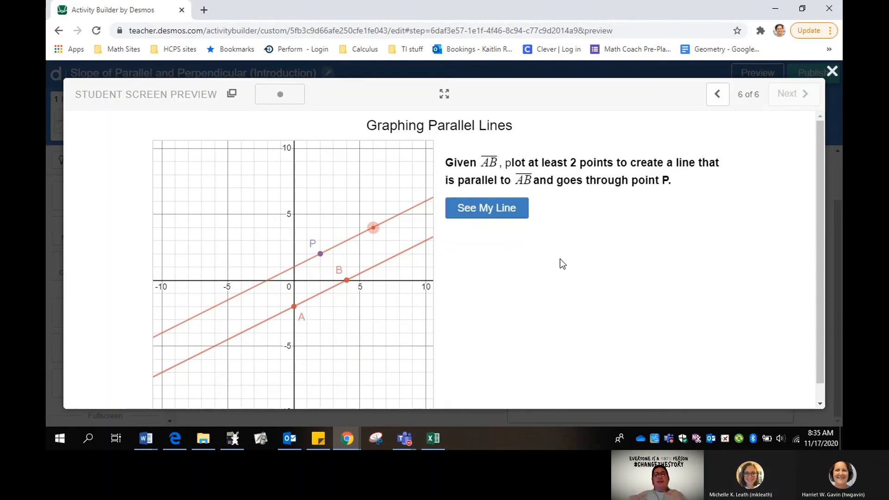
left_click(831, 71)
Preview the student screen again, place the movable point at (8, 7), reveal its line, and close the preview
left_click(767, 79)
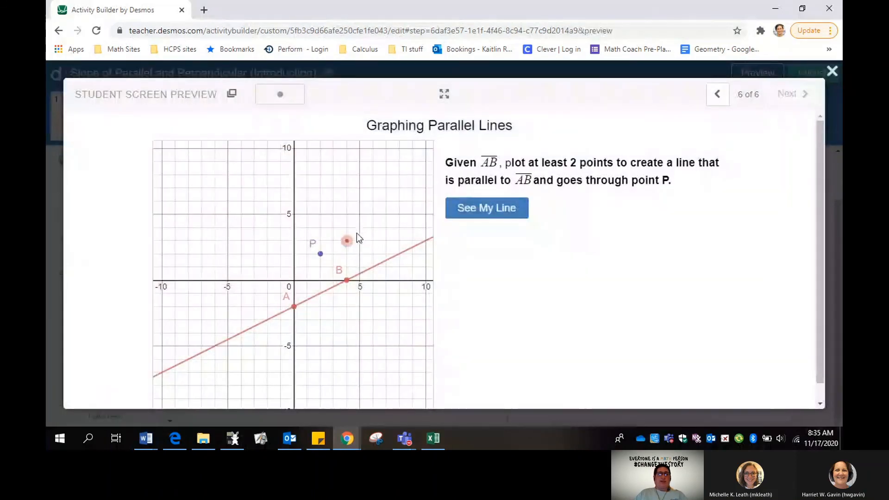
mouse_move(357, 234)
left_mouse_down()
mouse_move(355, 213)
mouse_move(374, 238)
mouse_move(399, 189)
left_mouse_up()
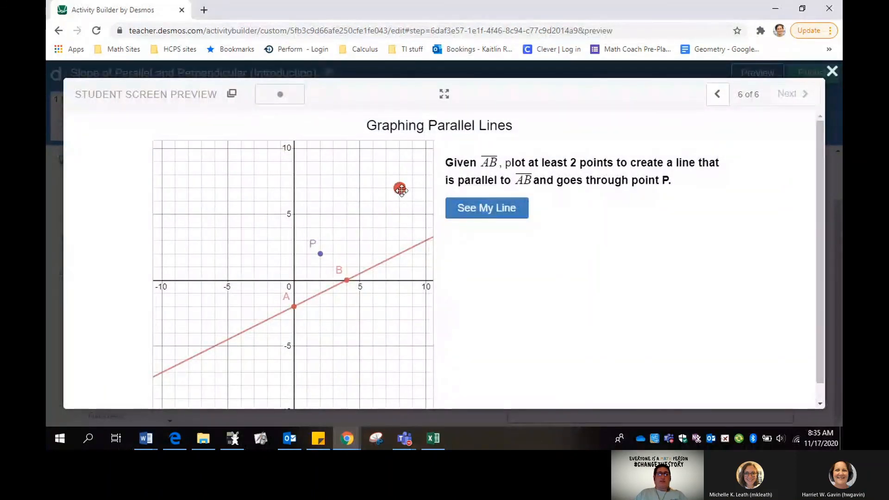
left_click(468, 214)
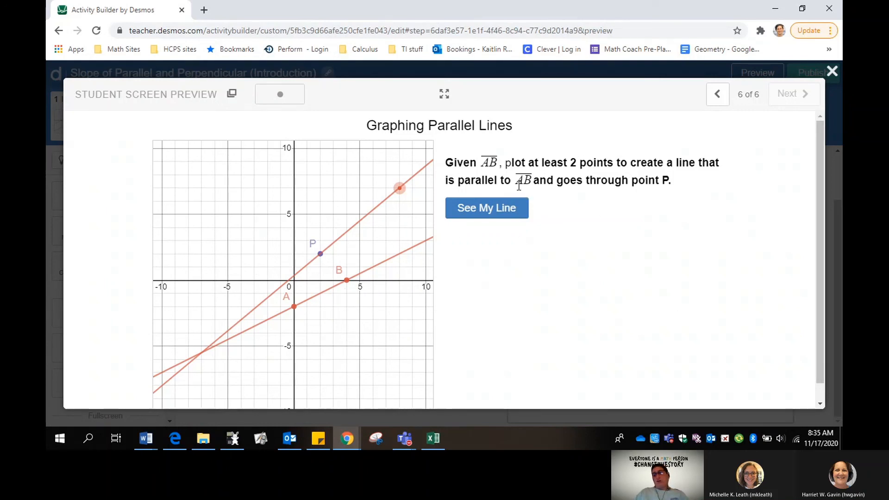
left_click(832, 71)
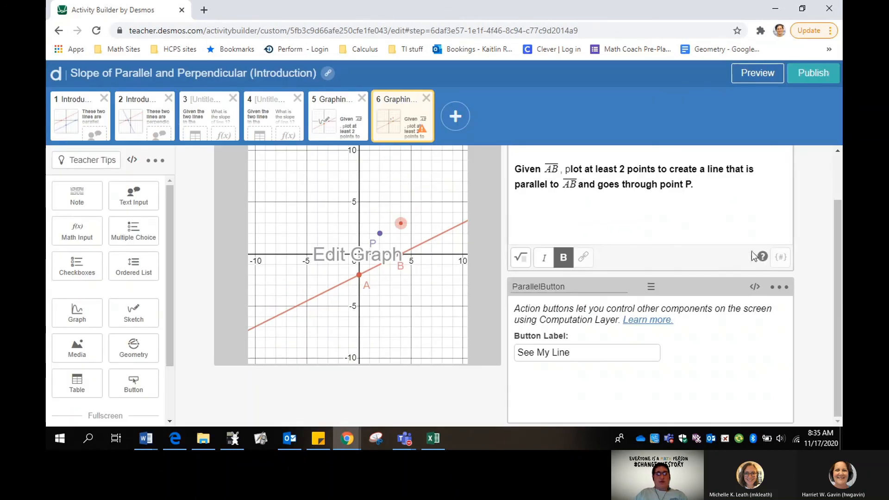
Insert a note above ParallelButton asking "What is the slope of AB?", with AB formatted as math using \overline{AB}
left_click_drag(81, 202, 655, 285)
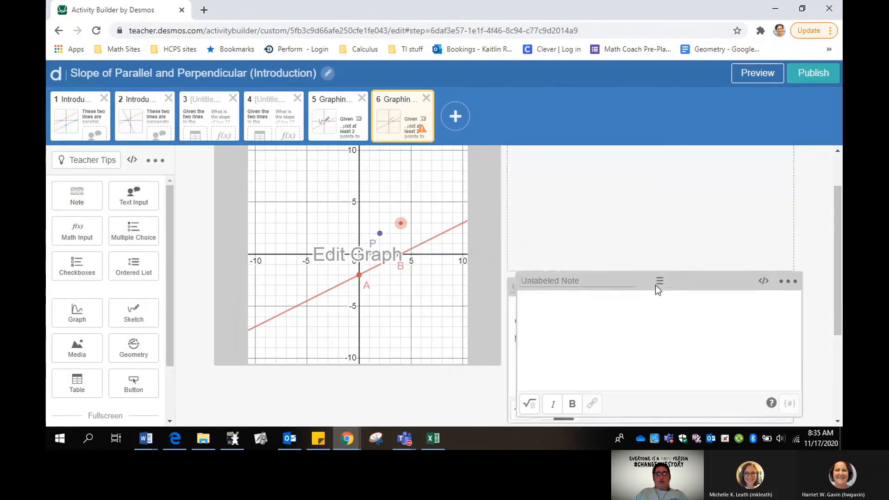
left_click(611, 323)
type("W")
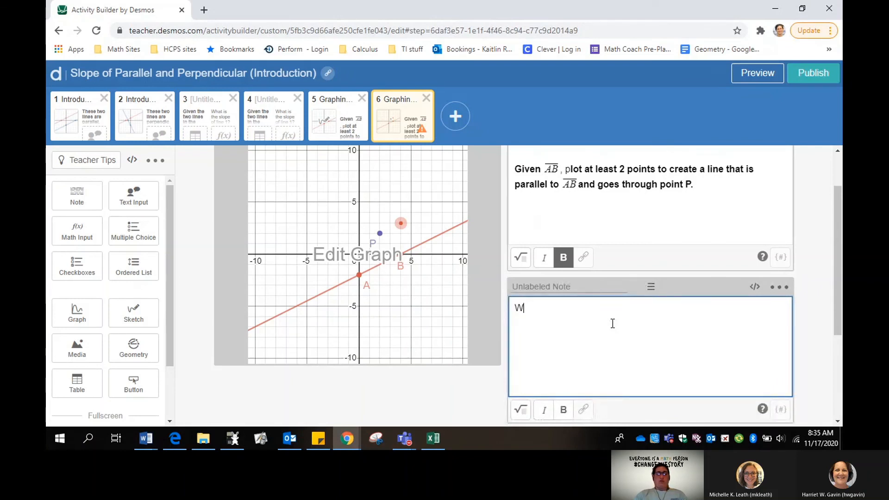
type("hat is the slope of ")
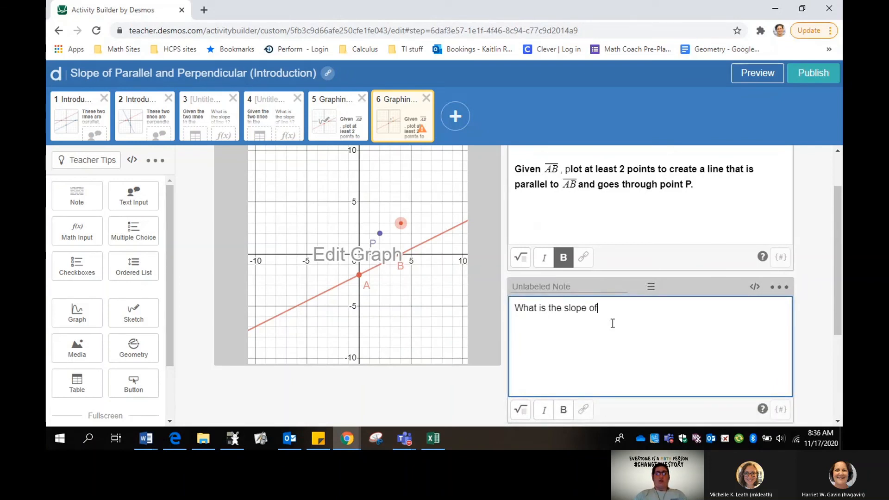
type("\\")
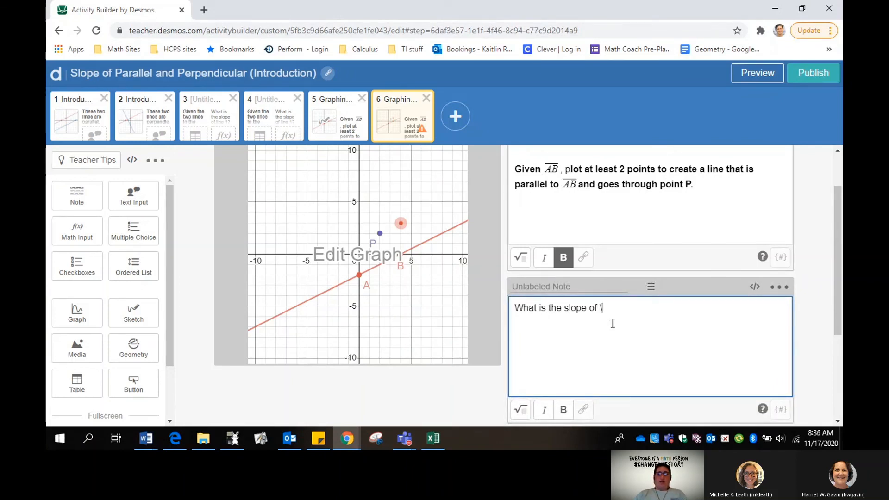
type("overline{AB}")
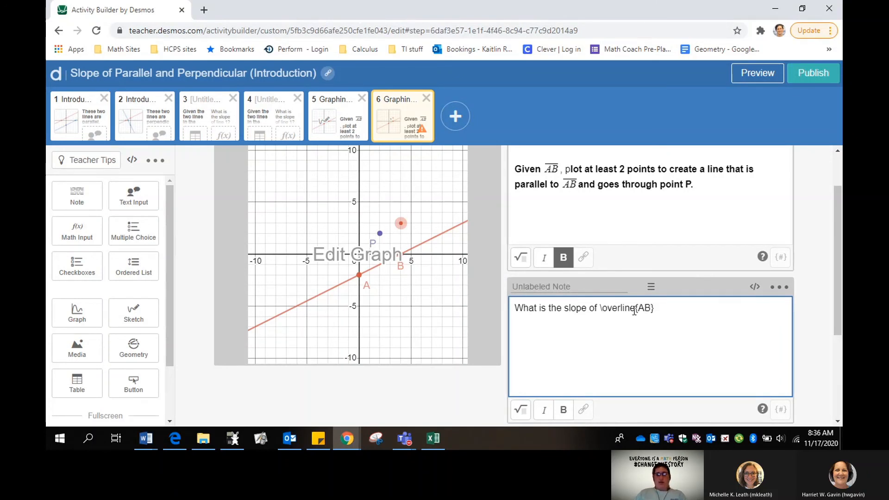
left_click_drag(661, 310, 599, 311)
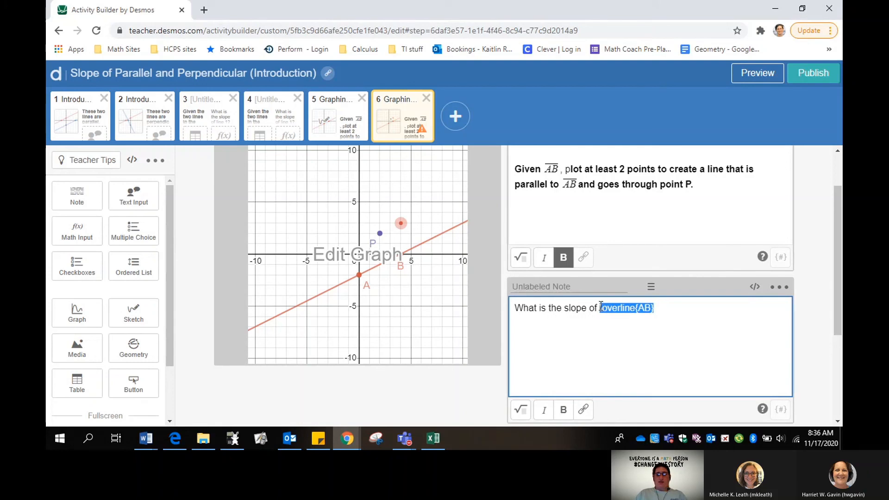
left_click(521, 409)
type("?")
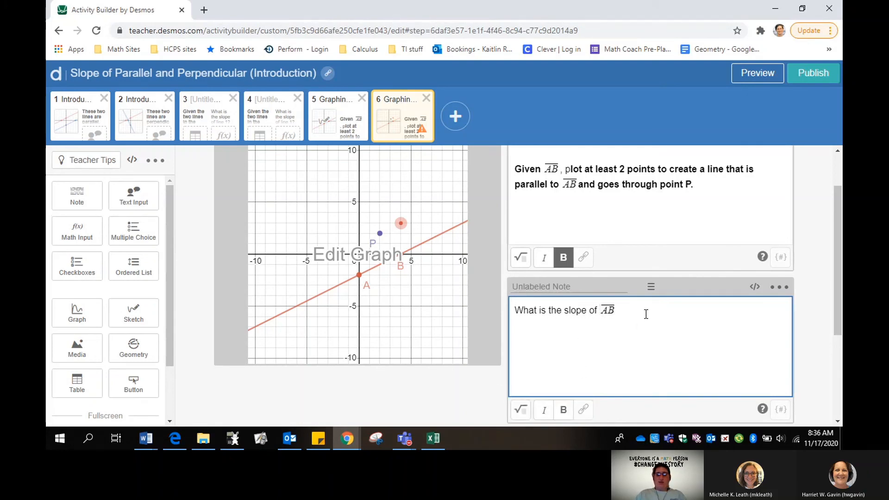
Add a math input between the slope question and ParallelButton, and check the layout in the student preview
left_click_drag(74, 236, 634, 194)
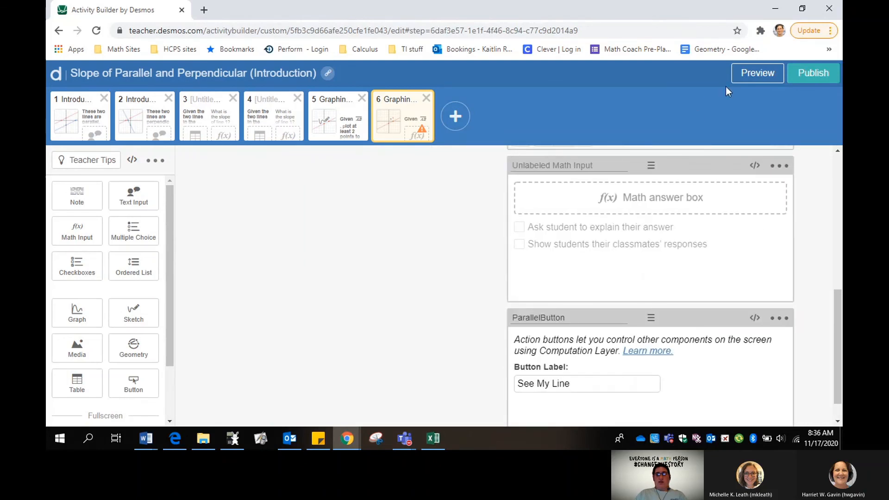
left_click(746, 76)
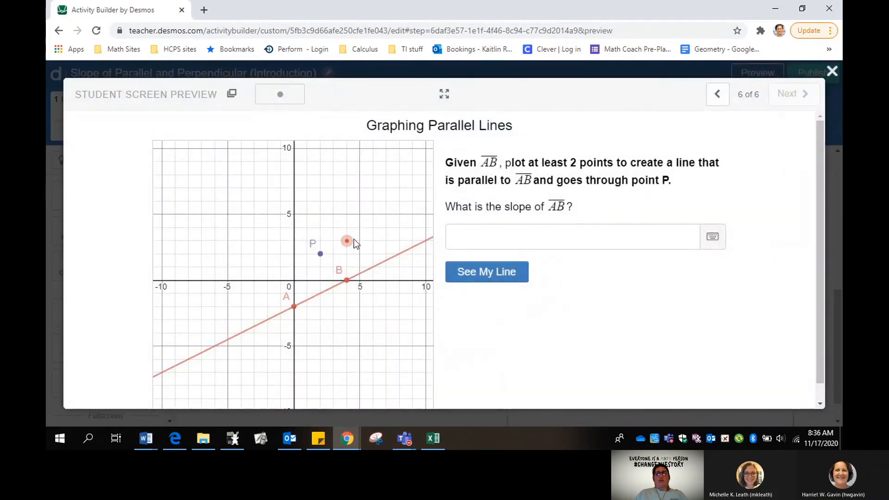
left_click(832, 71)
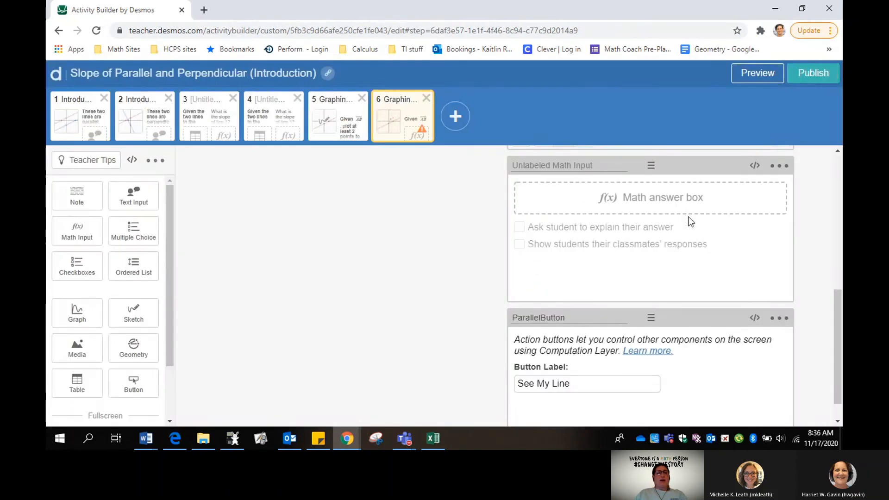
scroll(651, 301, "up", 5)
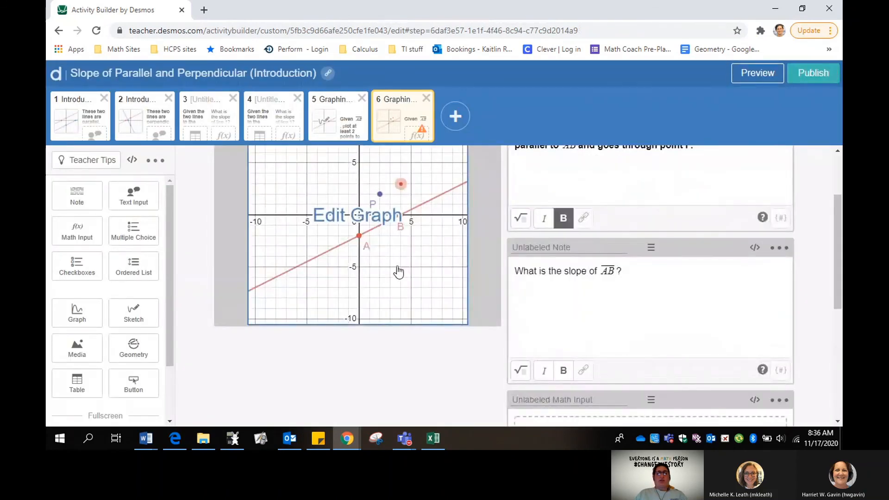
In the screen 6 graph, add a second point (a,b) below the movable one and turn off its dragging
left_click(398, 272)
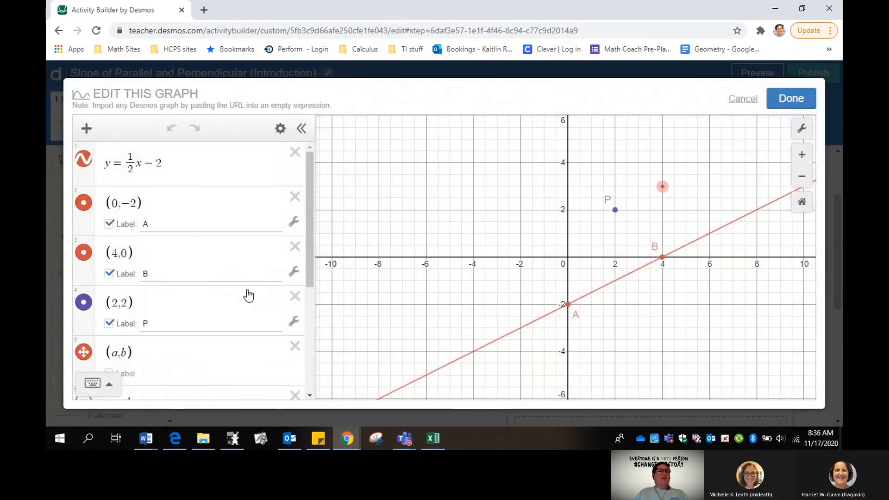
scroll(246, 292, "down", 2)
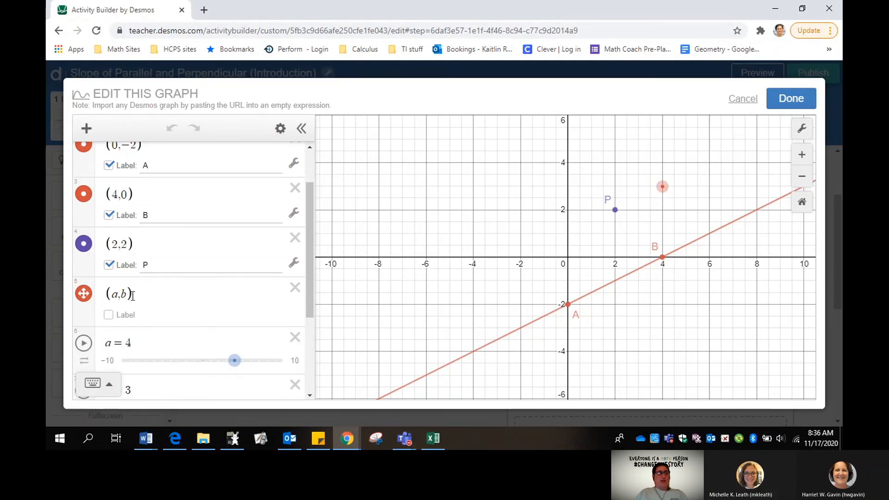
left_click(230, 302)
key("Return")
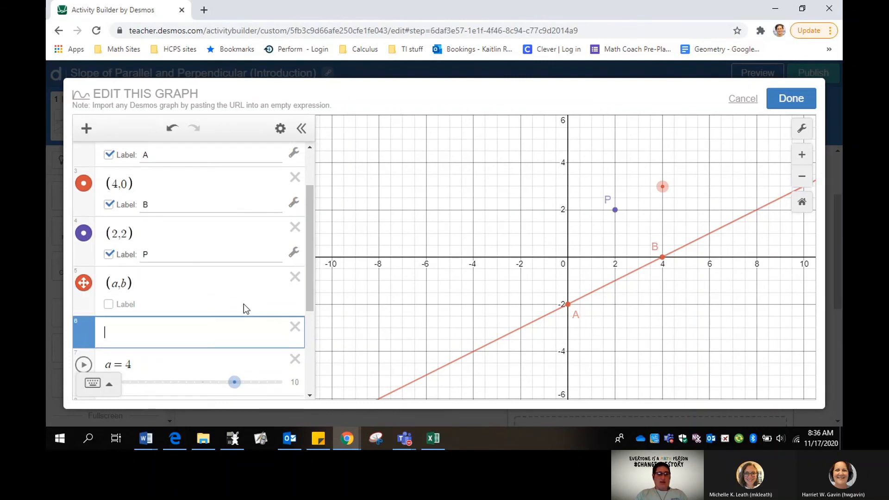
type("(a,b)")
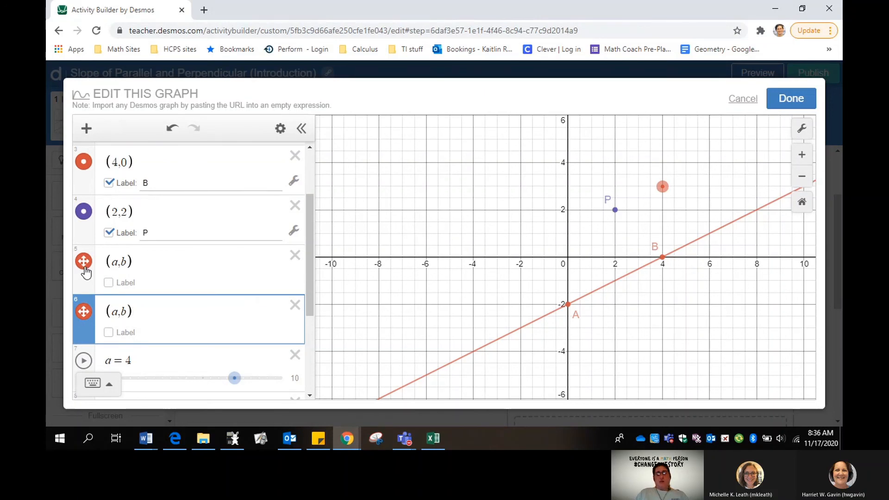
left_click(84, 315)
left_click(157, 345)
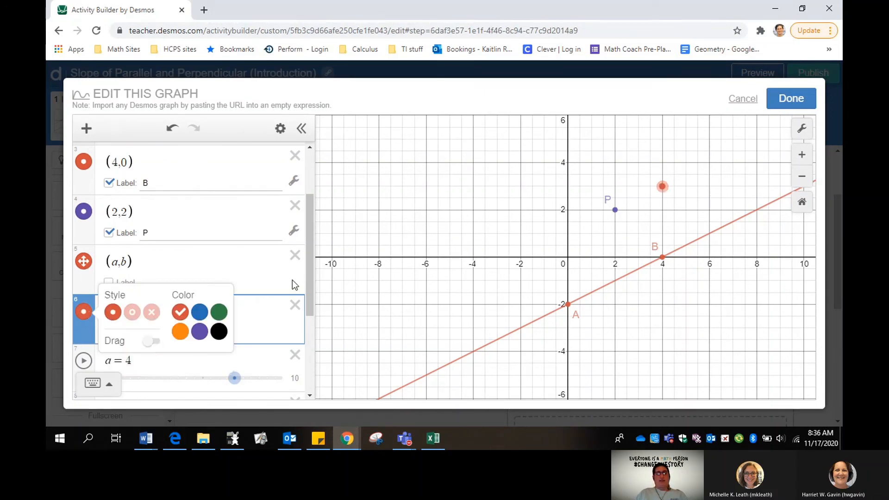
left_click(307, 277)
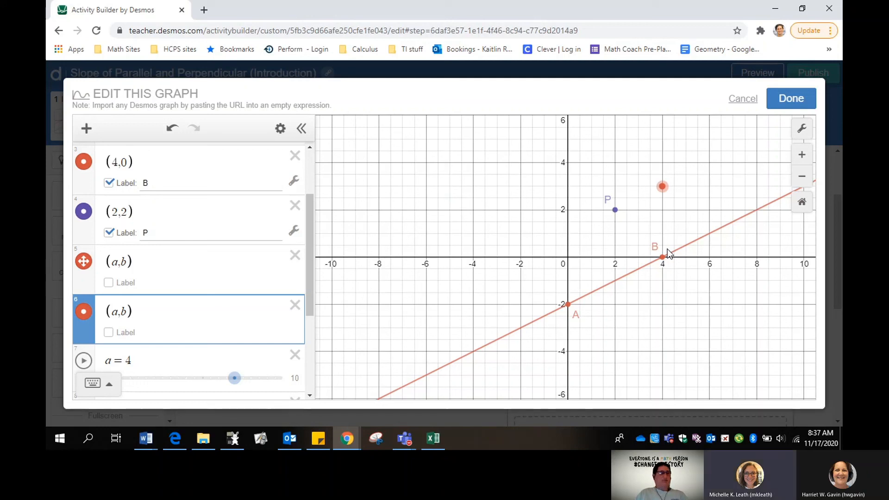
Restrict the draggable point to (a,b{P=0}) and the fixed point to (a,b{P=1}), and save the graph
left_click(130, 262)
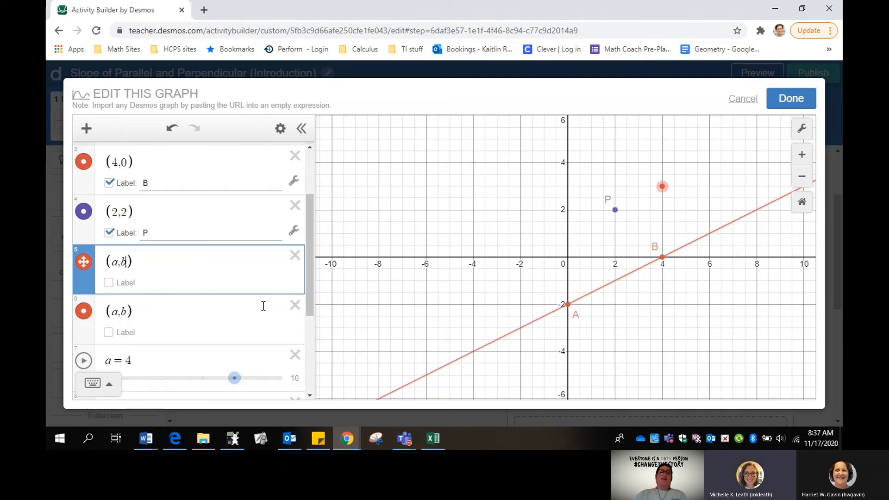
type("{P")
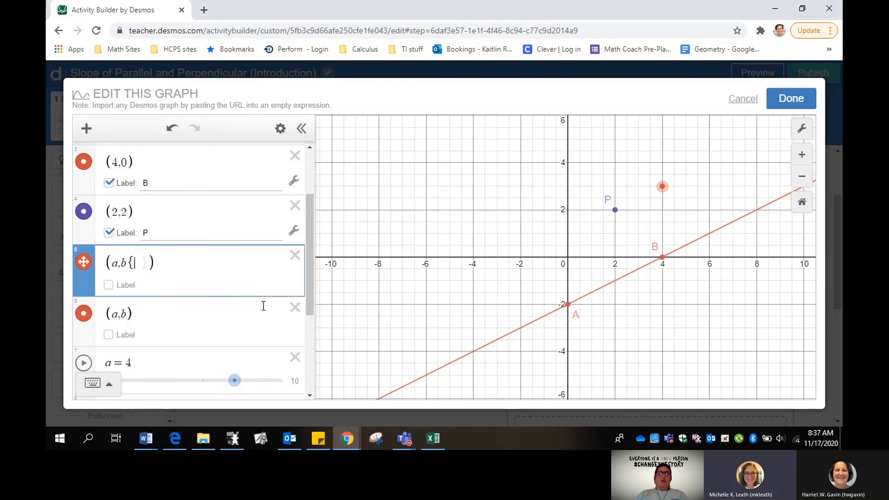
type("=0")
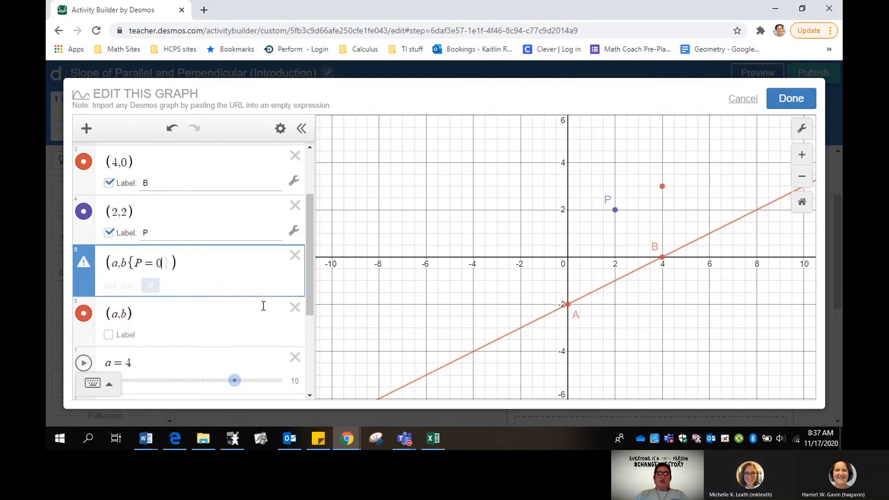
key("Right")
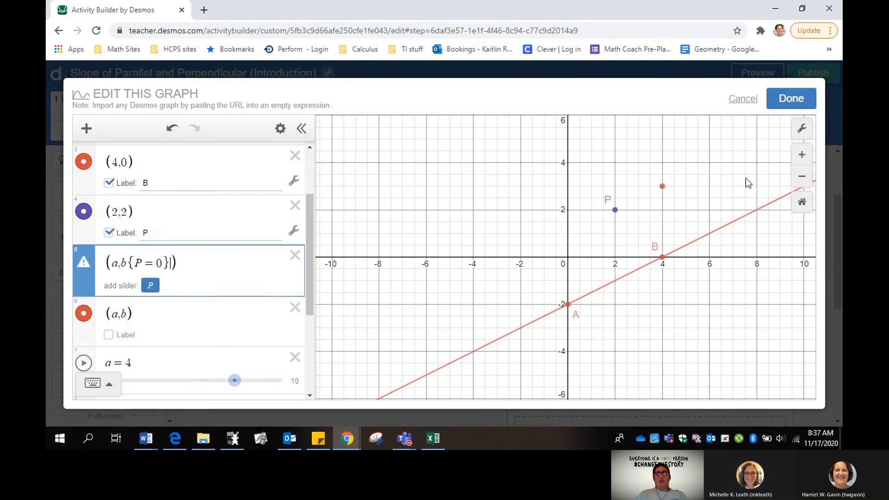
left_click(128, 315)
type("{P")
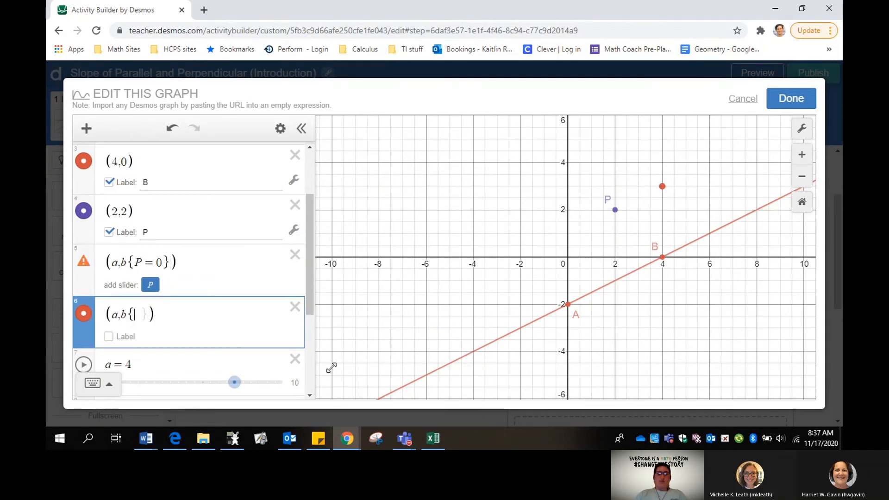
type("=1}")
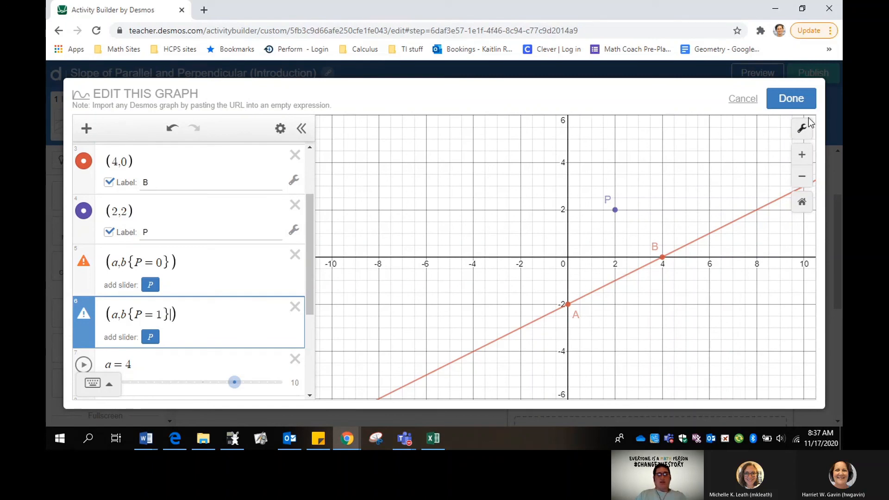
left_click(808, 106)
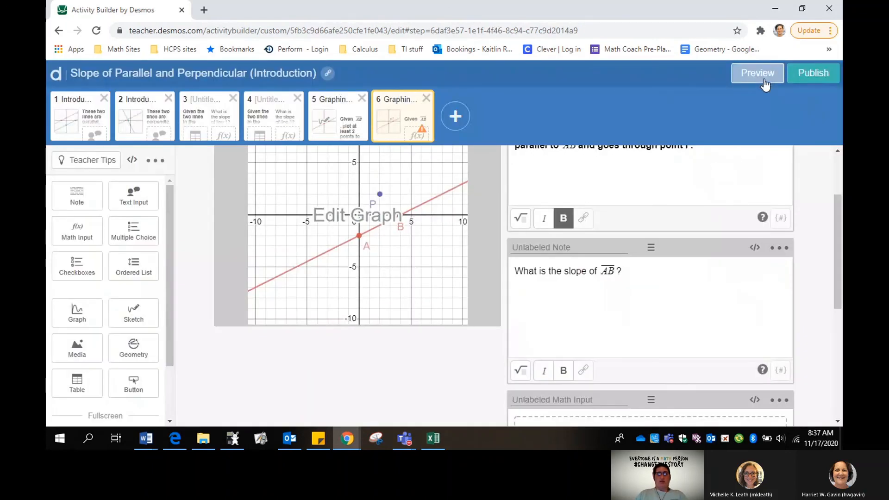
In the student preview, move the point to (-9, 5), reveal the line, and test whether the point can still be moved
left_click(765, 81)
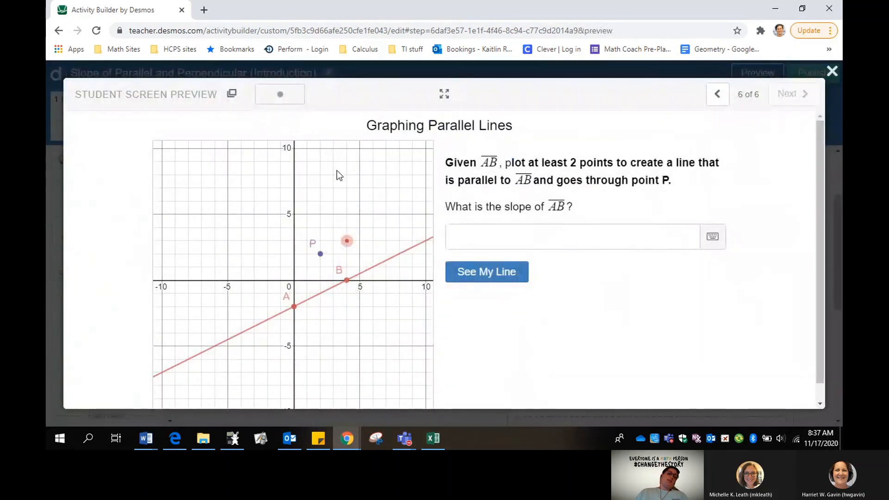
left_click_drag(345, 242, 181, 219)
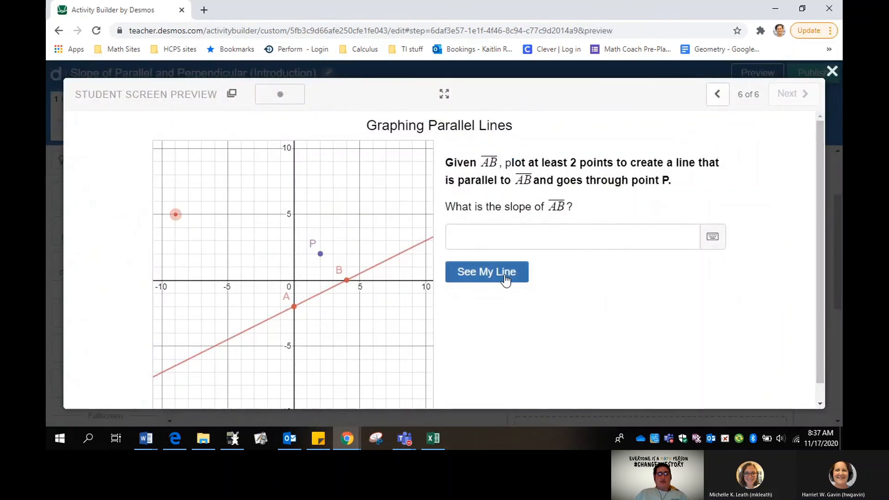
left_click(505, 277)
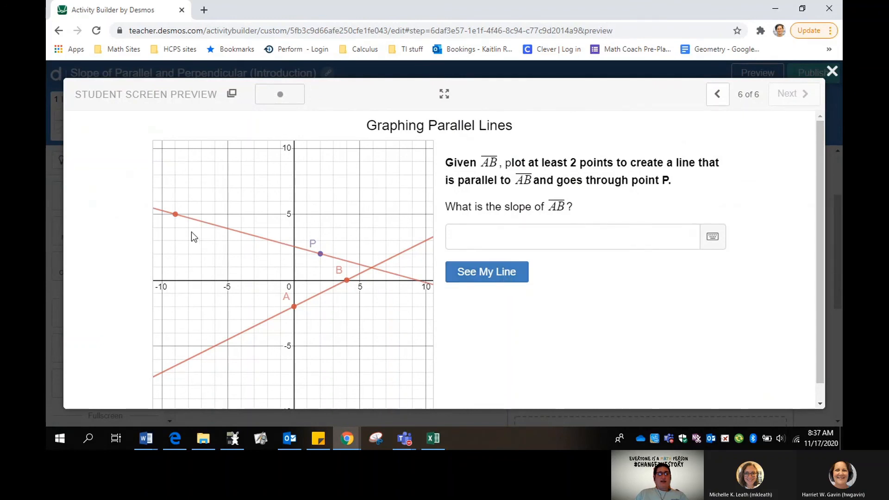
left_click(178, 217)
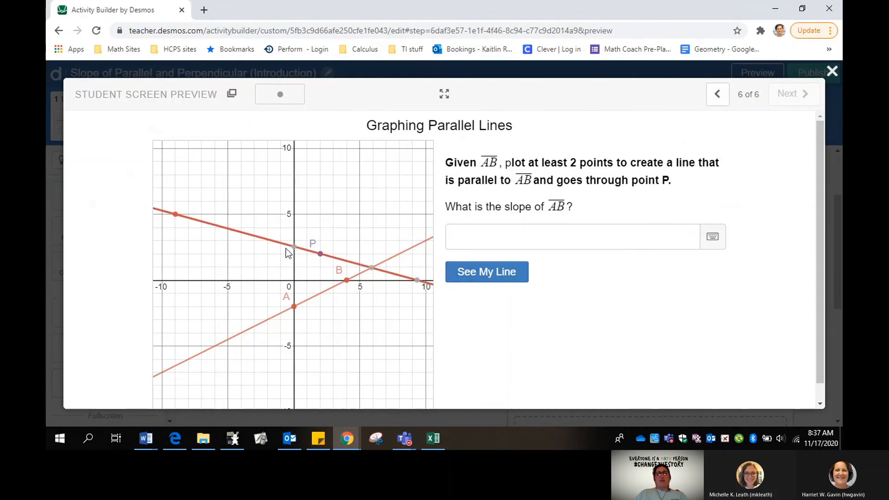